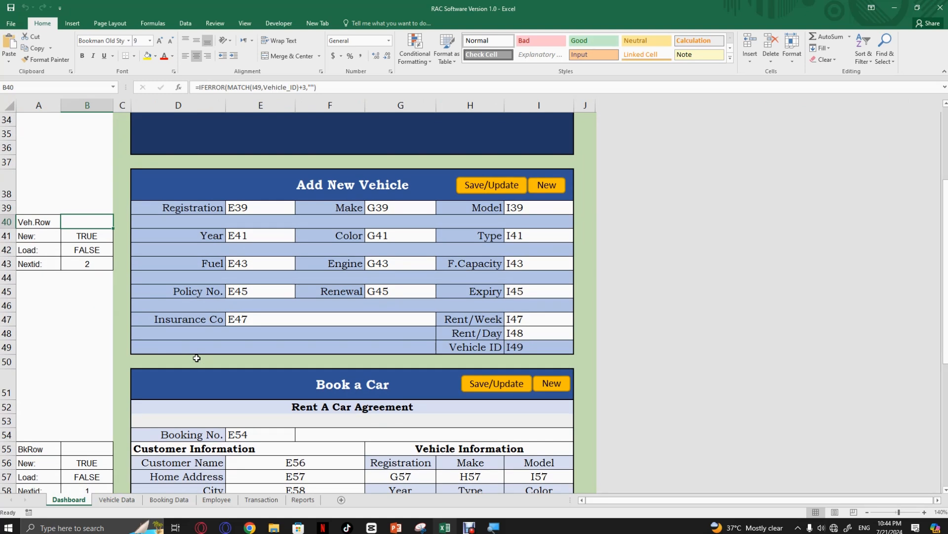
Review the Dashboard sheet's navigation buttons and its vehicle, booking, employee and expense entry forms
{"action": "scroll", "coordinate": [287, 301], "scroll_direction": "up", "scroll_amount": 9}
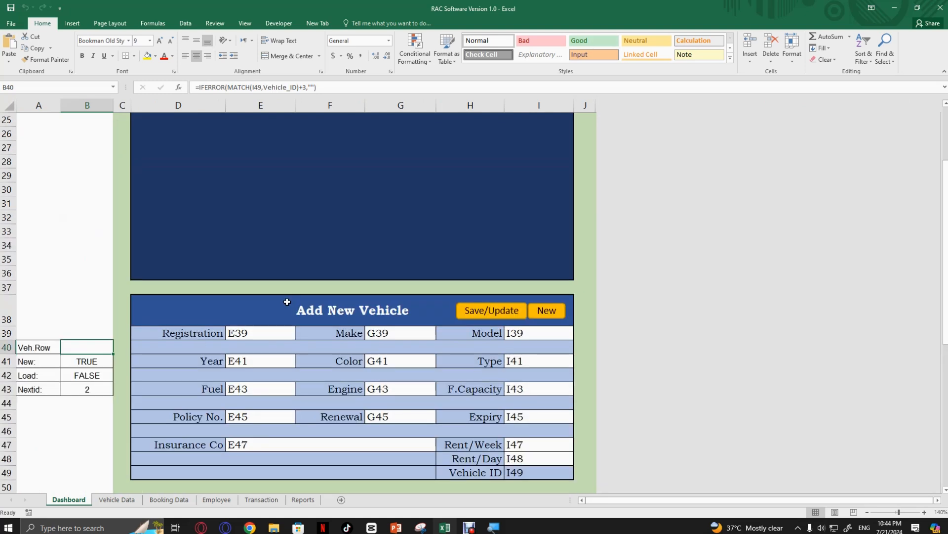
{"action": "scroll", "coordinate": [287, 302], "scroll_direction": "up", "scroll_amount": 2}
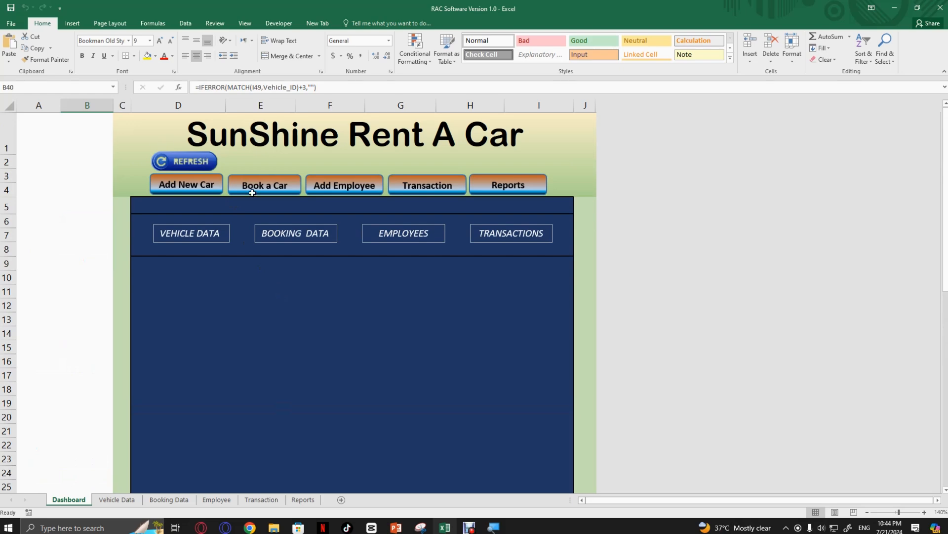
{"action": "scroll", "coordinate": [248, 312], "scroll_direction": "down", "scroll_amount": 2}
{"action": "scroll", "coordinate": [248, 311], "scroll_direction": "down", "scroll_amount": 7}
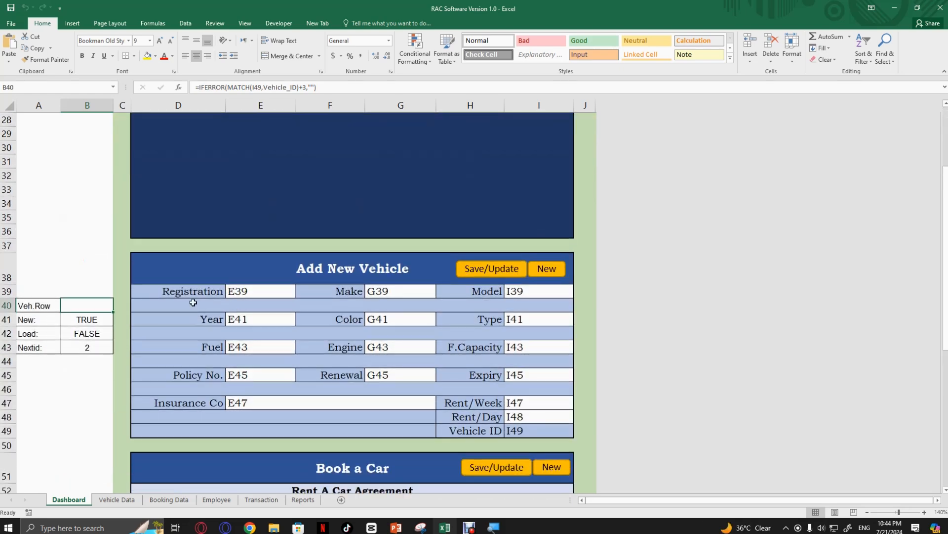
{"action": "left_click_drag", "start_coordinate": [178, 296], "coordinate": [538, 403]}
{"action": "scroll", "coordinate": [458, 373], "scroll_direction": "down", "scroll_amount": 6}
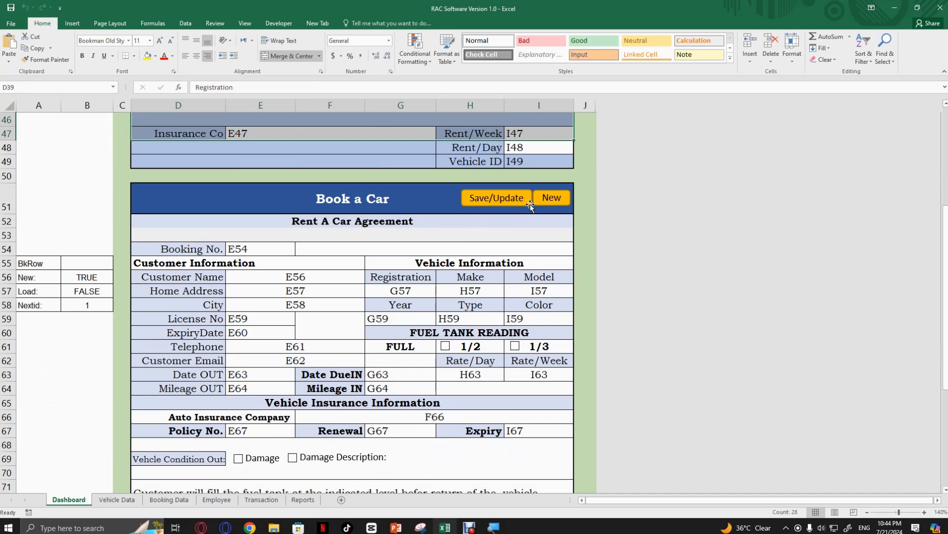
{"action": "left_click_drag", "start_coordinate": [187, 206], "coordinate": [375, 346]}
{"action": "scroll", "coordinate": [380, 350], "scroll_direction": "down", "scroll_amount": 4}
{"action": "scroll", "coordinate": [380, 349], "scroll_direction": "down", "scroll_amount": 4}
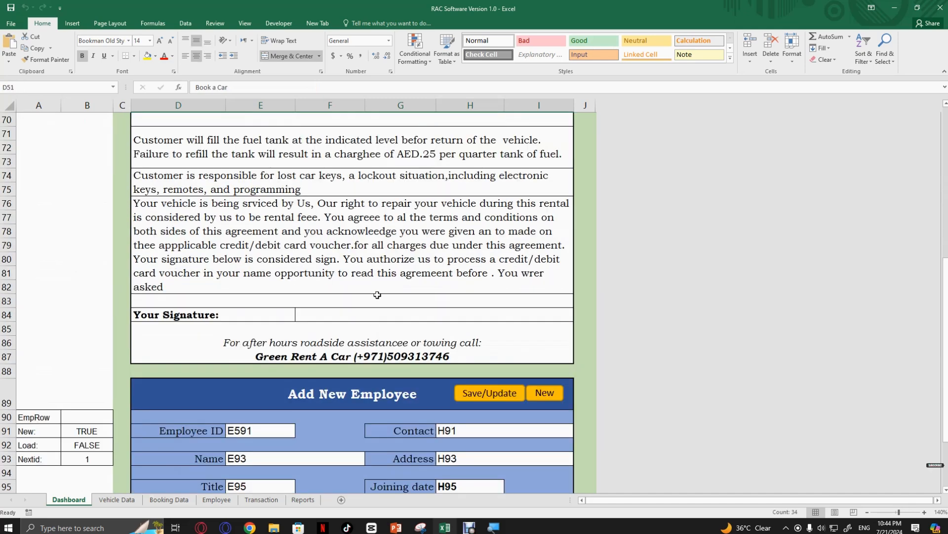
{"action": "scroll", "coordinate": [354, 314], "scroll_direction": "down", "scroll_amount": 2}
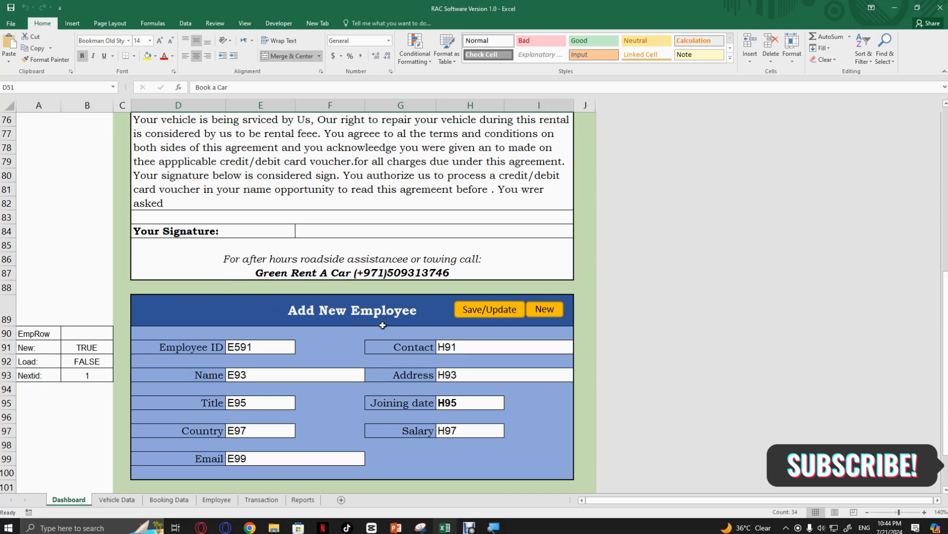
{"action": "scroll", "coordinate": [381, 353], "scroll_direction": "down", "scroll_amount": 8}
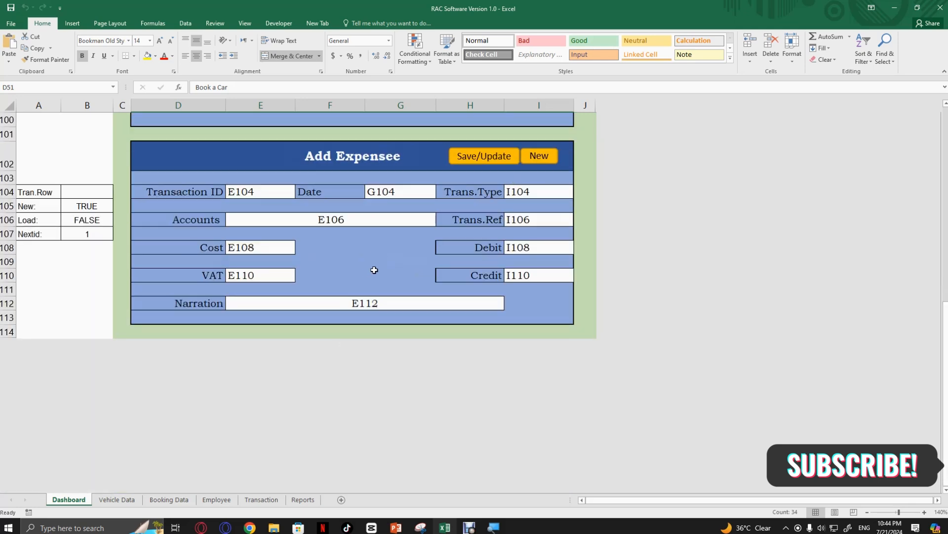
{"action": "scroll", "coordinate": [377, 267], "scroll_direction": "up", "scroll_amount": 13}
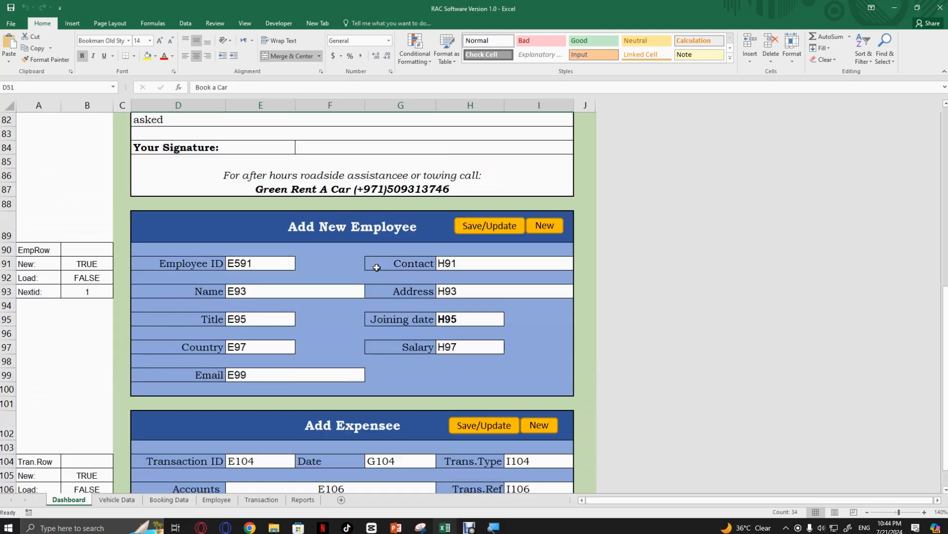
{"action": "scroll", "coordinate": [377, 267], "scroll_direction": "up", "scroll_amount": 20}
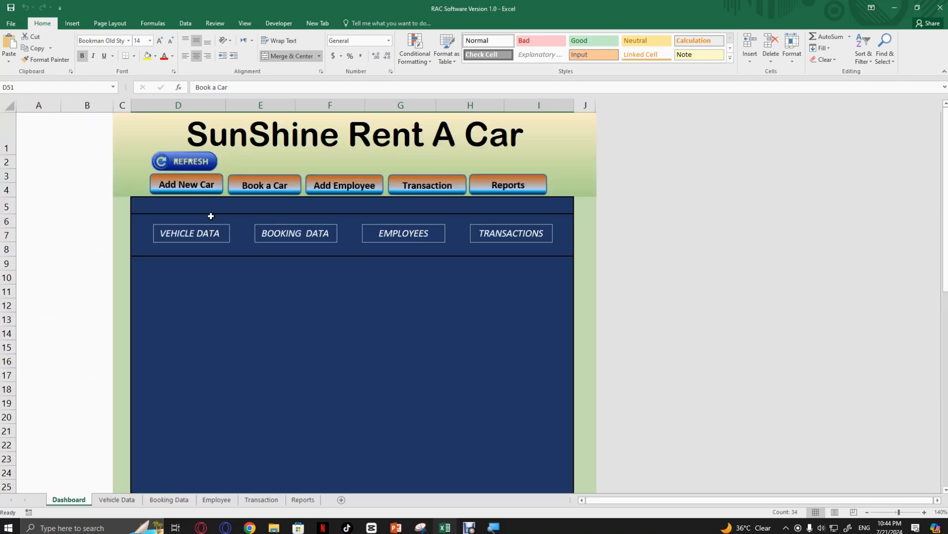
{"action": "scroll", "coordinate": [242, 276], "scroll_direction": "down", "scroll_amount": 12}
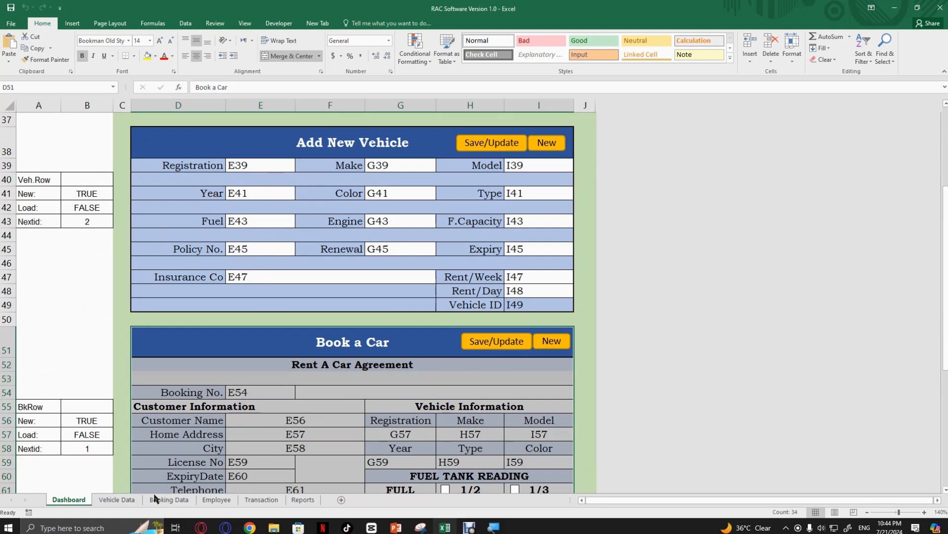
Examine the Vehicle Data sheet's column headers from Vehicle ID to Rent/Day, and shift the form picture slightly right and down
{"action": "left_click", "coordinate": [117, 500]}
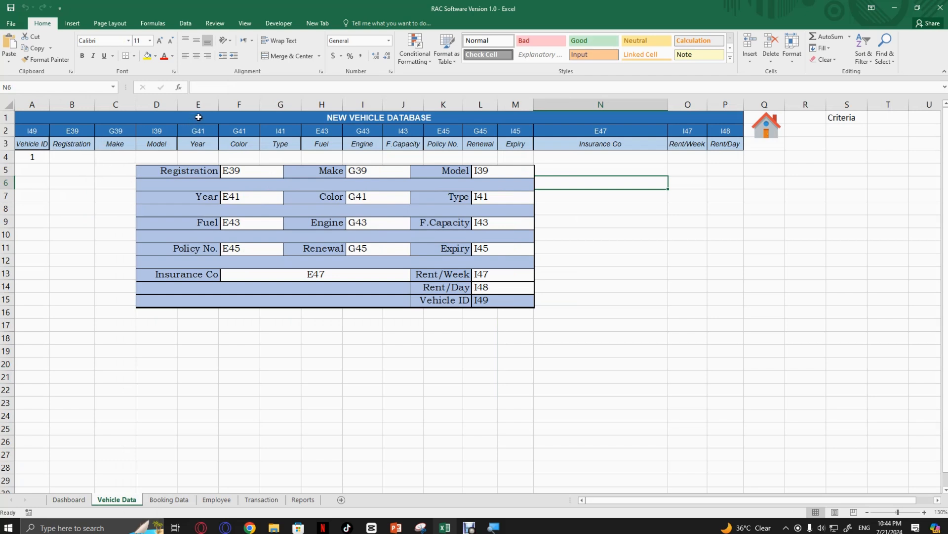
{"action": "left_click", "coordinate": [30, 148]}
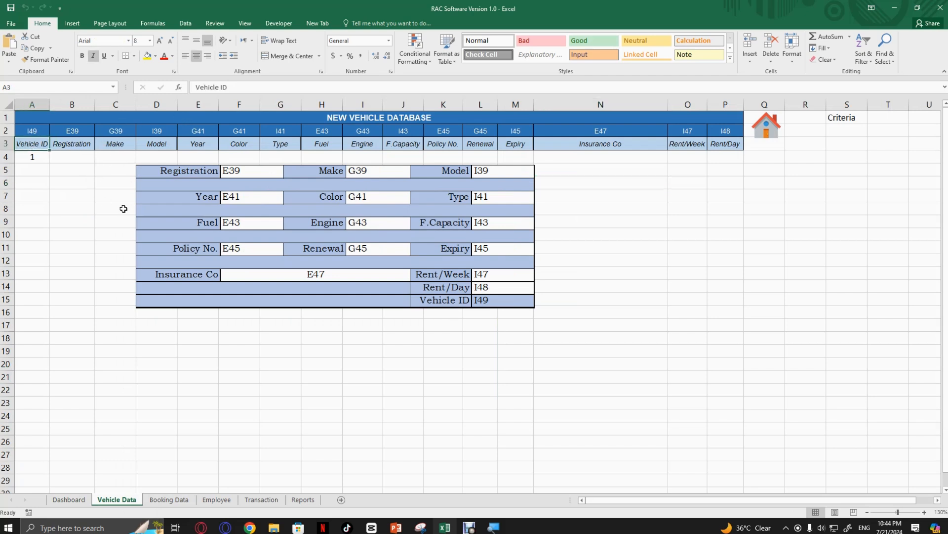
{"action": "key", "text": "Right"}
{"action": "key", "text": "Right"}
{"action": "key", "text": "Right"}
{"action": "key", "text": "Right"}
{"action": "key", "text": "Right"}
{"action": "key", "text": "Right"}
{"action": "key", "text": "Right"}
{"action": "key", "text": "Right"}
{"action": "key", "text": "Right"}
{"action": "key", "text": "Right"}
{"action": "key", "text": "Right"}
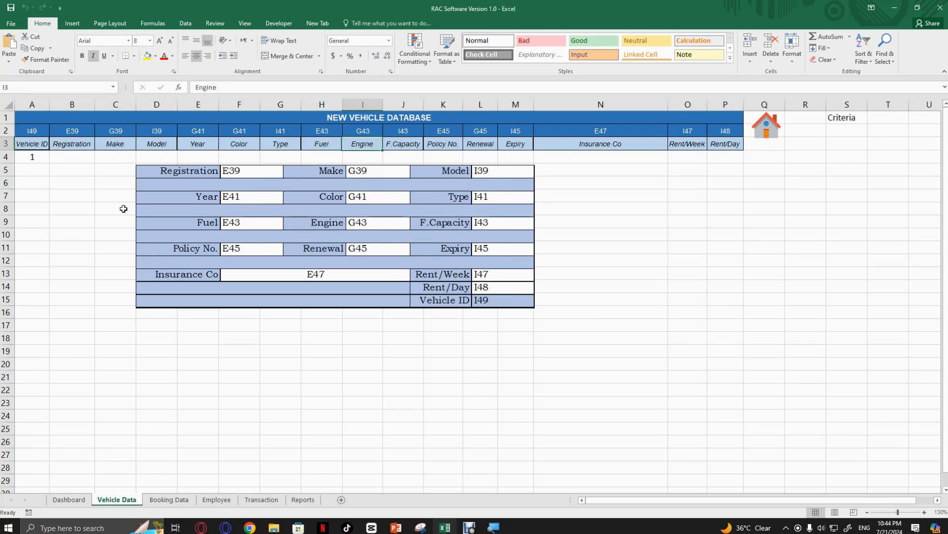
{"action": "key", "text": "Right"}
{"action": "key", "text": "Right"}
{"action": "key", "text": "Right"}
{"action": "key", "text": "Right"}
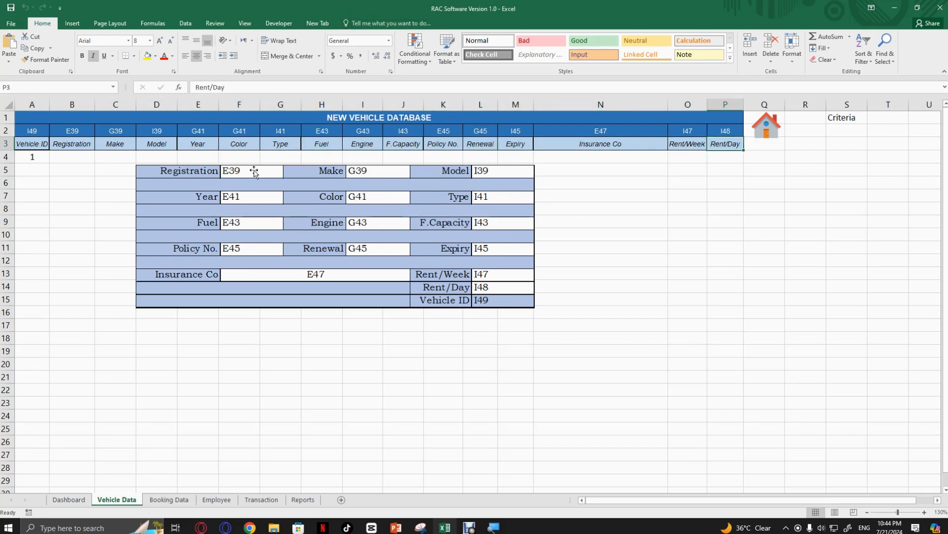
{"action": "mouse_move", "coordinate": [279, 191]}
{"action": "left_mouse_down"}
{"action": "mouse_move", "coordinate": [265, 206]}
{"action": "mouse_move", "coordinate": [305, 196]}
{"action": "mouse_move", "coordinate": [294, 196]}
{"action": "left_mouse_up"}
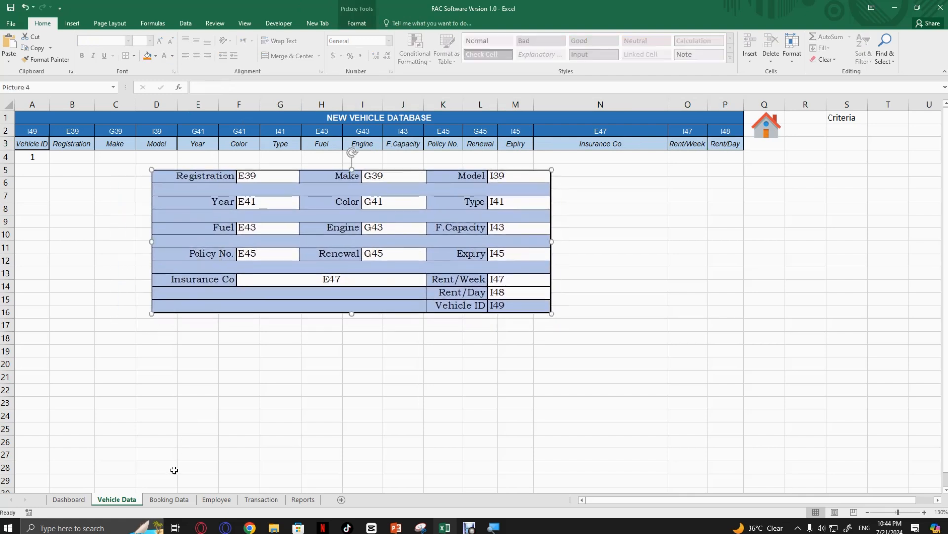
Examine the Booking Data sheet's column headers from Booking No. through Expiry
{"action": "left_click", "coordinate": [168, 499]}
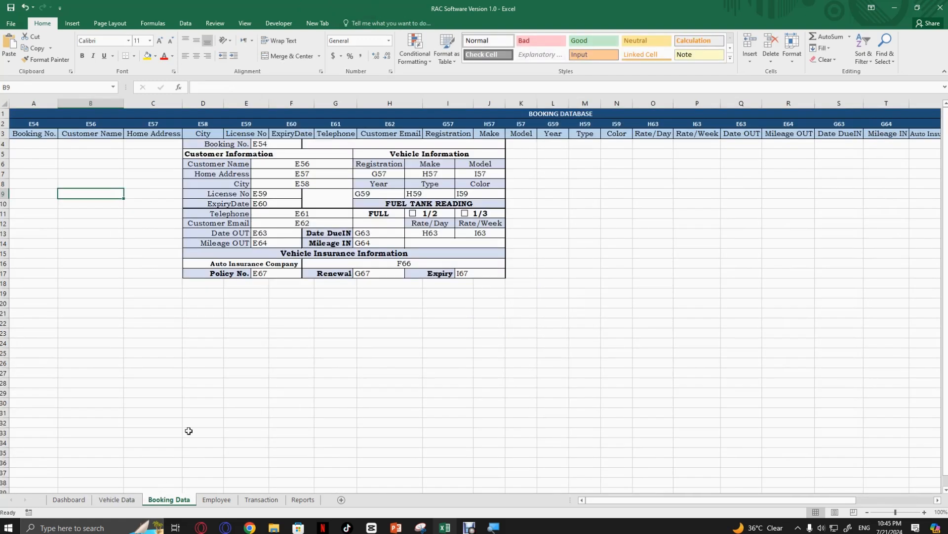
{"action": "left_click_drag", "start_coordinate": [49, 134], "coordinate": [697, 134]}
{"action": "left_click", "coordinate": [65, 161]}
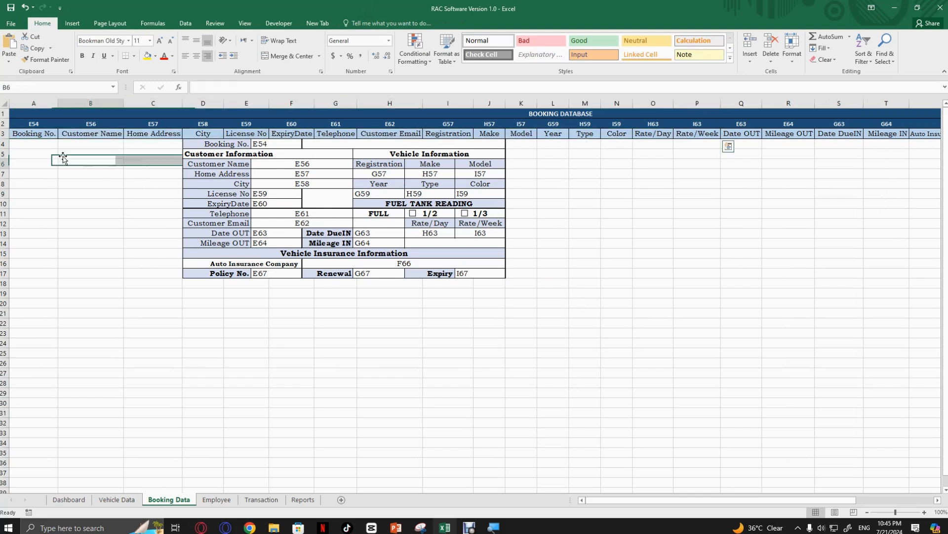
{"action": "left_click", "coordinate": [44, 135]}
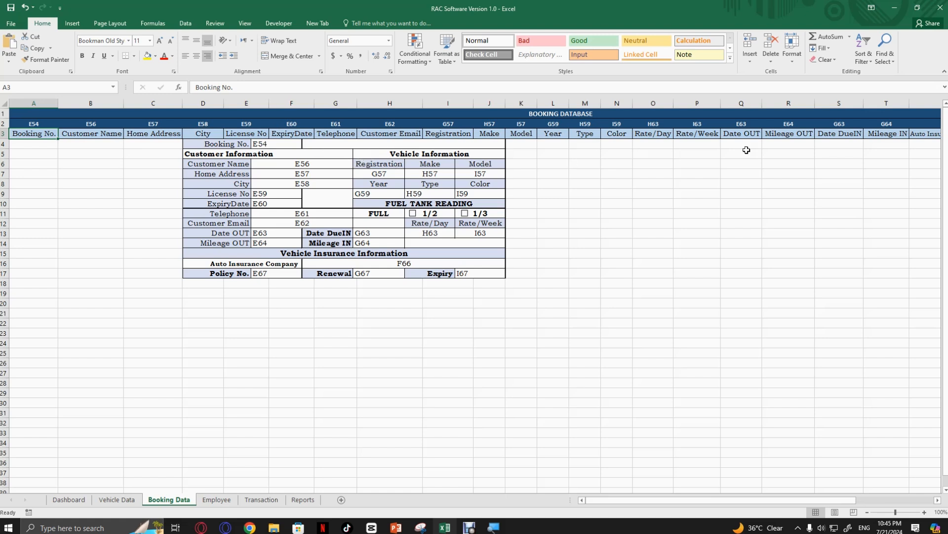
{"action": "left_click_drag", "start_coordinate": [736, 136], "coordinate": [907, 145]}
{"action": "left_click", "coordinate": [890, 145]}
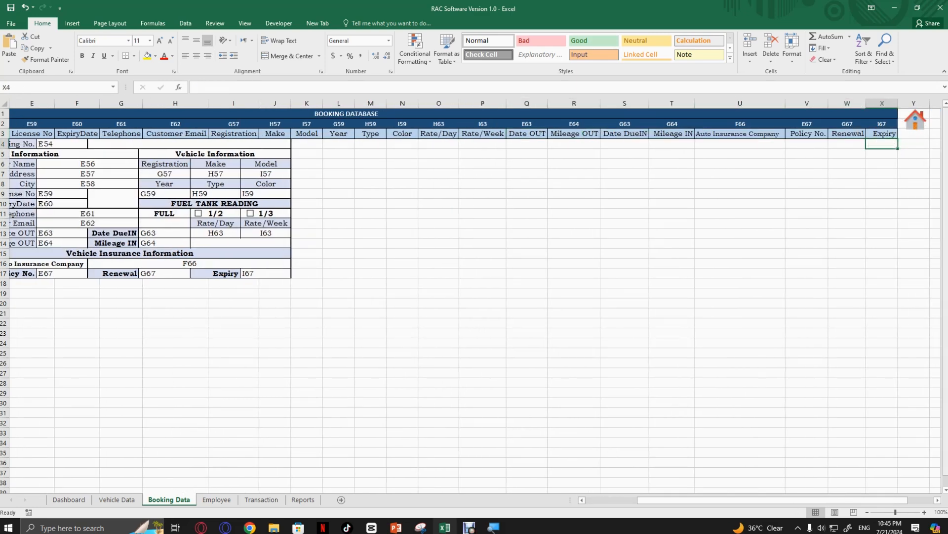
Go through the Dashboard to the Employee database and examine its column headers and the form cell references in row 2
{"action": "left_click", "coordinate": [916, 124]}
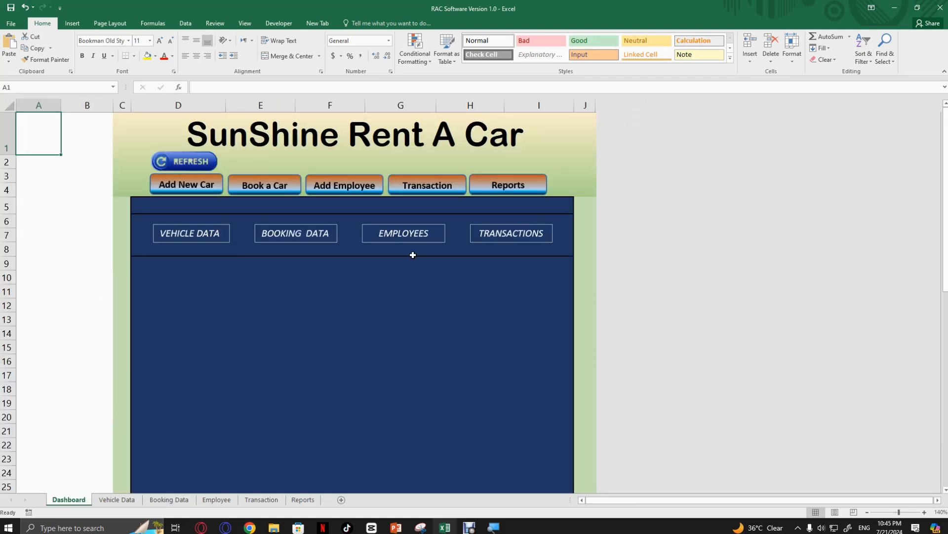
{"action": "scroll", "coordinate": [415, 261], "scroll_direction": "down", "scroll_amount": 2}
{"action": "scroll", "coordinate": [415, 261], "scroll_direction": "up", "scroll_amount": 2}
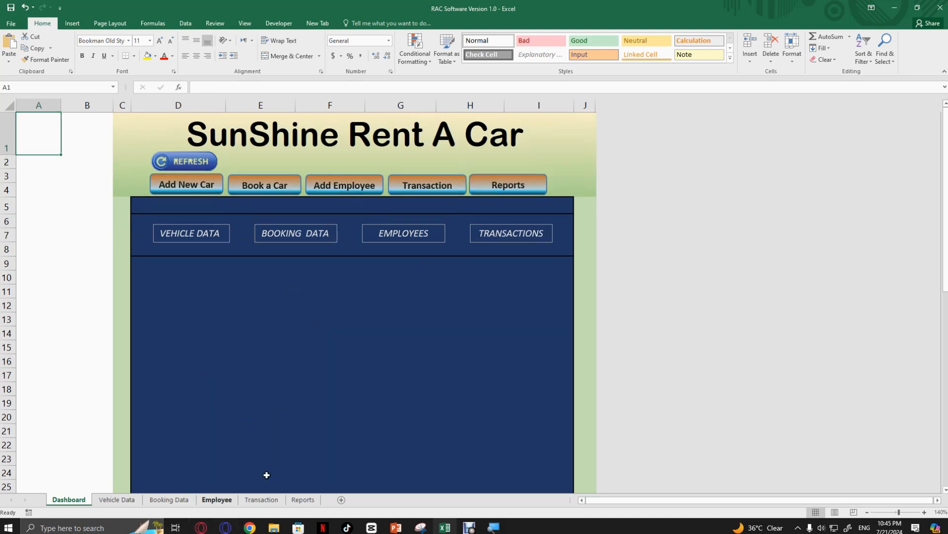
{"action": "left_click", "coordinate": [415, 233]}
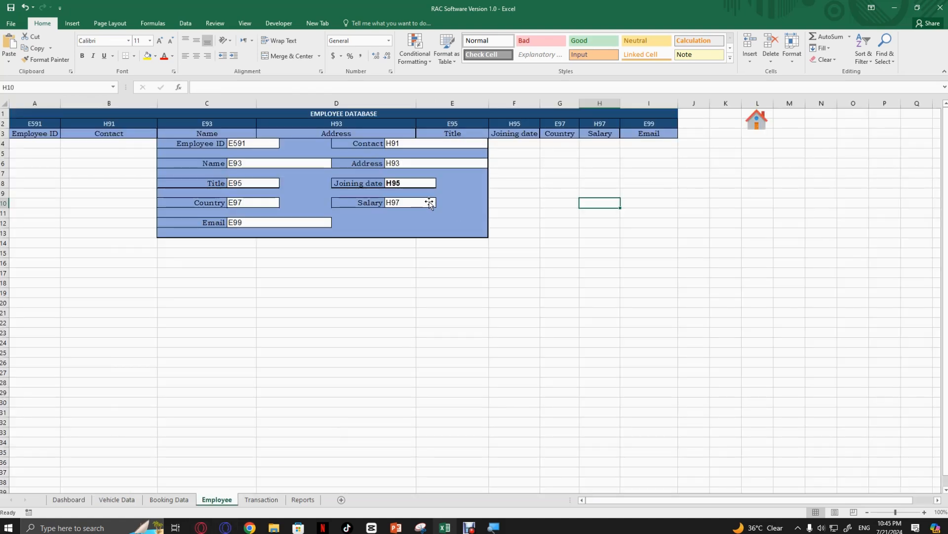
{"action": "left_click", "coordinate": [40, 134]}
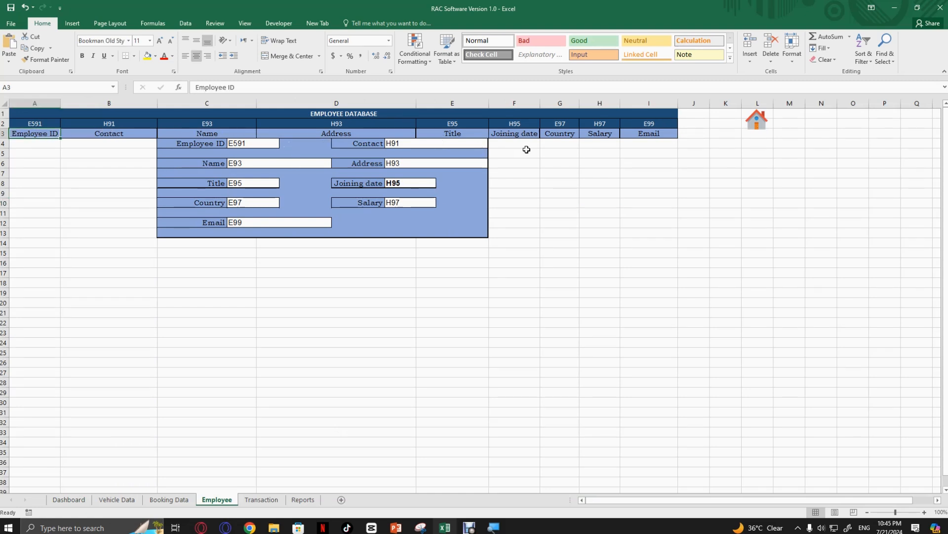
{"action": "left_click", "coordinate": [602, 134]}
{"action": "left_click", "coordinate": [646, 132]}
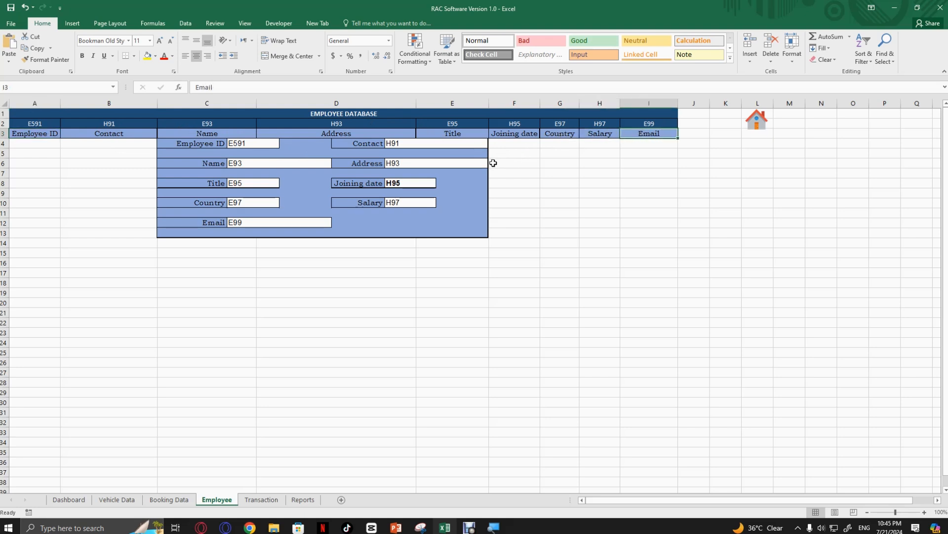
{"action": "left_click", "coordinate": [24, 115]}
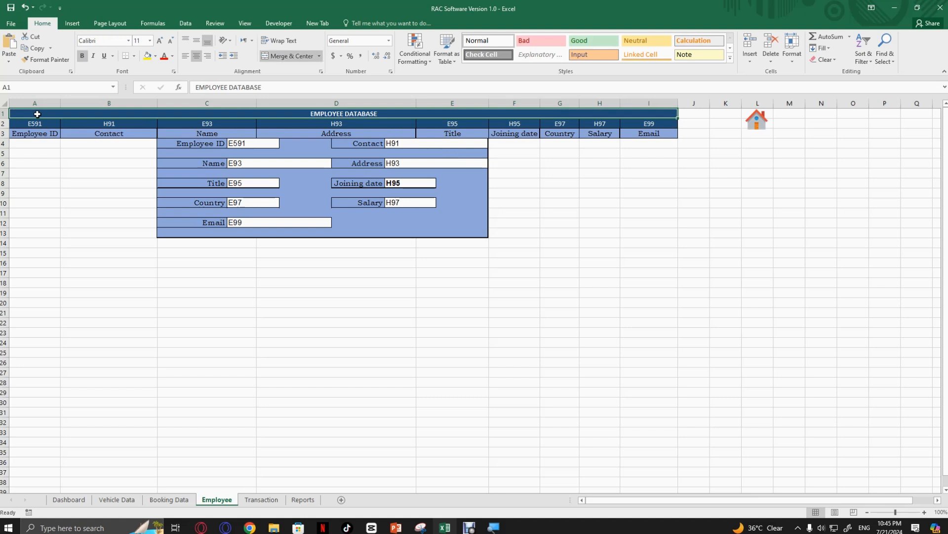
{"action": "left_click_drag", "start_coordinate": [22, 123], "coordinate": [647, 123]}
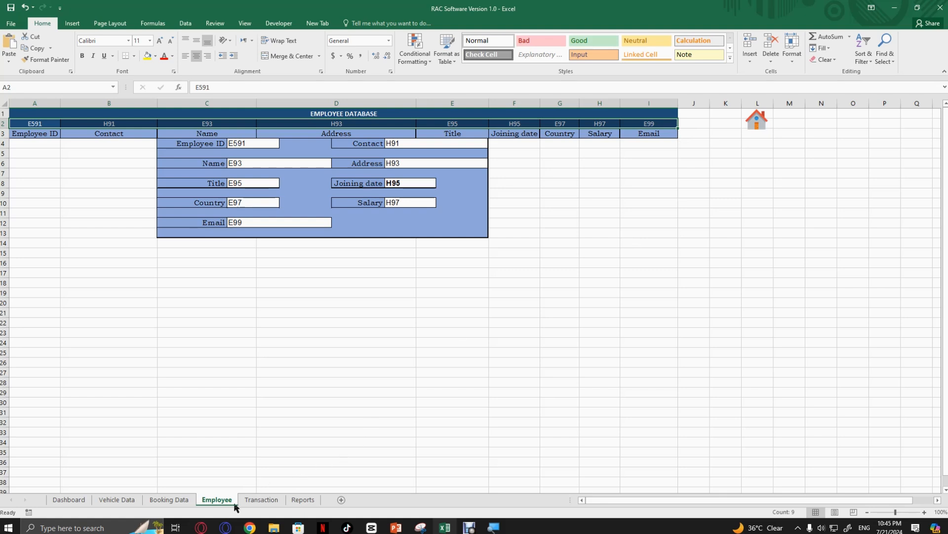
Examine the Transaction sheet's database columns, including Trans.Type, Accounts, Cost, VAT, Debit, Credit and Narration
{"action": "left_click", "coordinate": [261, 499]}
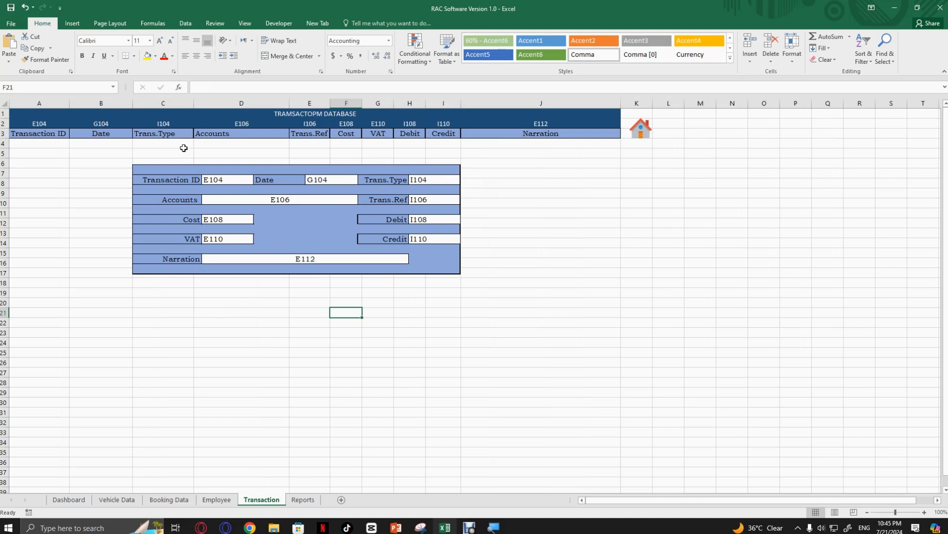
{"action": "left_click_drag", "start_coordinate": [183, 143], "coordinate": [271, 154]}
{"action": "left_click", "coordinate": [298, 143]}
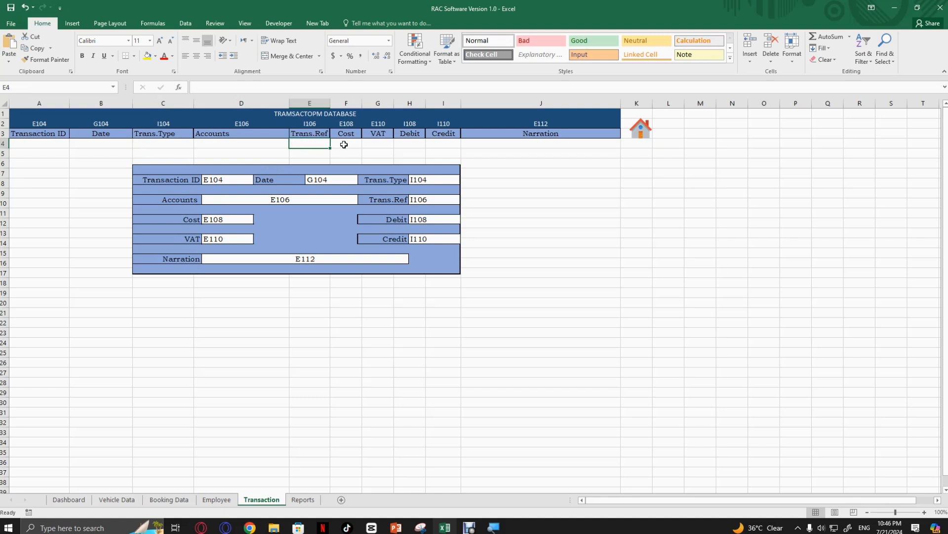
{"action": "left_click_drag", "start_coordinate": [347, 142], "coordinate": [414, 141]}
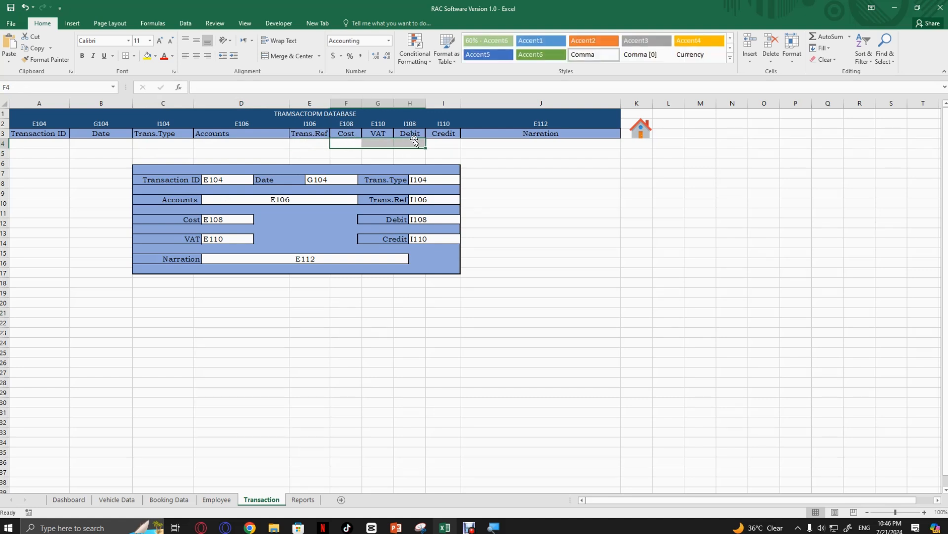
{"action": "left_click", "coordinate": [351, 151]}
{"action": "left_click_drag", "start_coordinate": [349, 142], "coordinate": [408, 145]}
{"action": "left_click", "coordinate": [531, 186]}
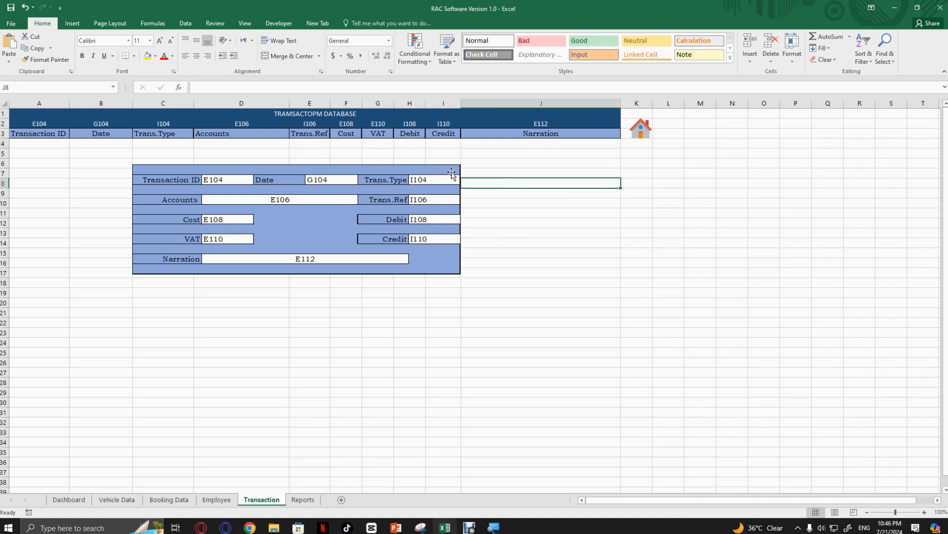
{"action": "left_click", "coordinate": [379, 136]}
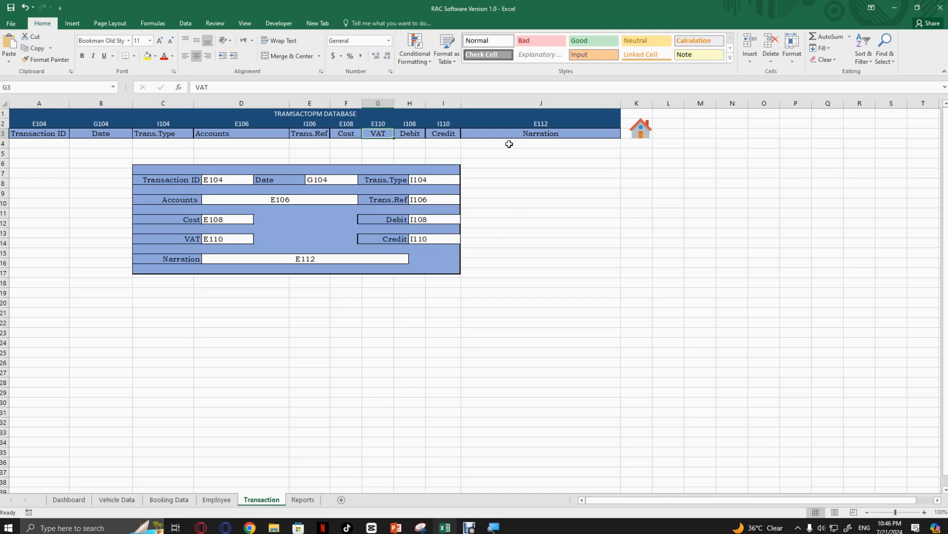
{"action": "left_click_drag", "start_coordinate": [424, 142], "coordinate": [447, 144]}
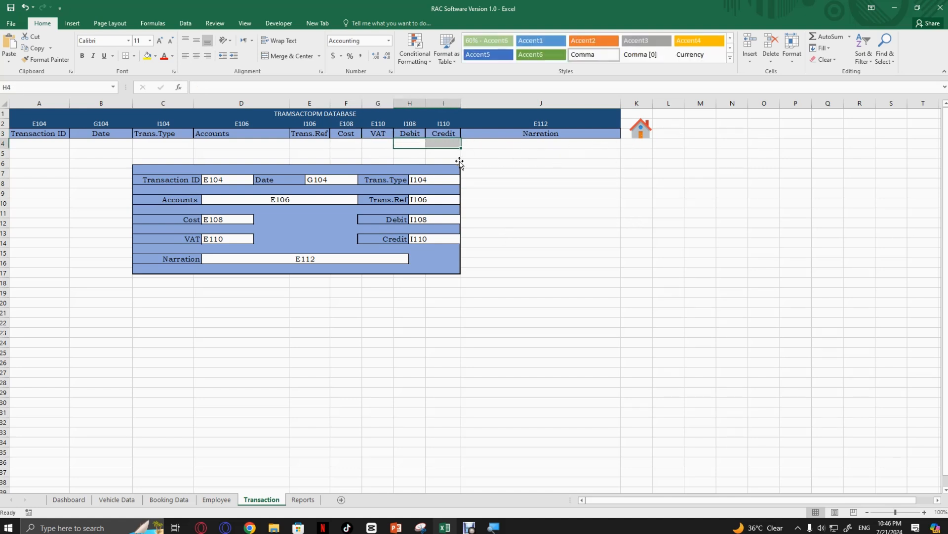
{"action": "left_click_drag", "start_coordinate": [484, 143], "coordinate": [470, 296]}
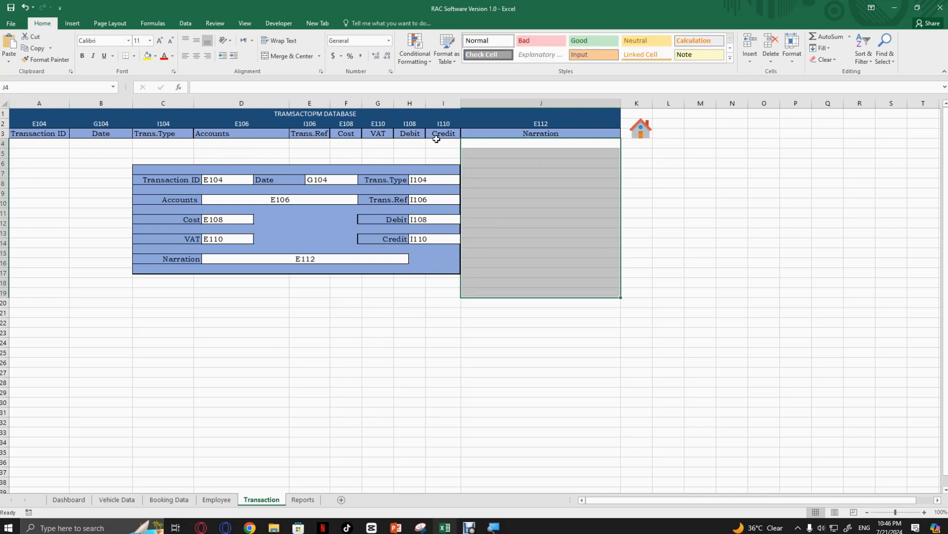
{"action": "left_click", "coordinate": [705, 162]}
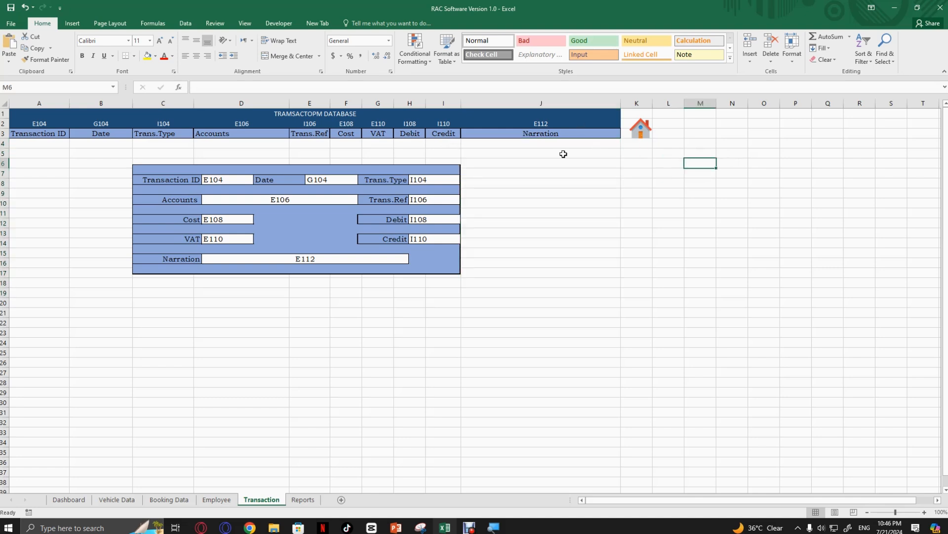
{"action": "left_click", "coordinate": [547, 135]}
{"action": "mouse_move", "coordinate": [529, 144]}
{"action": "left_mouse_down"}
{"action": "mouse_move", "coordinate": [519, 214]}
{"action": "mouse_move", "coordinate": [525, 154]}
{"action": "left_mouse_up"}
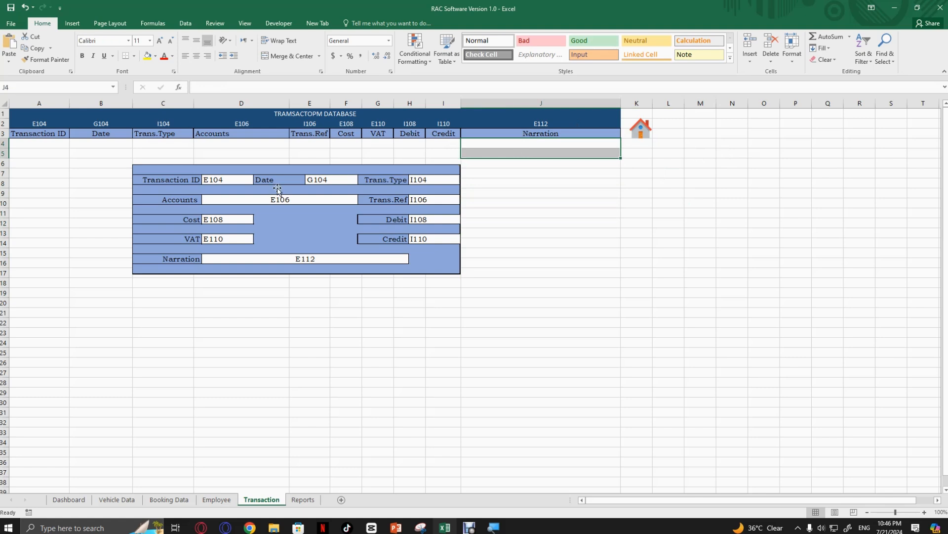
Look at the Reports sheet and go back through the Transaction sheet to the Dashboard
{"action": "left_click", "coordinate": [303, 500]}
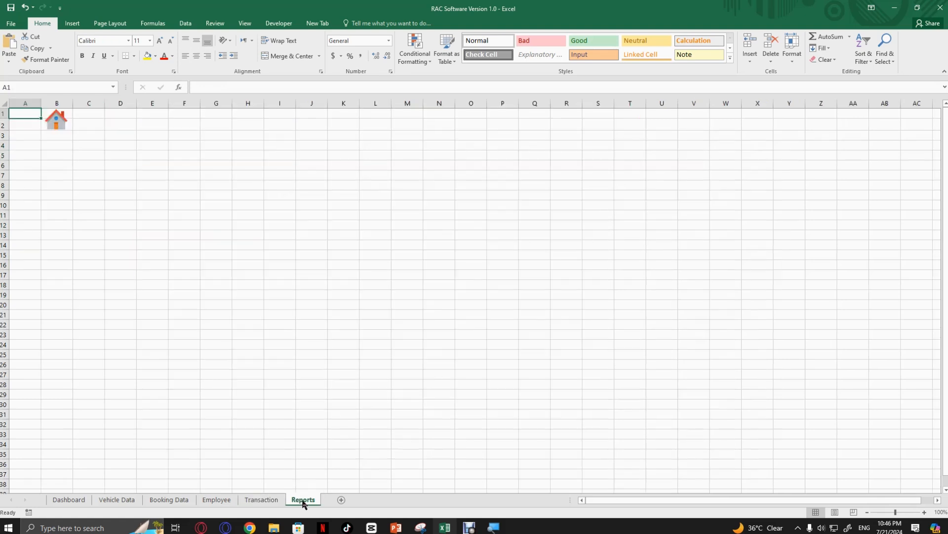
{"action": "left_click", "coordinate": [277, 500]}
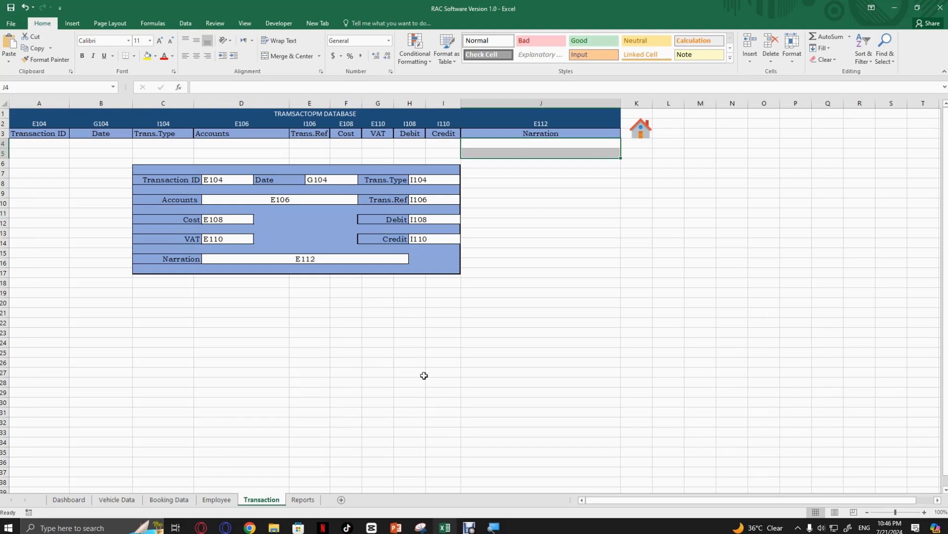
{"action": "left_click", "coordinate": [74, 500]}
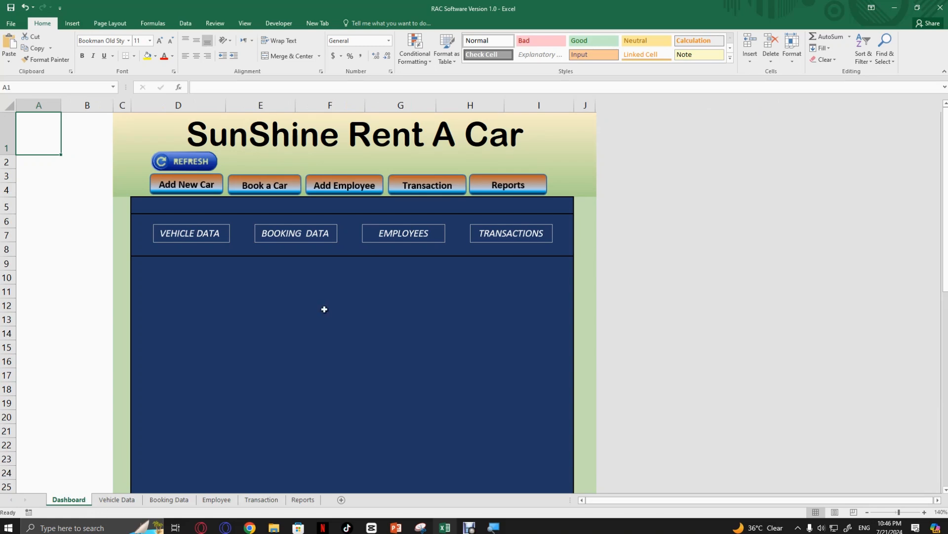
Examine the Dashboard's Add New Vehicle form and highlight its fields from Registration to Vehicle ID
{"action": "scroll", "coordinate": [316, 318], "scroll_direction": "down", "scroll_amount": 11}
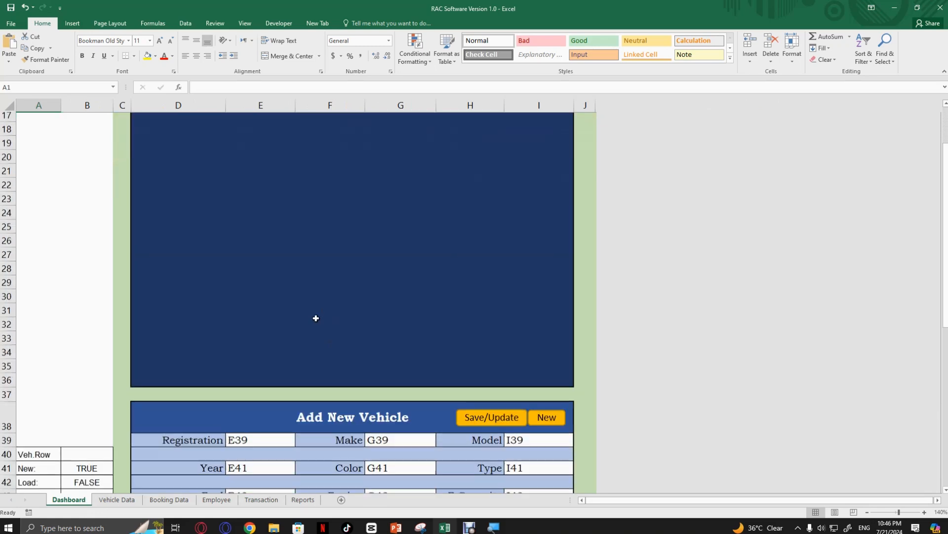
{"action": "left_click", "coordinate": [263, 208]}
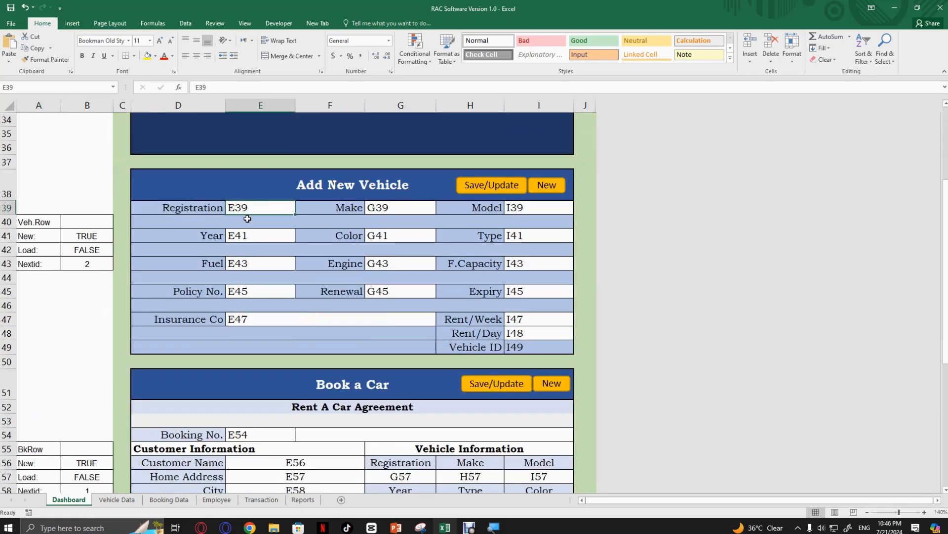
{"action": "scroll", "coordinate": [265, 208], "scroll_direction": "down", "scroll_amount": 1}
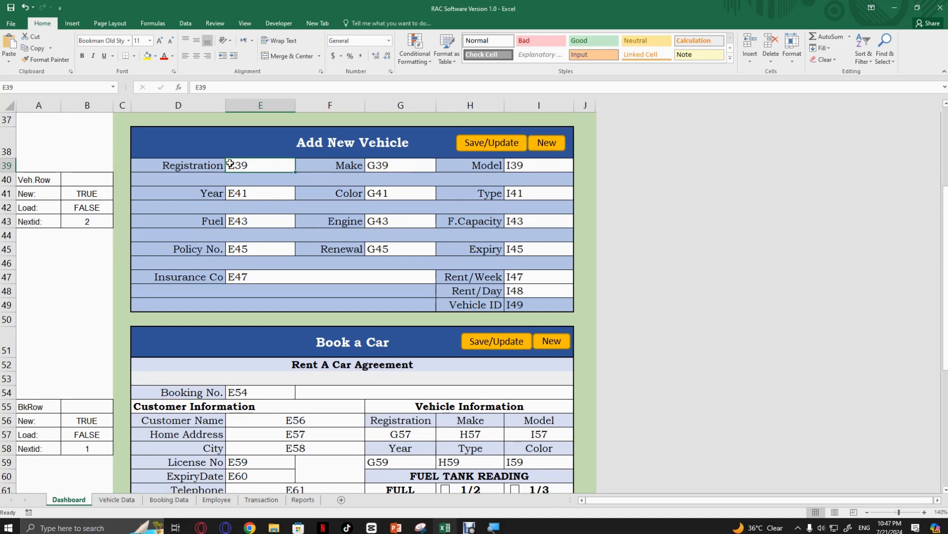
{"action": "left_click_drag", "start_coordinate": [134, 165], "coordinate": [538, 319]}
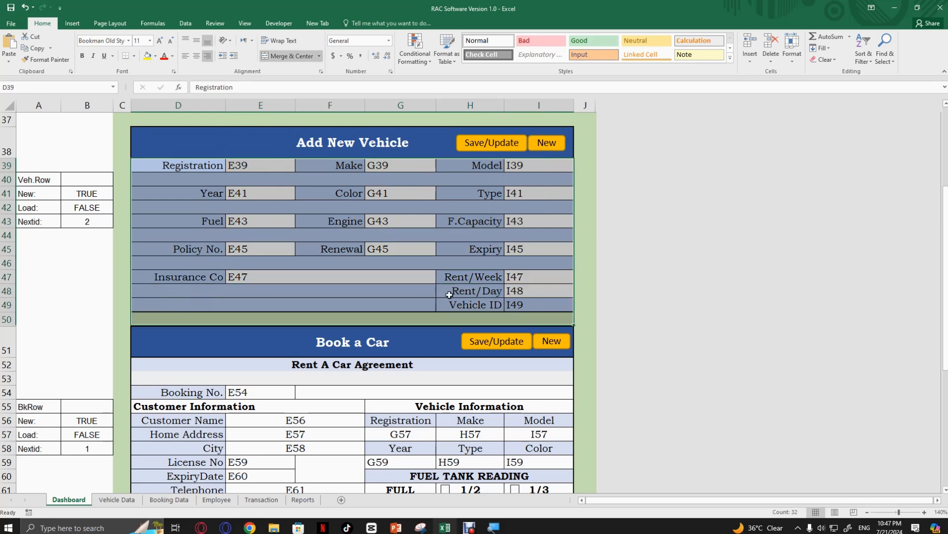
Show the paste options at cell C7 on the Vehicle Data sheet, and move the form picture to start at column B, row 6
{"action": "left_click", "coordinate": [125, 500]}
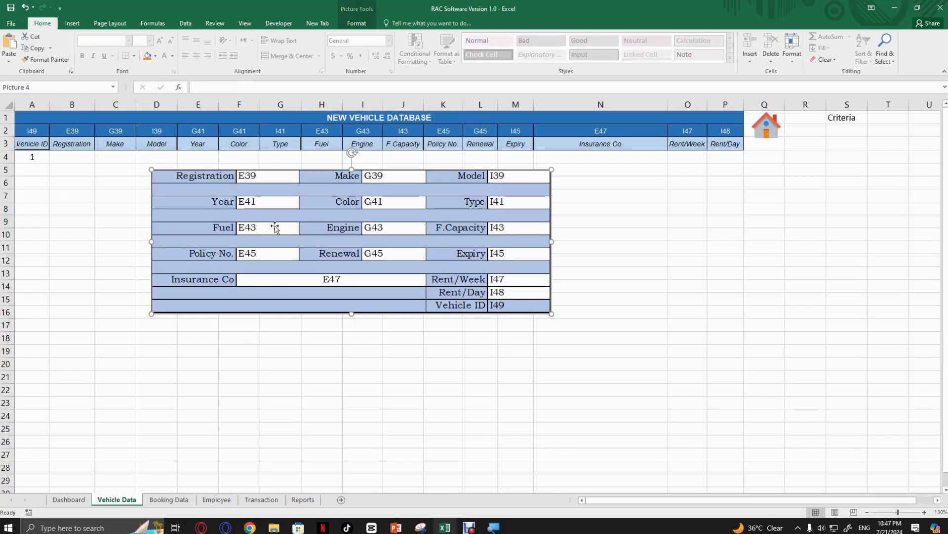
{"action": "left_click", "coordinate": [136, 195]}
{"action": "left_click", "coordinate": [9, 61]}
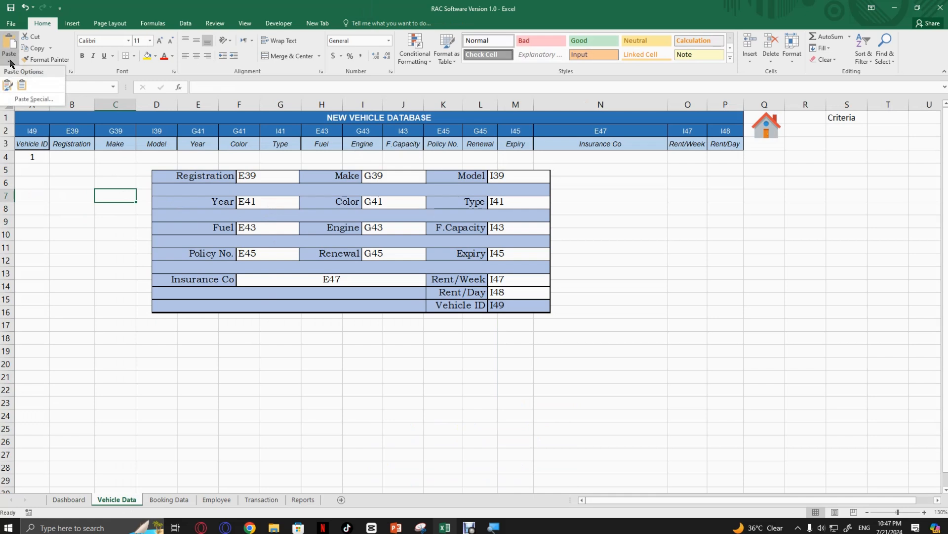
{"action": "left_click", "coordinate": [9, 88]}
{"action": "left_click_drag", "start_coordinate": [418, 225], "coordinate": [305, 219]}
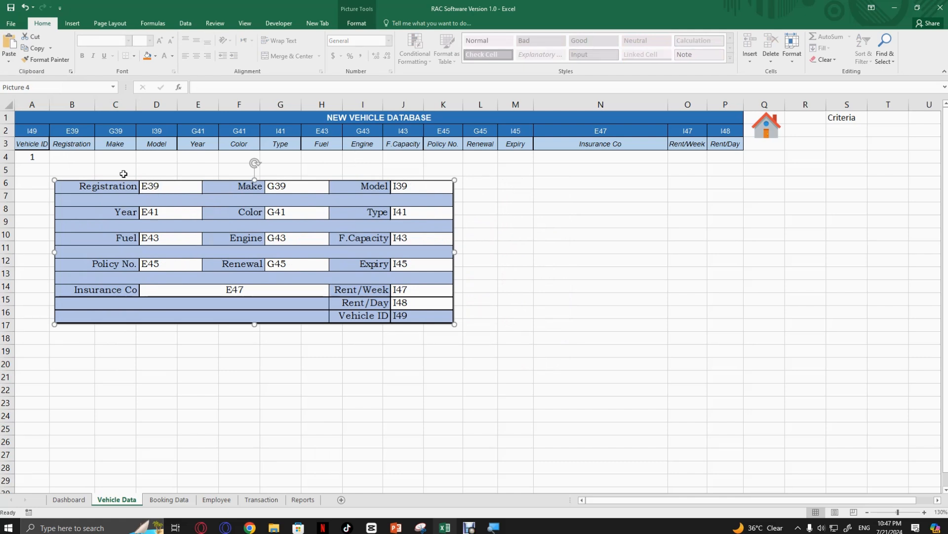
Compare the Registration and Vehicle ID cell references in row 2 with the matching fields in the vehicle form picture
{"action": "left_click", "coordinate": [69, 132]}
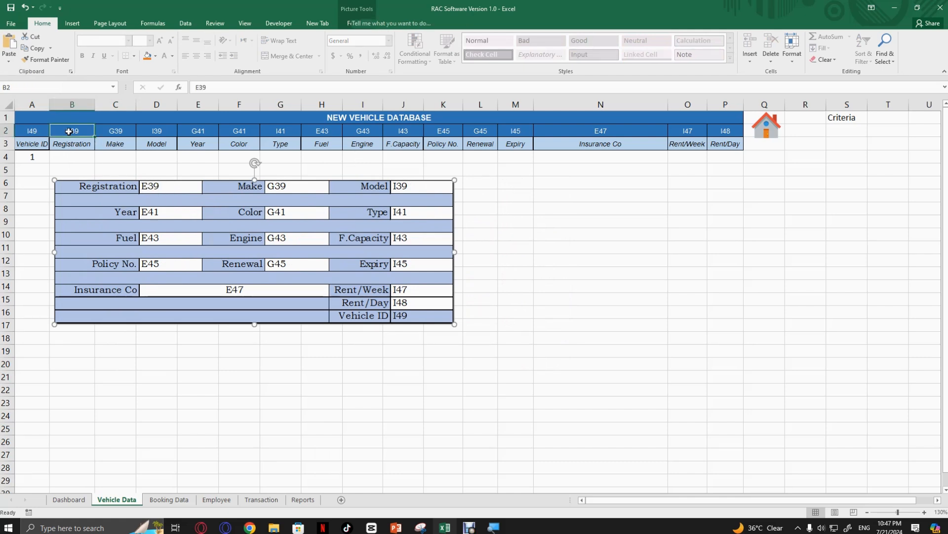
{"action": "left_click", "coordinate": [174, 191]}
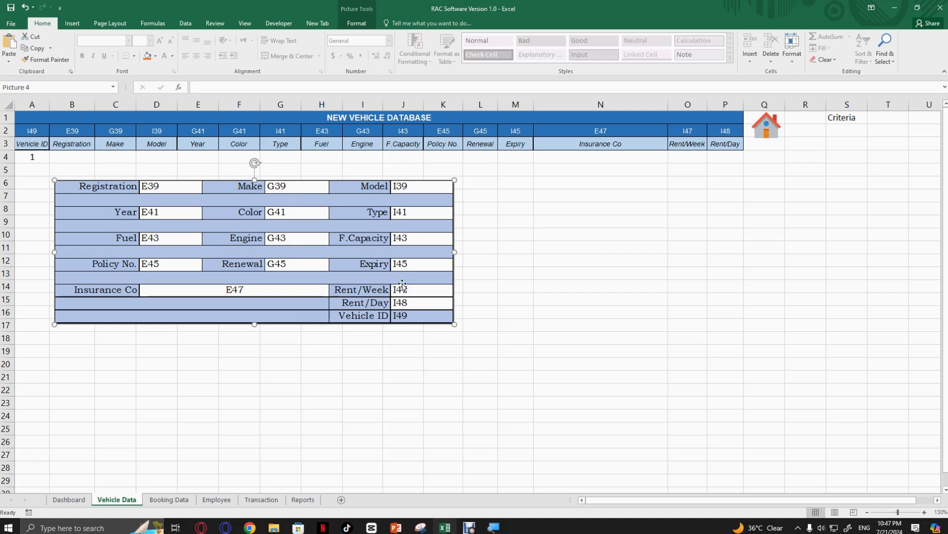
{"action": "left_click", "coordinate": [29, 146]}
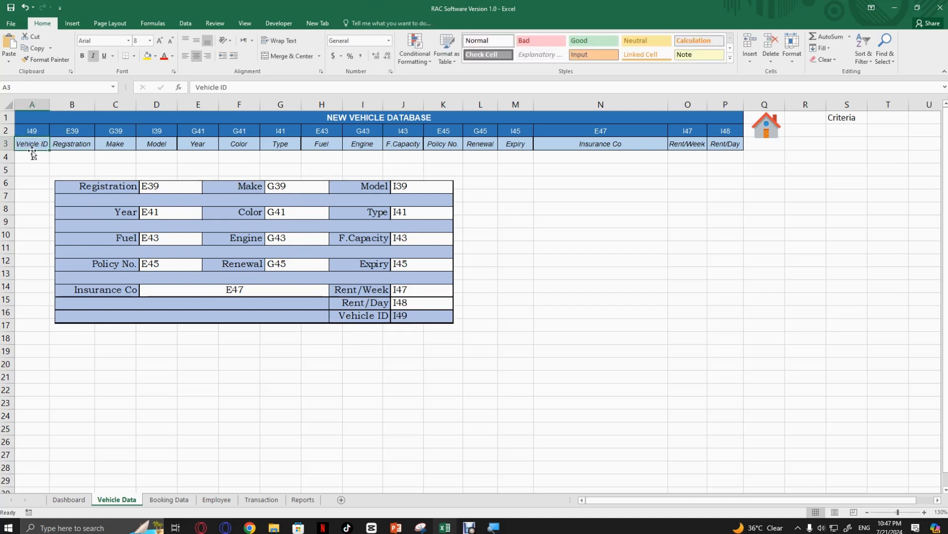
{"action": "left_click", "coordinate": [414, 320]}
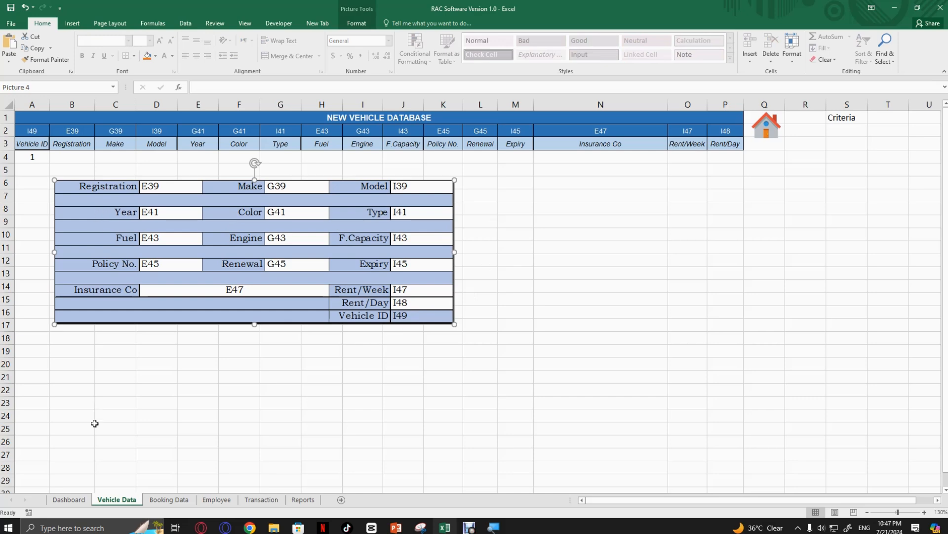
Examine the Dashboard's Book a Car form, starting from the Booking No. cell E54
{"action": "left_click", "coordinate": [68, 499]}
{"action": "scroll", "coordinate": [197, 384], "scroll_direction": "down", "scroll_amount": 4}
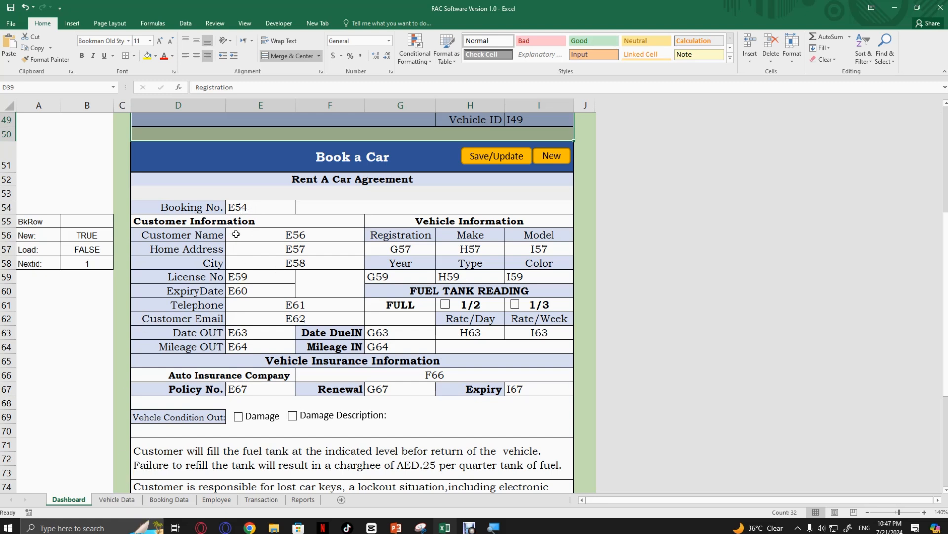
{"action": "left_click", "coordinate": [252, 204]}
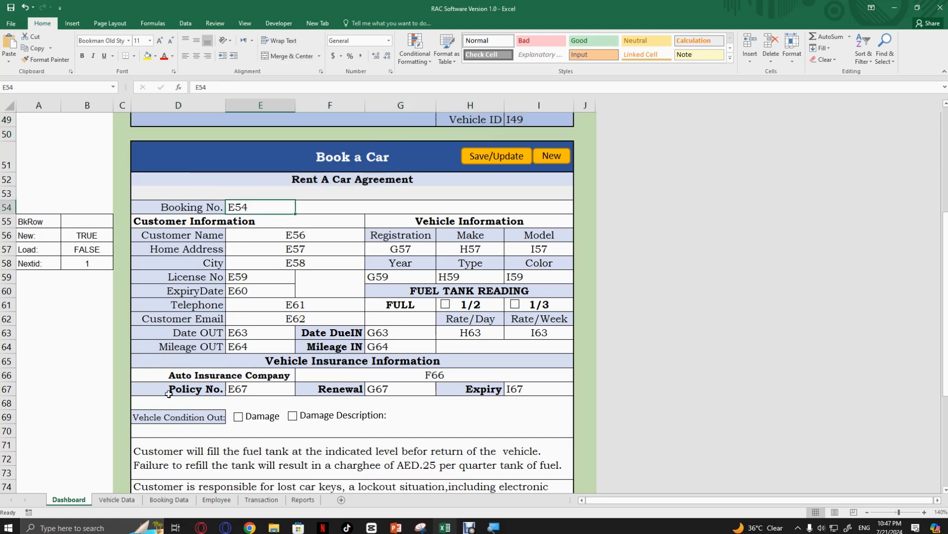
On the Booking Data sheet, move the form picture away from the header so it starts at row 6
{"action": "left_click", "coordinate": [159, 499]}
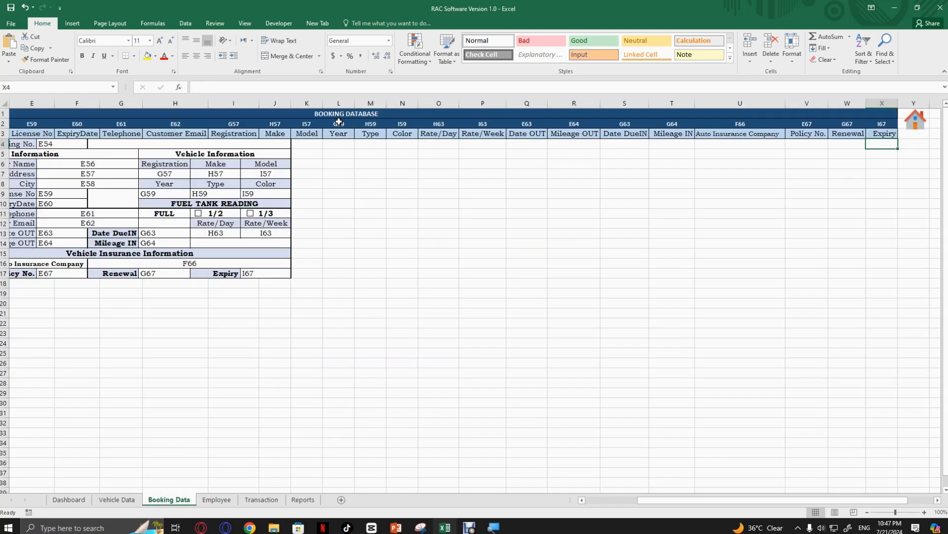
{"action": "left_click_drag", "start_coordinate": [339, 123], "coordinate": [337, 286]}
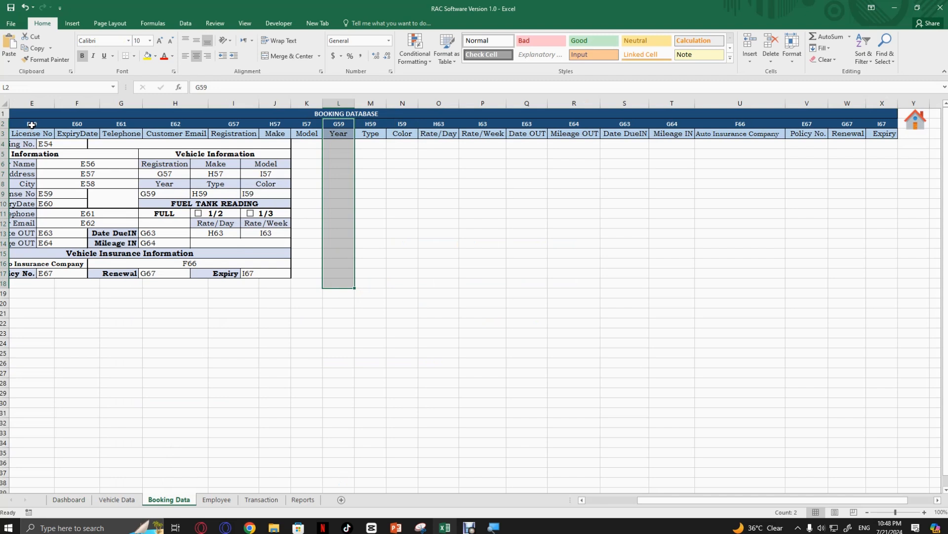
{"action": "left_click_drag", "start_coordinate": [71, 174], "coordinate": [118, 197]}
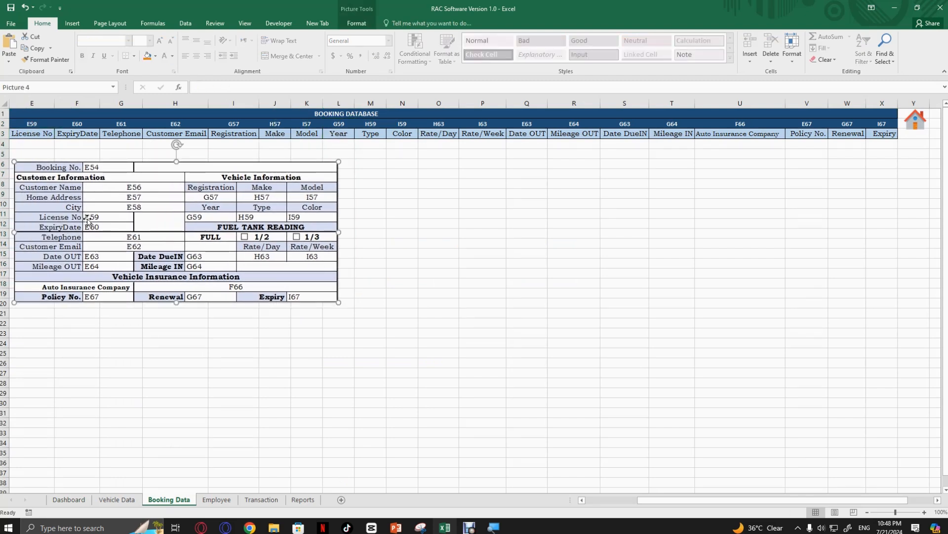
Examine the Booking Data cell references in row 2 from License No back to Booking No
{"action": "left_click", "coordinate": [44, 125]}
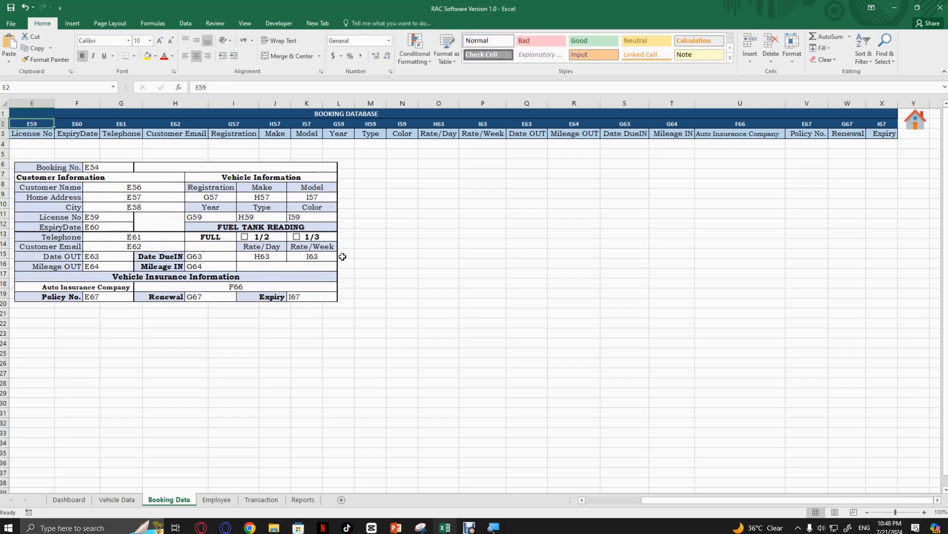
{"action": "key", "text": "Left"}
{"action": "key", "text": "Left"}
{"action": "key", "text": "Left"}
{"action": "key", "text": "Left"}
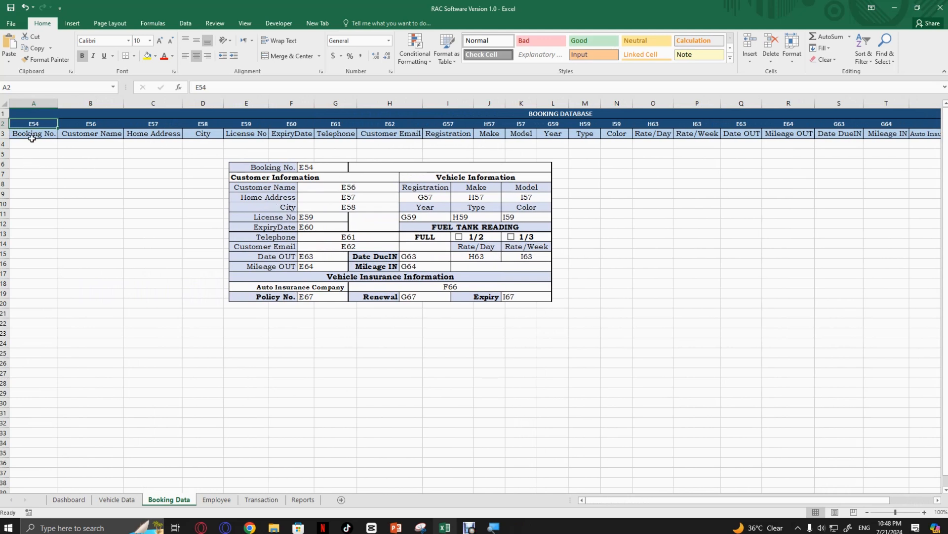
On the Employee sheet, move the form picture down so it starts at row 9
{"action": "left_click", "coordinate": [217, 499]}
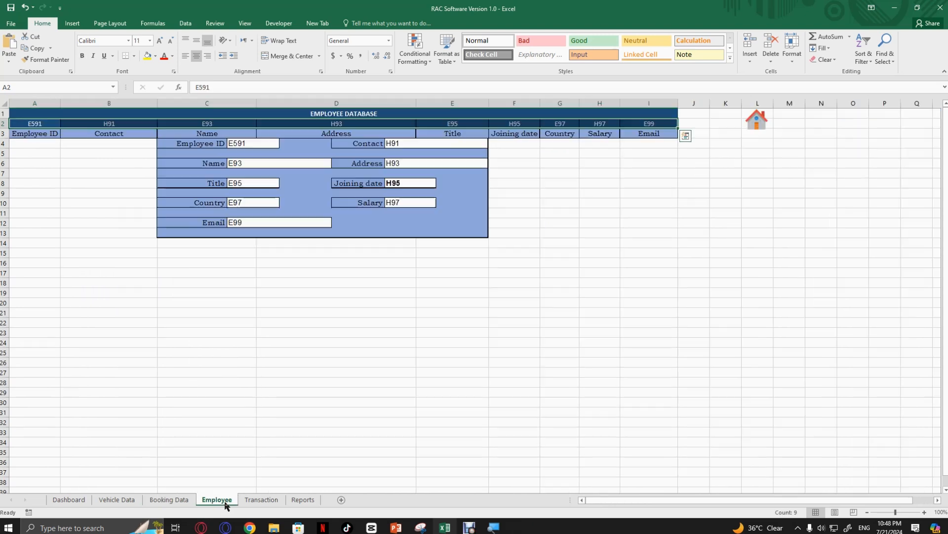
{"action": "left_click_drag", "start_coordinate": [321, 158], "coordinate": [313, 214]}
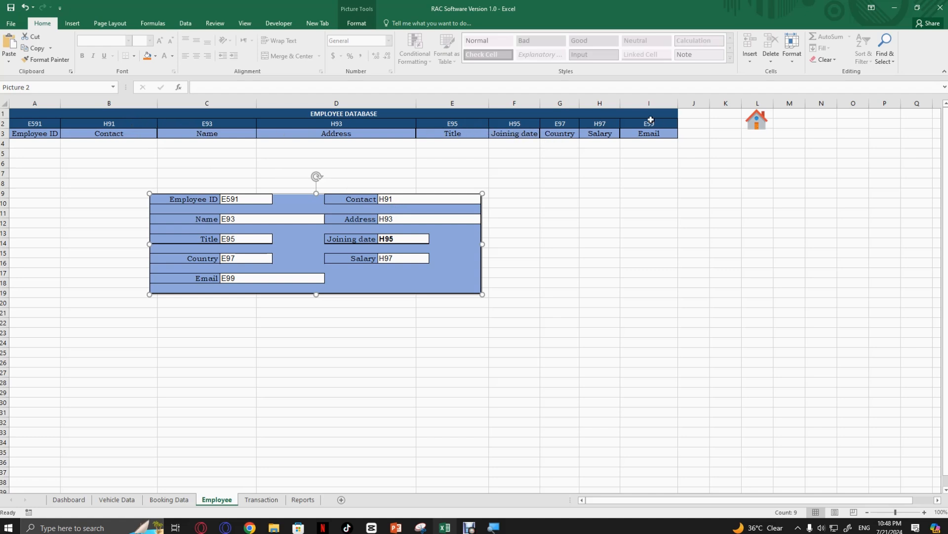
Open the Transaction sheet and highlight the first record row, A4:J4
{"action": "left_click", "coordinate": [262, 499]}
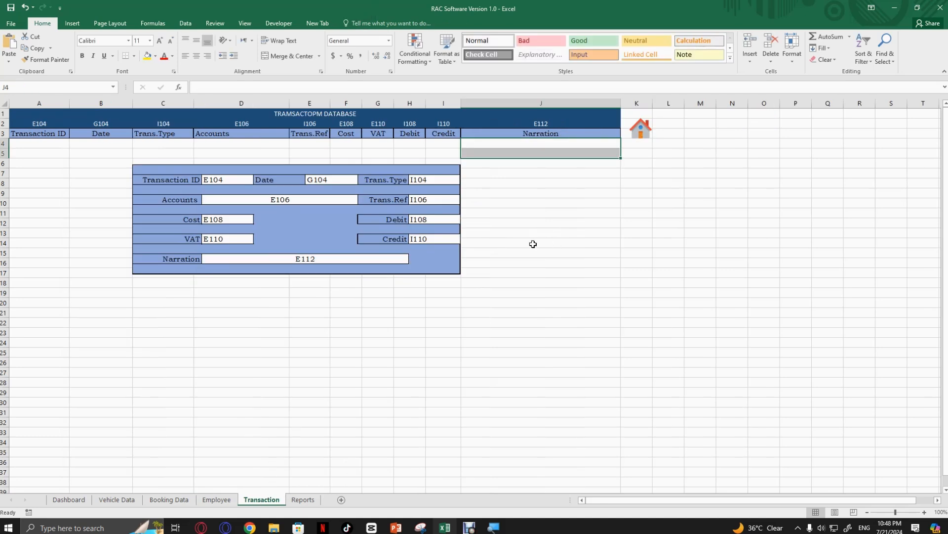
{"action": "left_click_drag", "start_coordinate": [44, 145], "coordinate": [531, 146]}
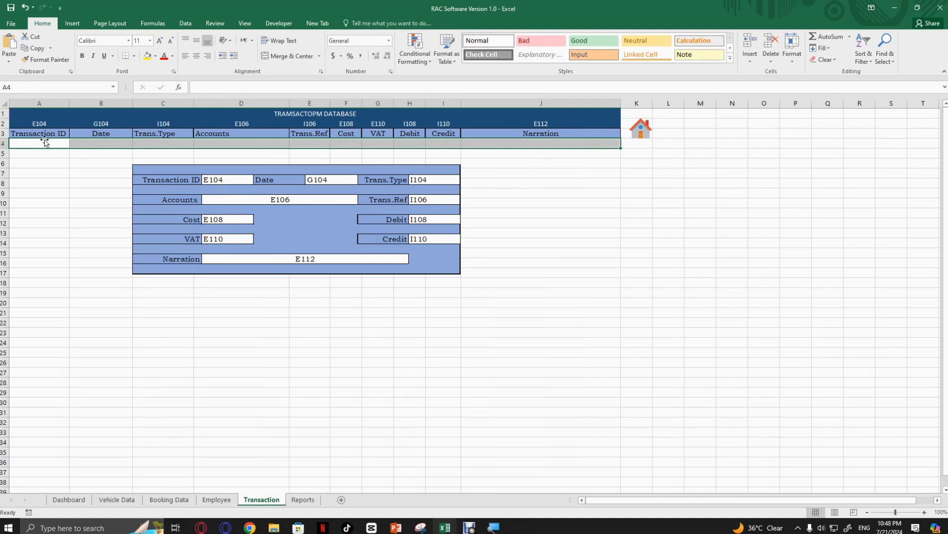
Color the cell references in A2:J2 of the Transaction sheet dark blue to match the header fill
{"action": "left_click", "coordinate": [42, 123]}
{"action": "left_click_drag", "start_coordinate": [42, 123], "coordinate": [537, 123]}
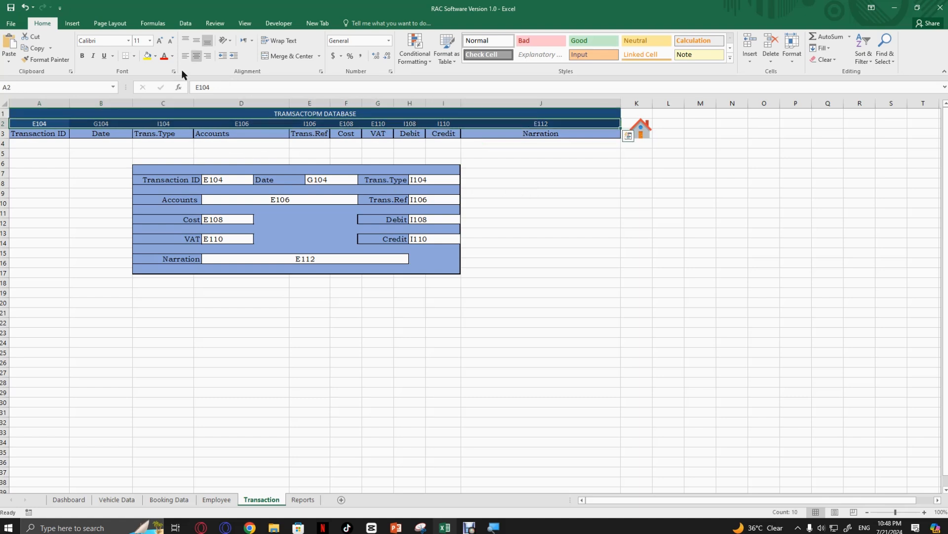
{"action": "left_click", "coordinate": [173, 56]}
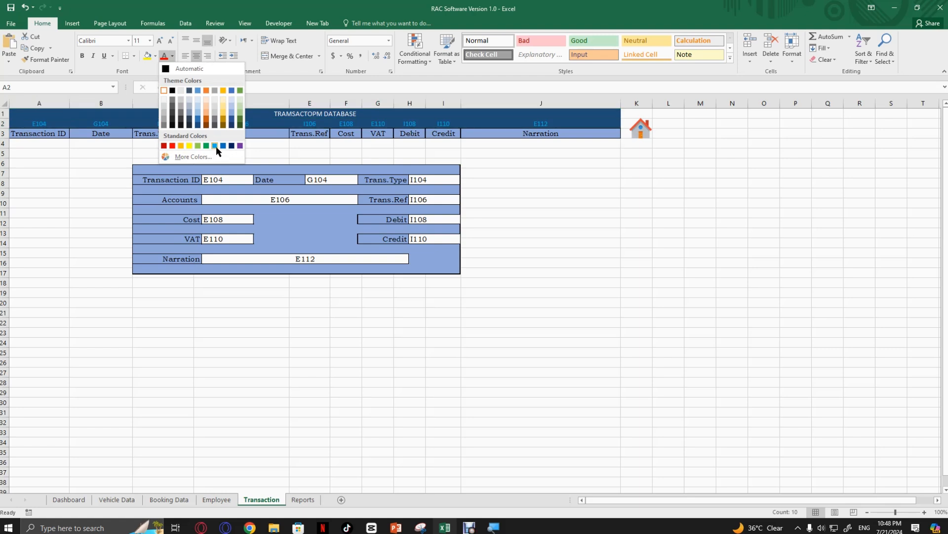
{"action": "left_click", "coordinate": [196, 126]}
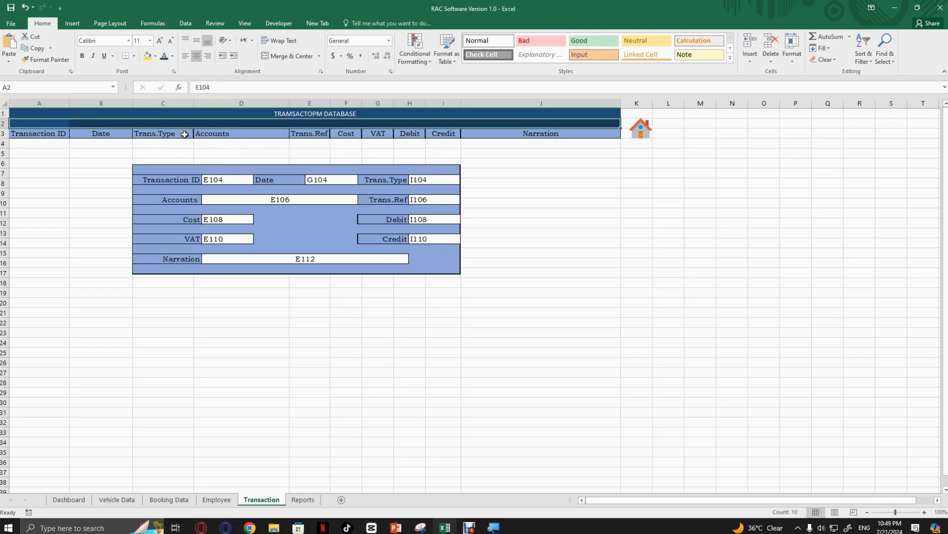
Set the font color of the cell references in A2:J2 to white
{"action": "left_click", "coordinate": [172, 56]}
{"action": "left_click", "coordinate": [164, 90]}
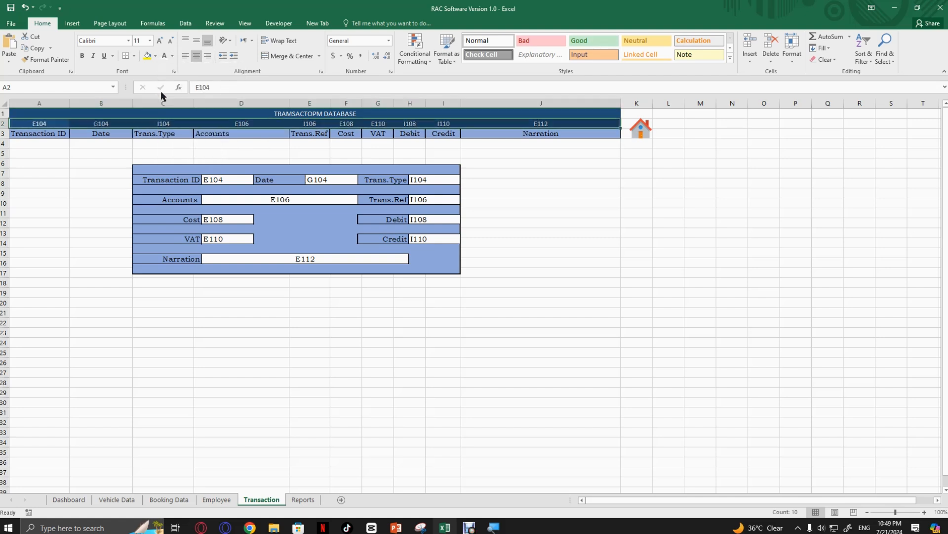
{"action": "left_click", "coordinate": [531, 213]}
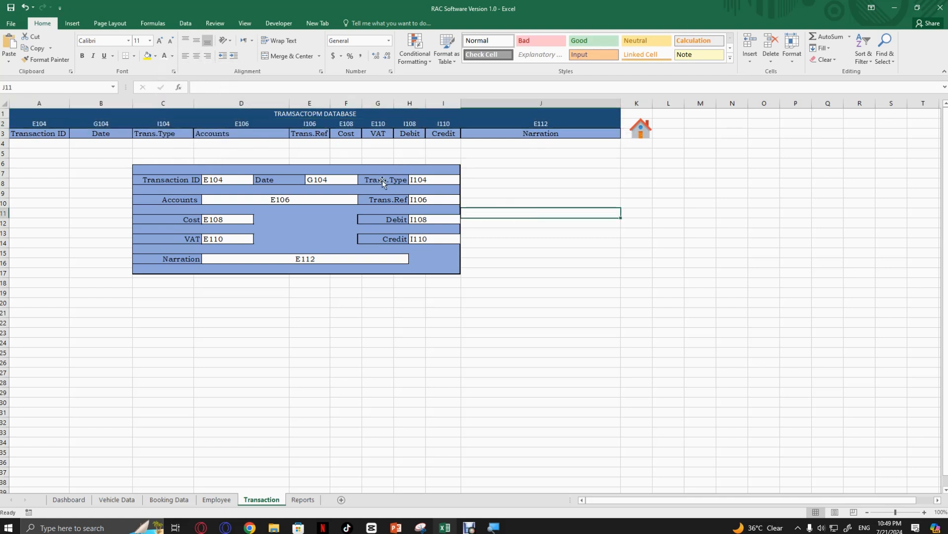
Examine the Transaction sheet's row 2 cell references from Trans.Ref back to Transaction ID
{"action": "left_click", "coordinate": [306, 124]}
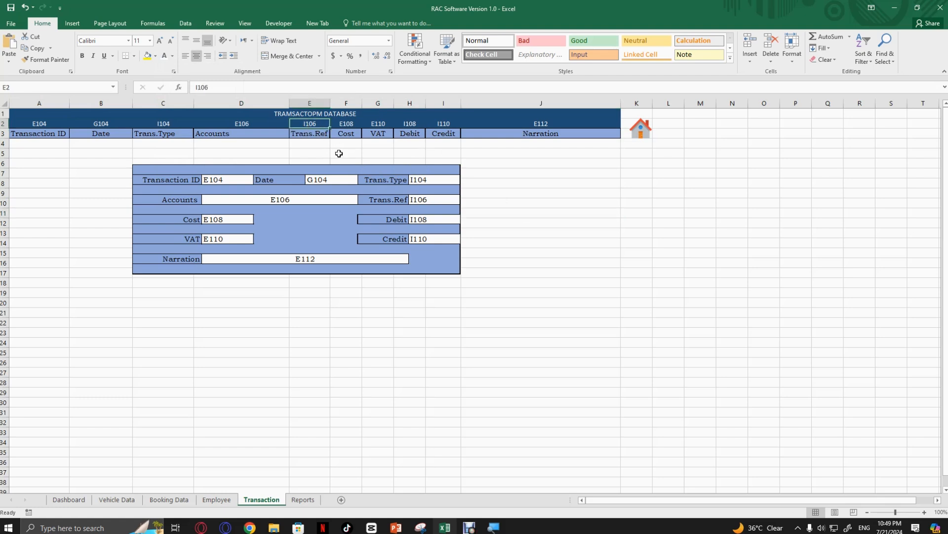
{"action": "key", "text": "Left"}
{"action": "key", "text": "Left"}
{"action": "key", "text": "Left"}
{"action": "key", "text": "Left"}
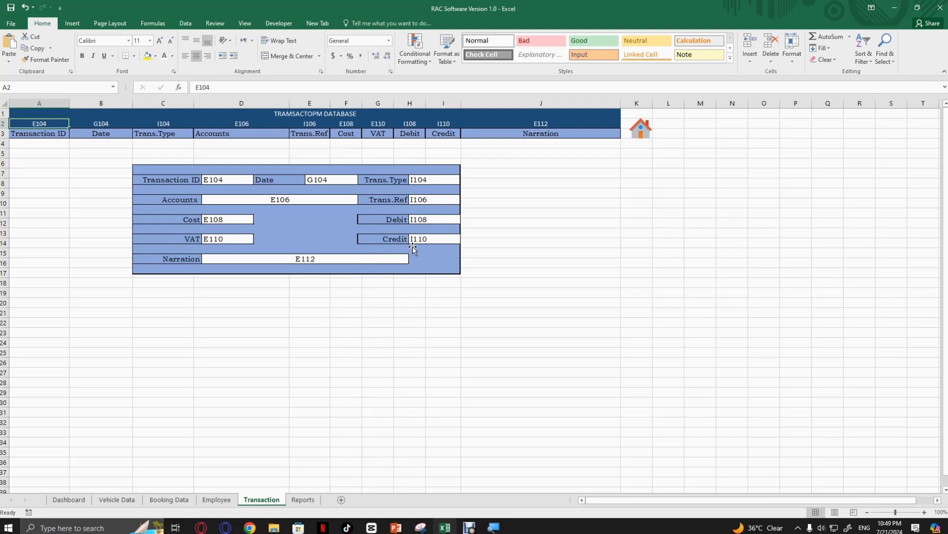
Move the transaction form picture down and left to start at row 8, and highlight the cell references in A2:J2
{"action": "mouse_move", "coordinate": [279, 170]}
{"action": "left_mouse_down"}
{"action": "mouse_move", "coordinate": [287, 199]}
{"action": "mouse_move", "coordinate": [284, 188]}
{"action": "left_mouse_up"}
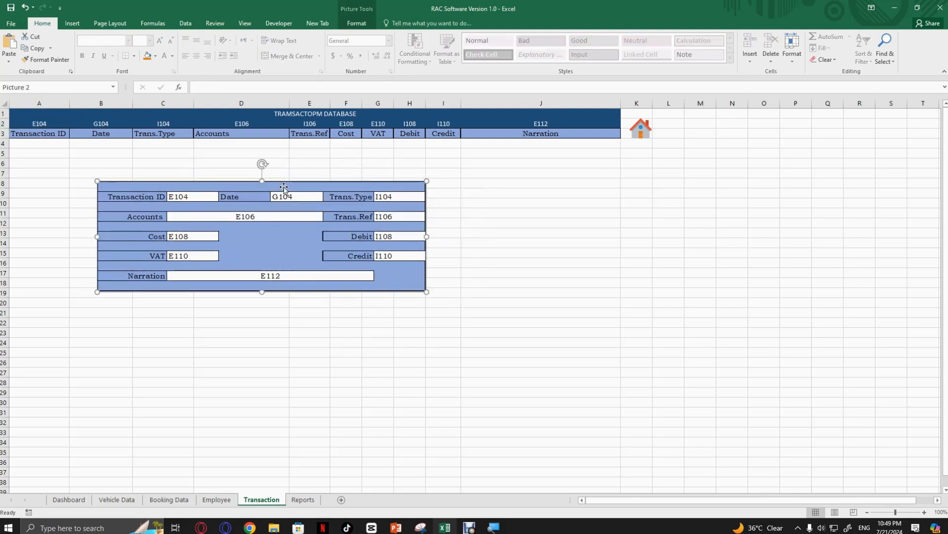
{"action": "left_click_drag", "start_coordinate": [220, 197], "coordinate": [183, 198]}
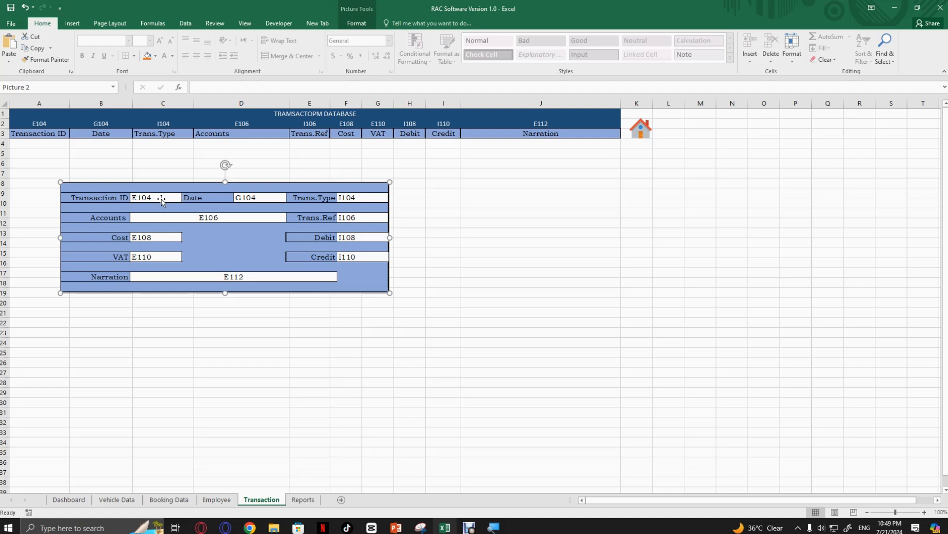
{"action": "left_click_drag", "start_coordinate": [41, 120], "coordinate": [543, 124]}
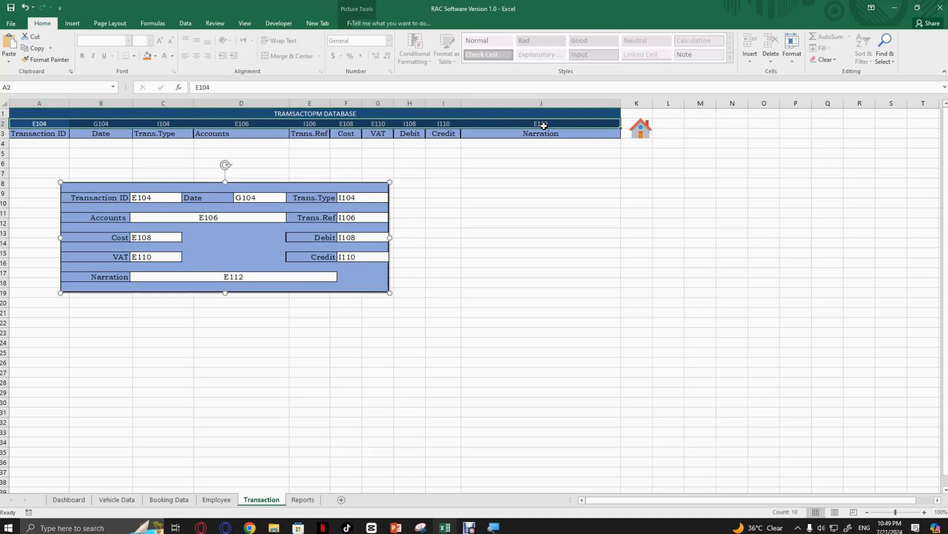
Review the Vehicle Data, Booking Data, Employee and Transaction sheets in turn, ending on the Reports sheet
{"action": "left_click", "coordinate": [111, 499]}
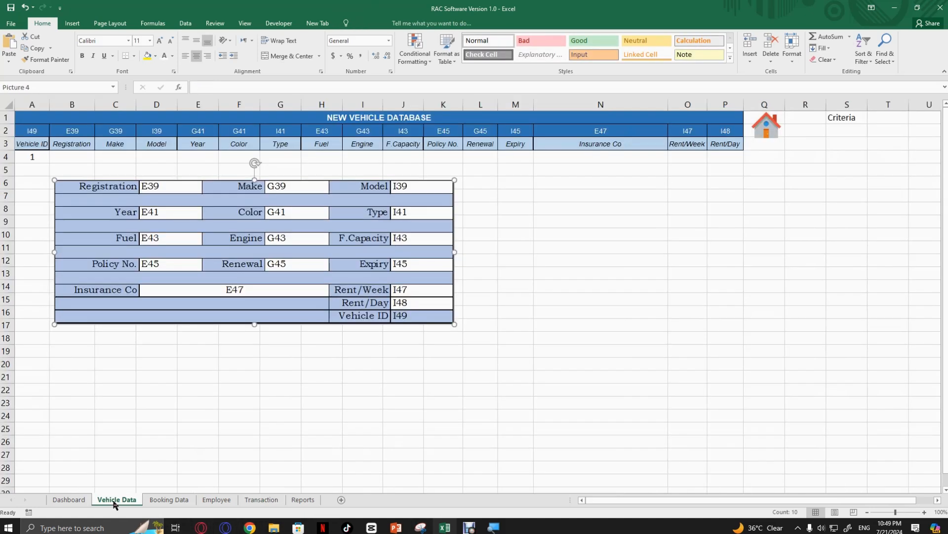
{"action": "left_click", "coordinate": [172, 504]}
{"action": "left_click", "coordinate": [217, 500]}
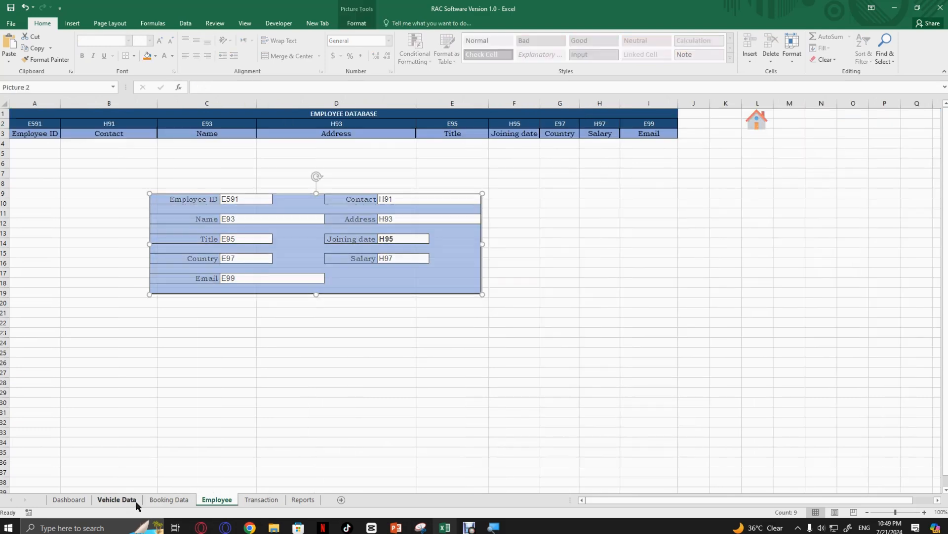
{"action": "left_click", "coordinate": [123, 500]}
{"action": "left_click", "coordinate": [169, 500]}
{"action": "left_click", "coordinate": [216, 500]}
{"action": "left_click", "coordinate": [256, 501]}
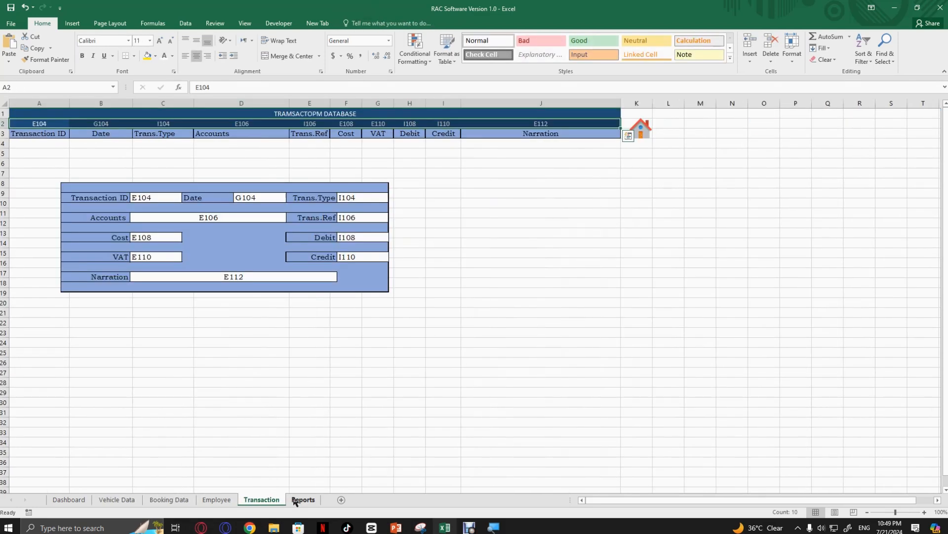
{"action": "left_click", "coordinate": [302, 500]}
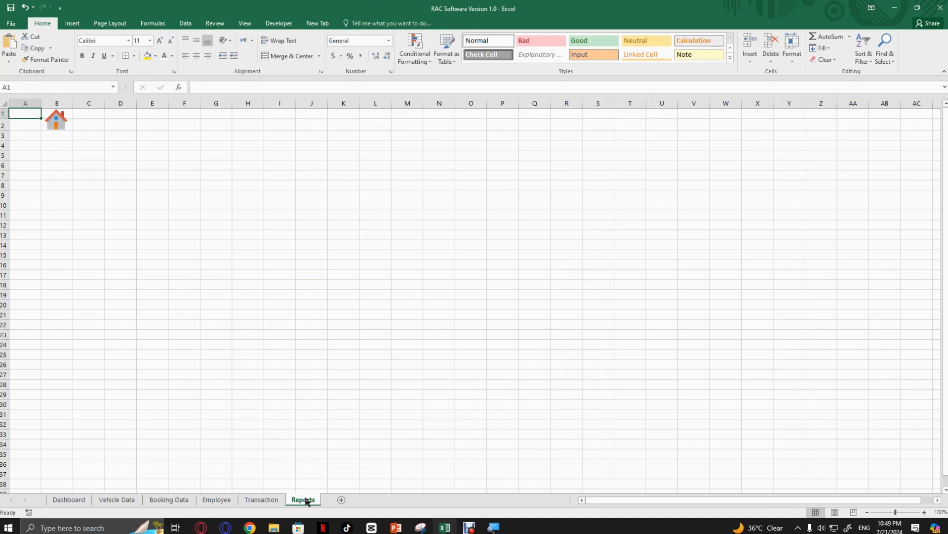
Examine the Dashboard's entry forms, its heading buttons and the VEHICLE DATA, BOOKING DATA, EMPLOYEES and TRANSACTIONS labels
{"action": "left_click", "coordinate": [69, 500]}
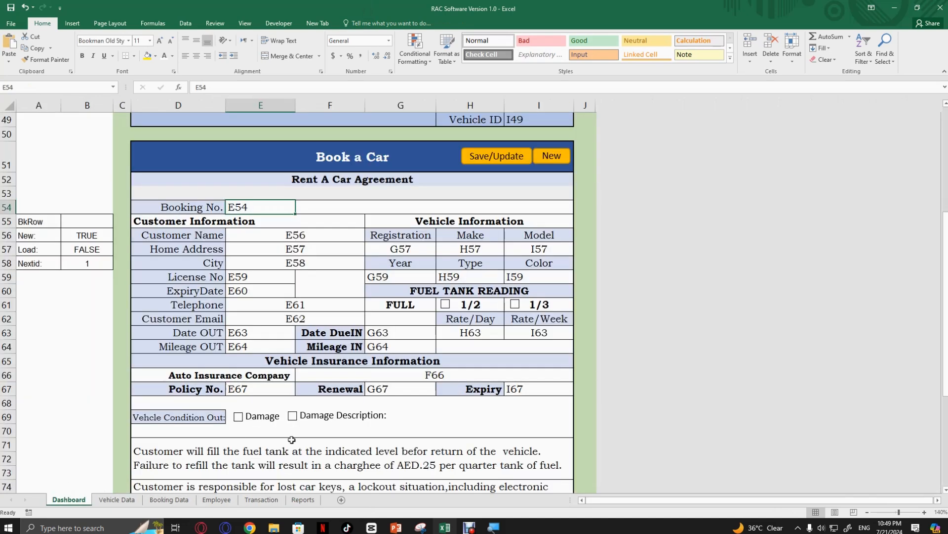
{"action": "scroll", "coordinate": [355, 403], "scroll_direction": "up", "scroll_amount": 4}
{"action": "scroll", "coordinate": [354, 403], "scroll_direction": "down", "scroll_amount": 17}
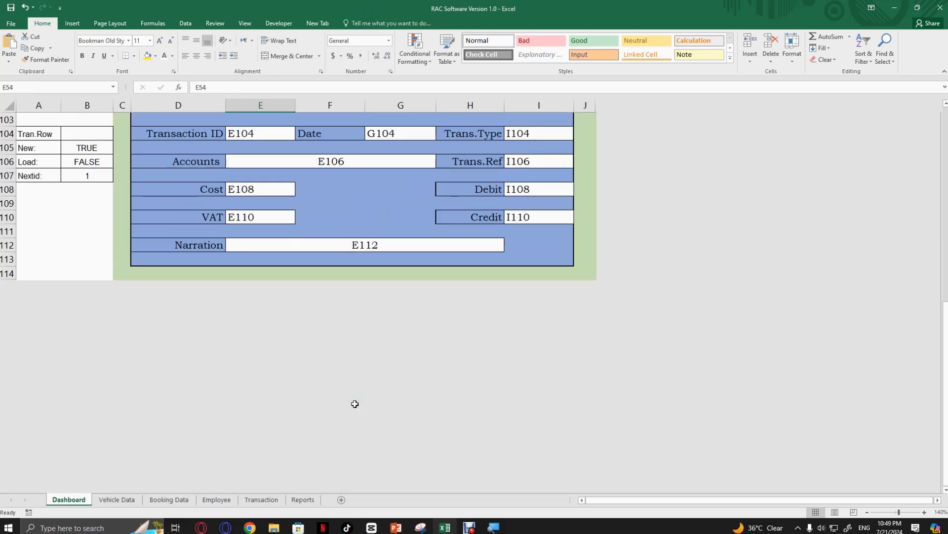
{"action": "scroll", "coordinate": [355, 403], "scroll_direction": "up", "scroll_amount": 5}
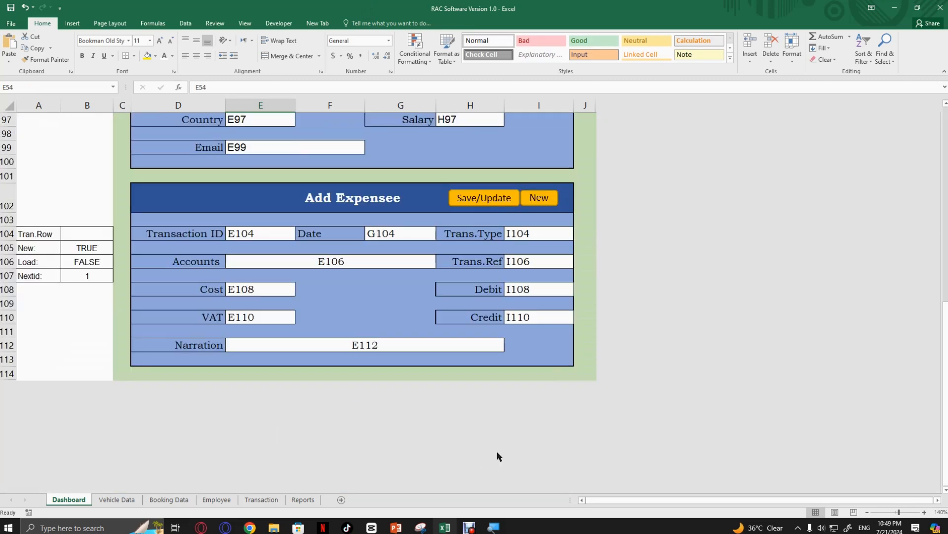
{"action": "scroll", "coordinate": [352, 277], "scroll_direction": "up", "scroll_amount": 12}
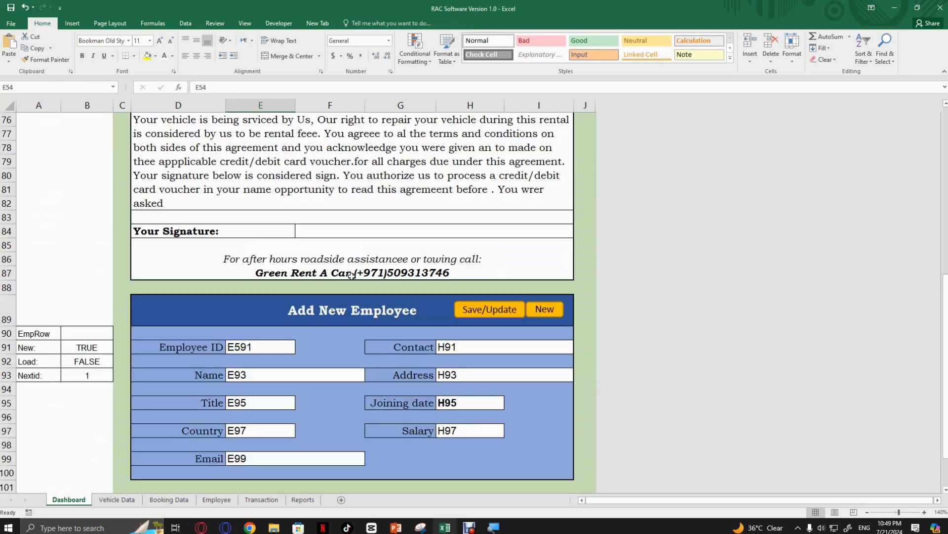
{"action": "scroll", "coordinate": [352, 277], "scroll_direction": "up", "scroll_amount": 18}
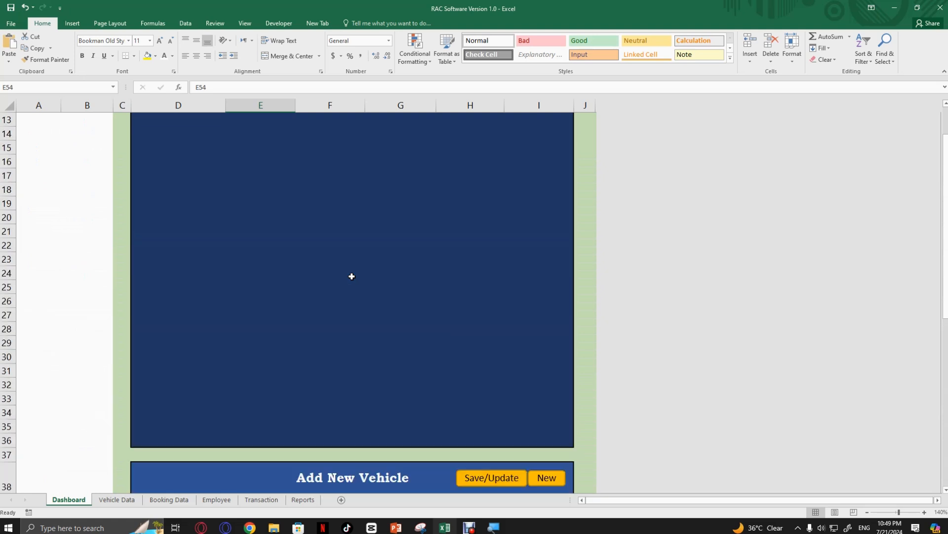
{"action": "scroll", "coordinate": [348, 263], "scroll_direction": "up", "scroll_amount": 2}
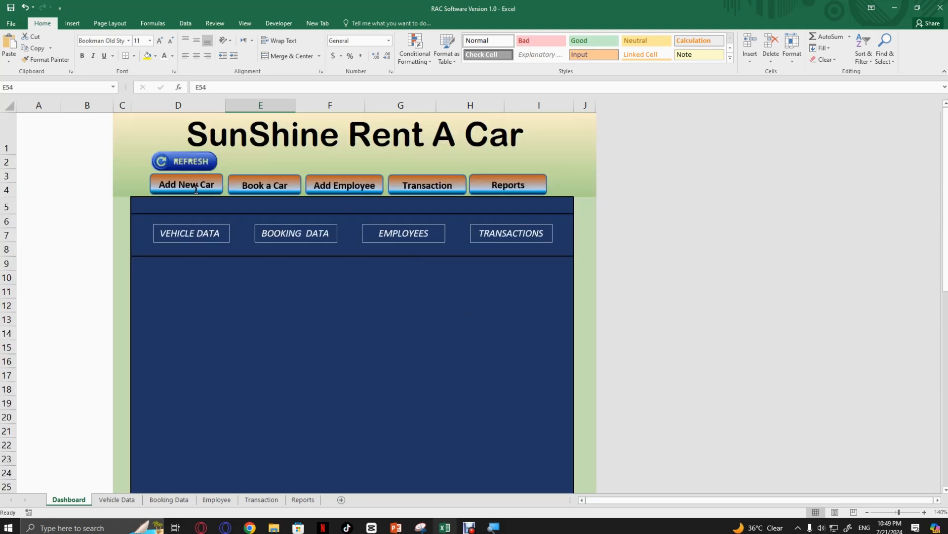
{"action": "scroll", "coordinate": [267, 337], "scroll_direction": "down", "scroll_amount": 4}
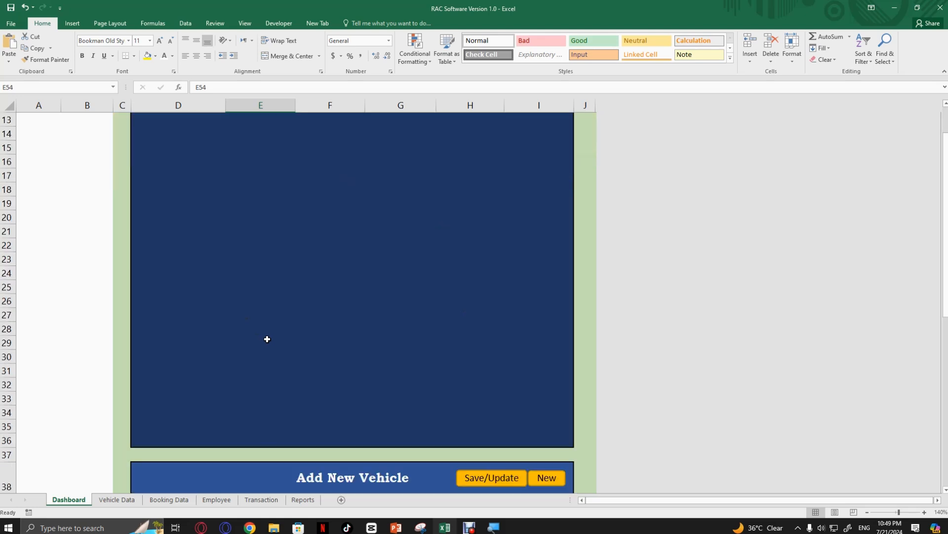
{"action": "scroll", "coordinate": [267, 337], "scroll_direction": "up", "scroll_amount": 4}
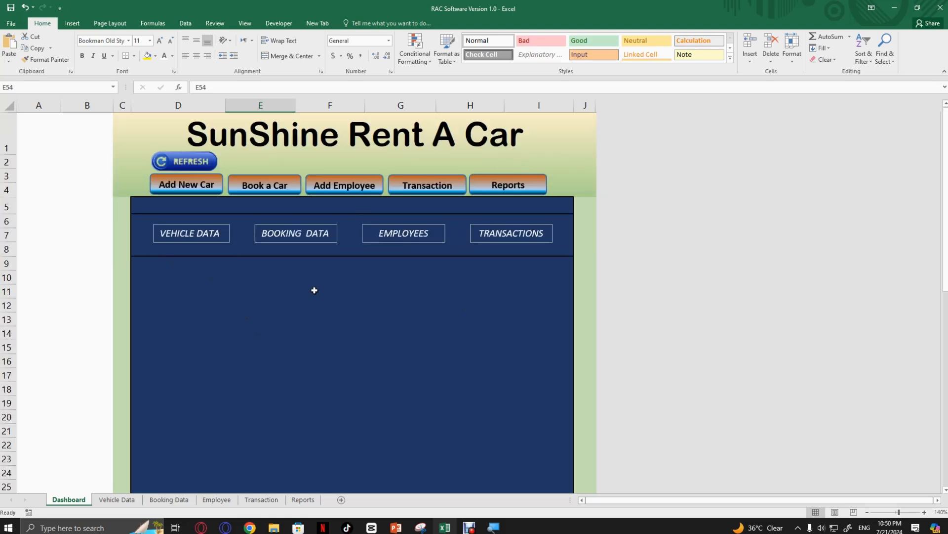
{"action": "left_click", "coordinate": [219, 237]}
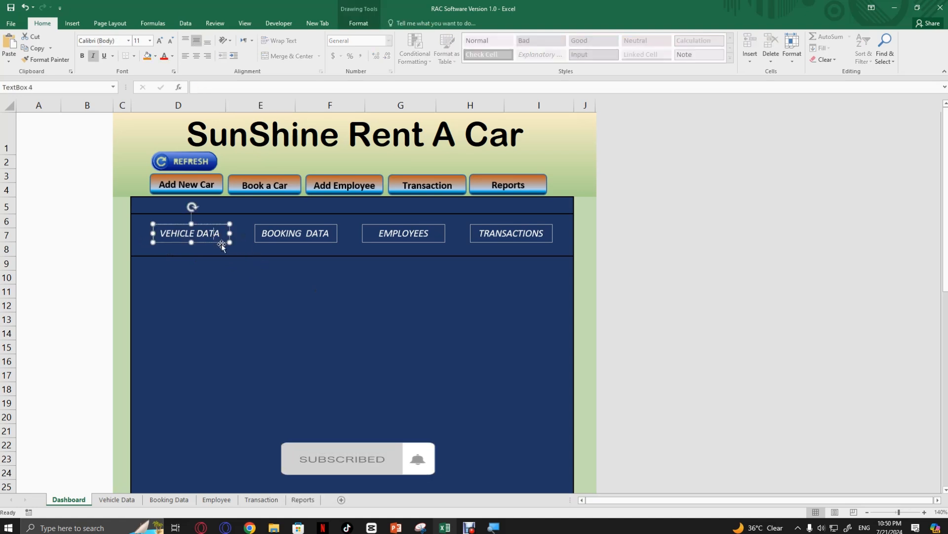
{"action": "left_click", "coordinate": [221, 265]}
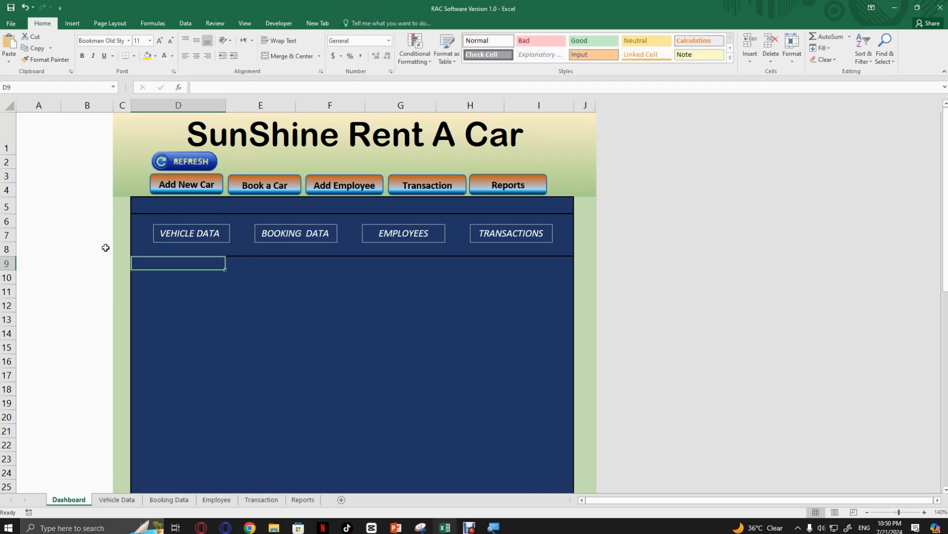
Examine the Veh.Row, New, Load and Nextid helper cells in A40:B43 beside the Add New Vehicle form
{"action": "scroll", "coordinate": [106, 250], "scroll_direction": "down", "scroll_amount": 4}
{"action": "scroll", "coordinate": [106, 250], "scroll_direction": "down", "scroll_amount": 6}
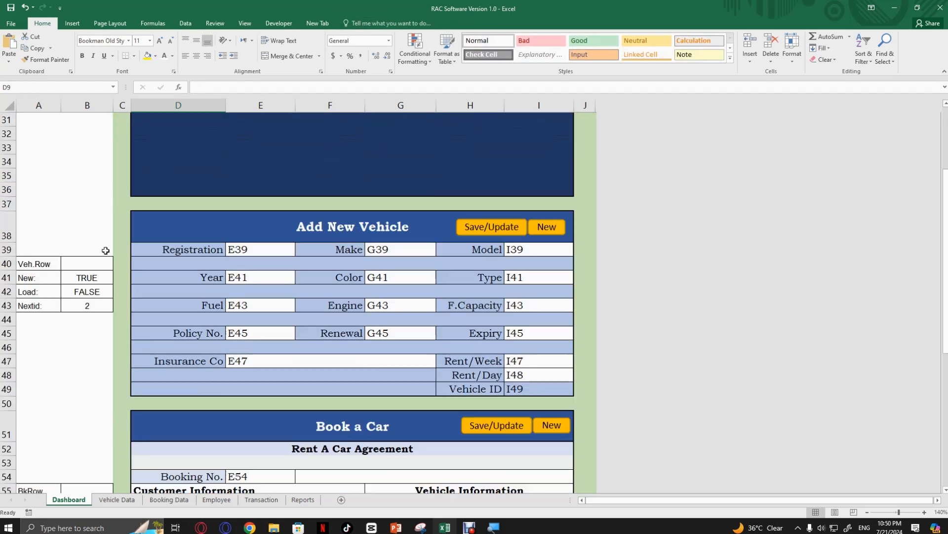
{"action": "left_click_drag", "start_coordinate": [39, 263], "coordinate": [82, 306]}
{"action": "scroll", "coordinate": [83, 270], "scroll_direction": "down", "scroll_amount": 2}
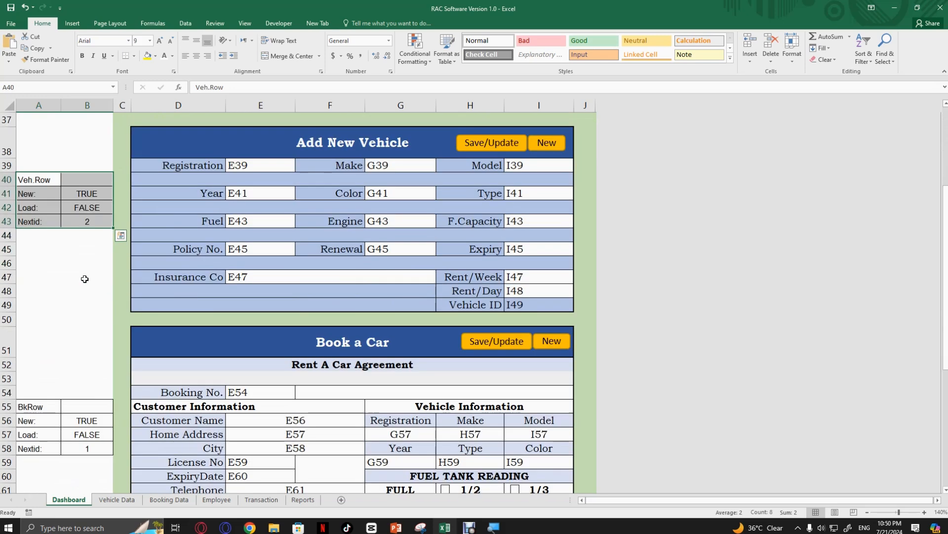
{"action": "left_click", "coordinate": [37, 184]}
{"action": "left_click", "coordinate": [73, 180]}
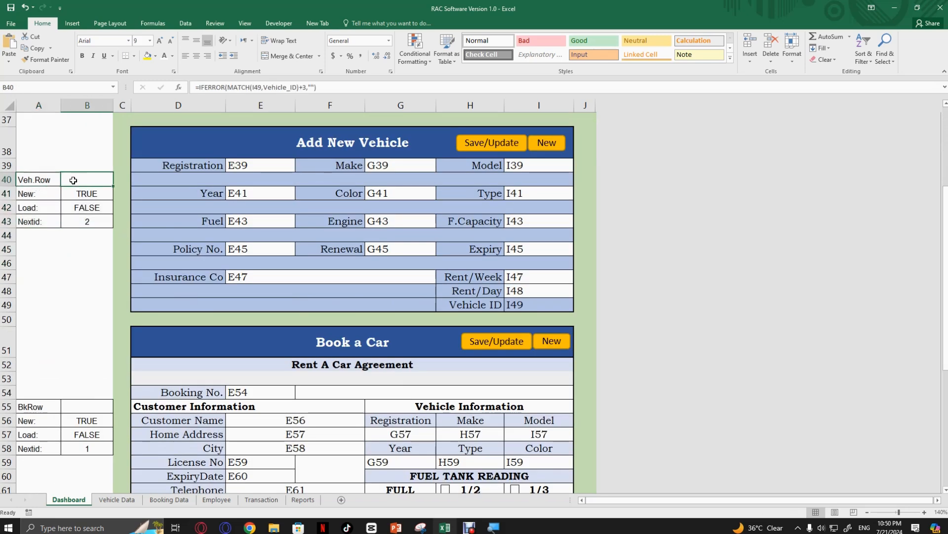
{"action": "left_click", "coordinate": [43, 194]}
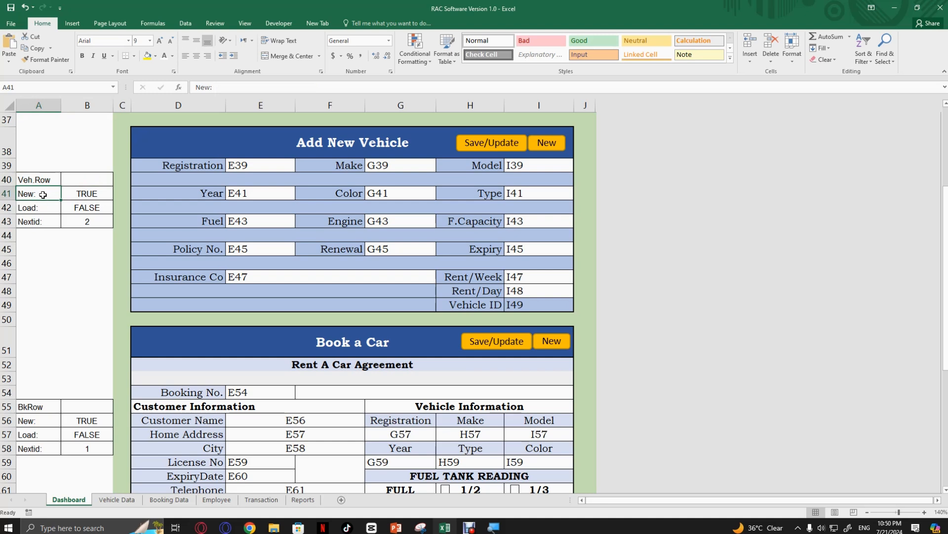
{"action": "left_click_drag", "start_coordinate": [46, 193], "coordinate": [79, 193]}
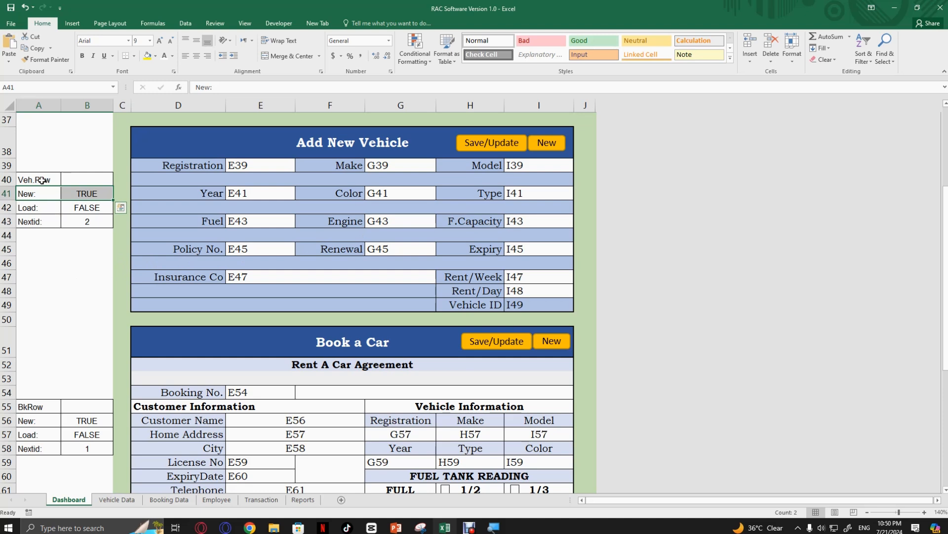
{"action": "left_click_drag", "start_coordinate": [42, 181], "coordinate": [86, 224]}
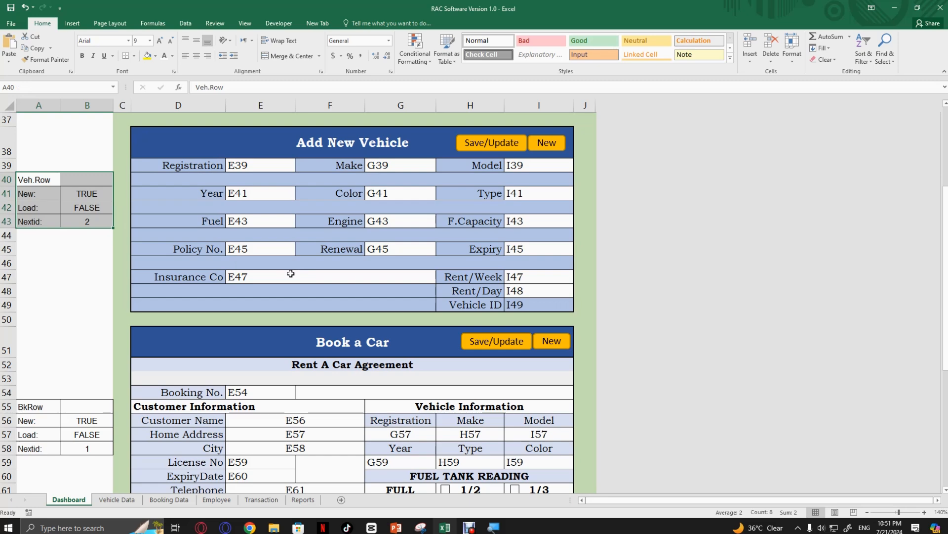
Inspect the Veh.Row formula in B40, highlighting its Vehicle_ID lookup range, and leave the formula as it is
{"action": "left_click", "coordinate": [71, 179]}
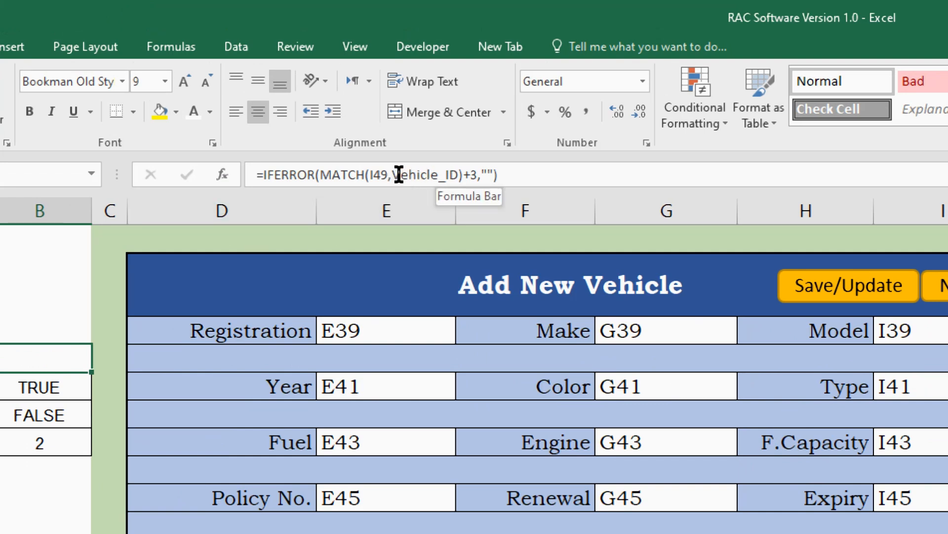
{"action": "left_click_drag", "start_coordinate": [396, 176], "coordinate": [459, 176]}
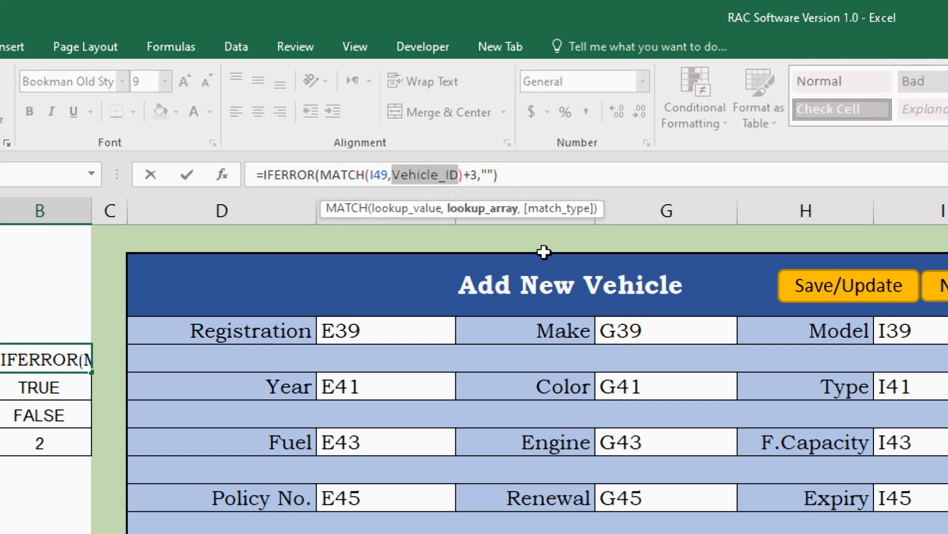
{"action": "key", "text": "Return"}
{"action": "key", "text": "Up"}
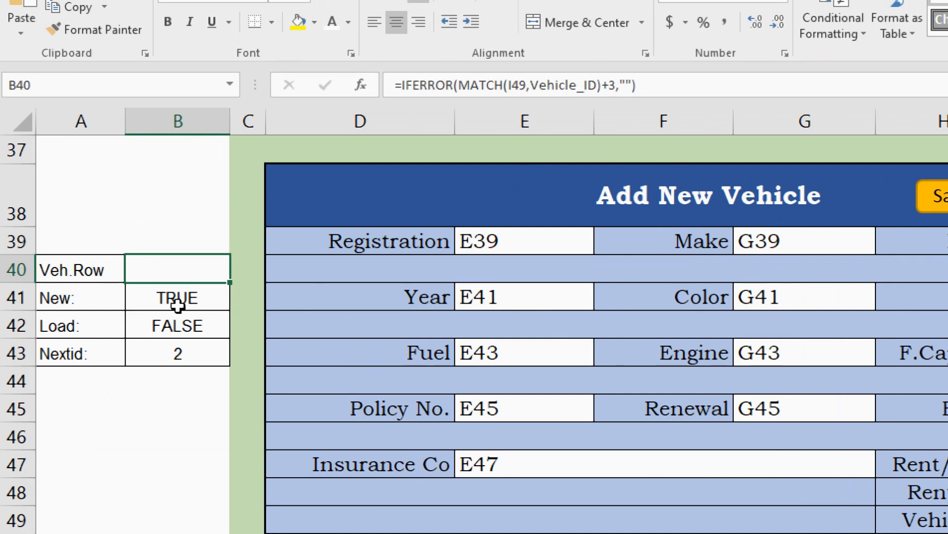
Inspect the vehicle form's New and Load flags in B41:B42 and the Nextid formula in B43
{"action": "left_click_drag", "start_coordinate": [178, 299], "coordinate": [179, 324]}
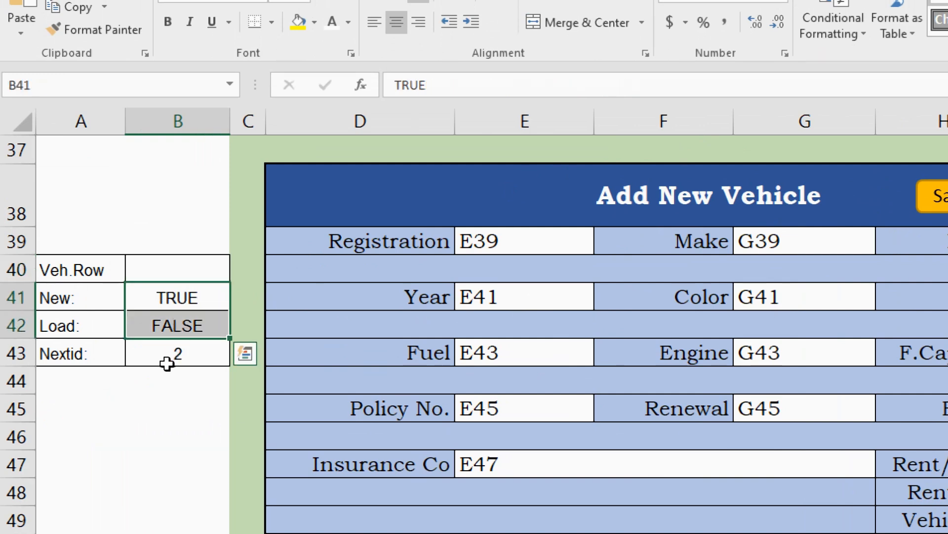
{"action": "left_click", "coordinate": [166, 360]}
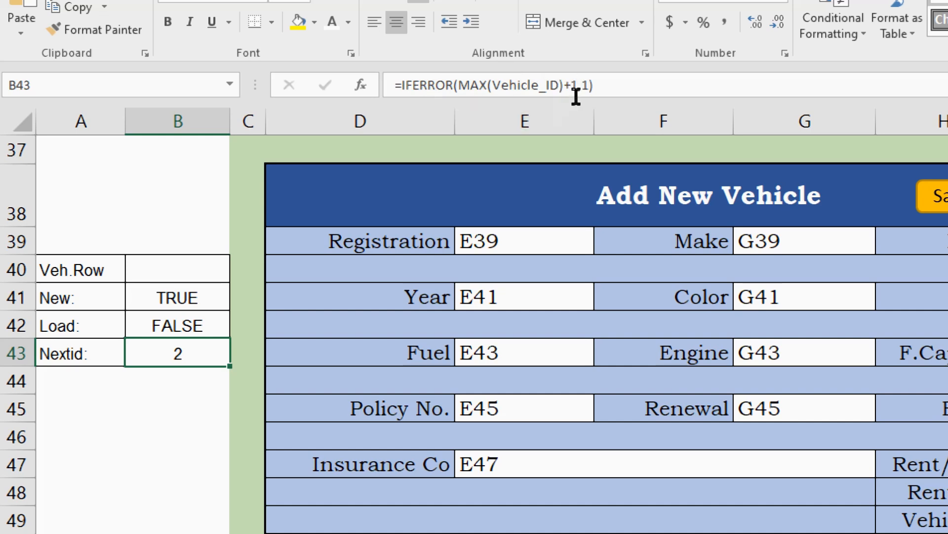
{"action": "left_click", "coordinate": [116, 414]}
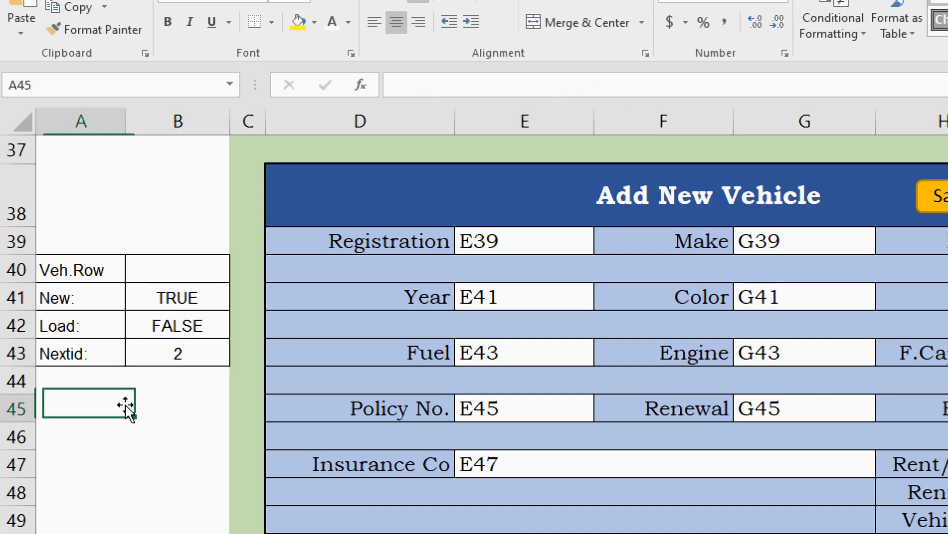
{"action": "left_click", "coordinate": [201, 358]}
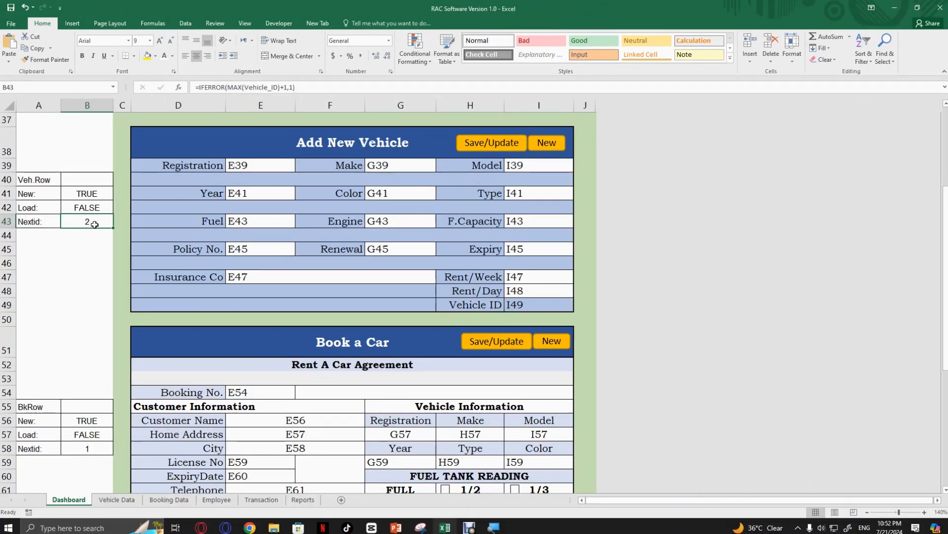
On the Vehicle Data sheet, move the vehicle form picture about two columns right and slightly up, and clear the Vehicle ID in A4
{"action": "key", "text": "ctrl+Page_Down"}
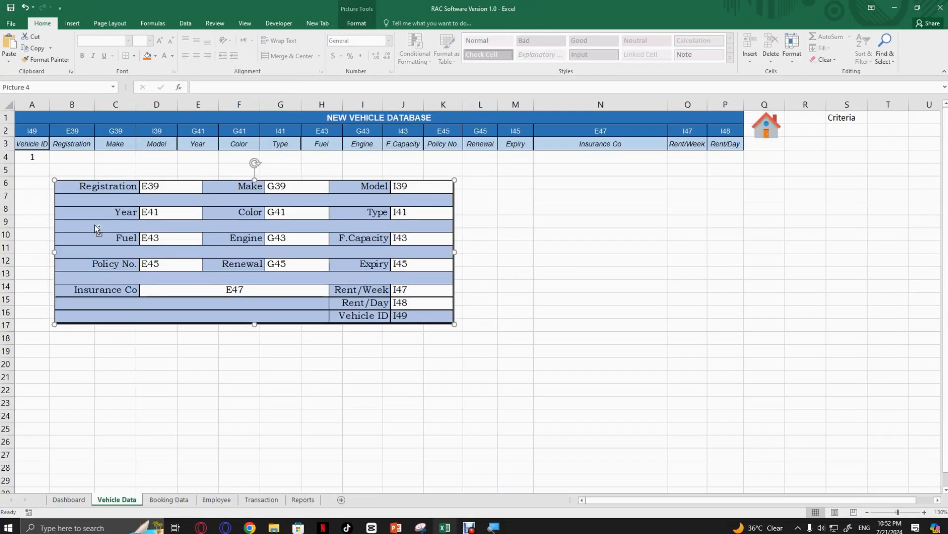
{"action": "left_click", "coordinate": [30, 160]}
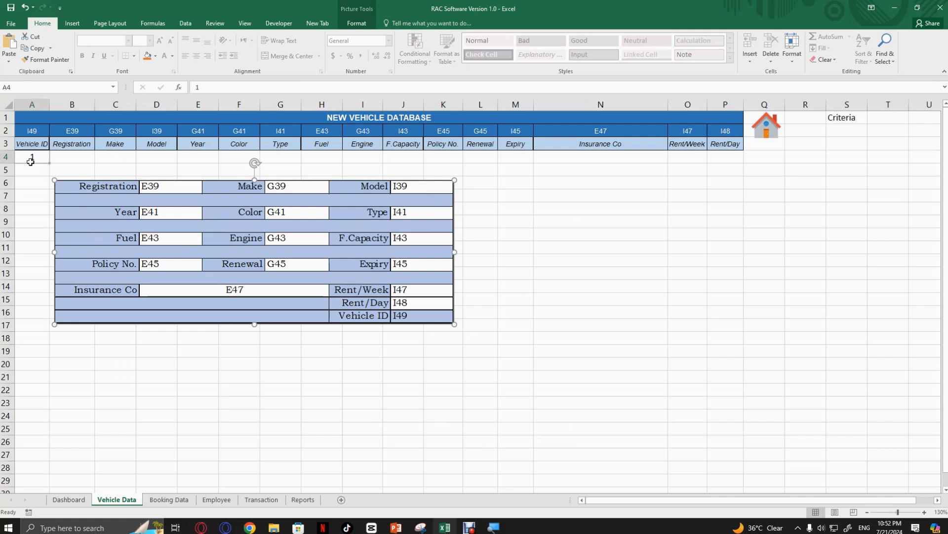
{"action": "left_click_drag", "start_coordinate": [93, 206], "coordinate": [169, 198]}
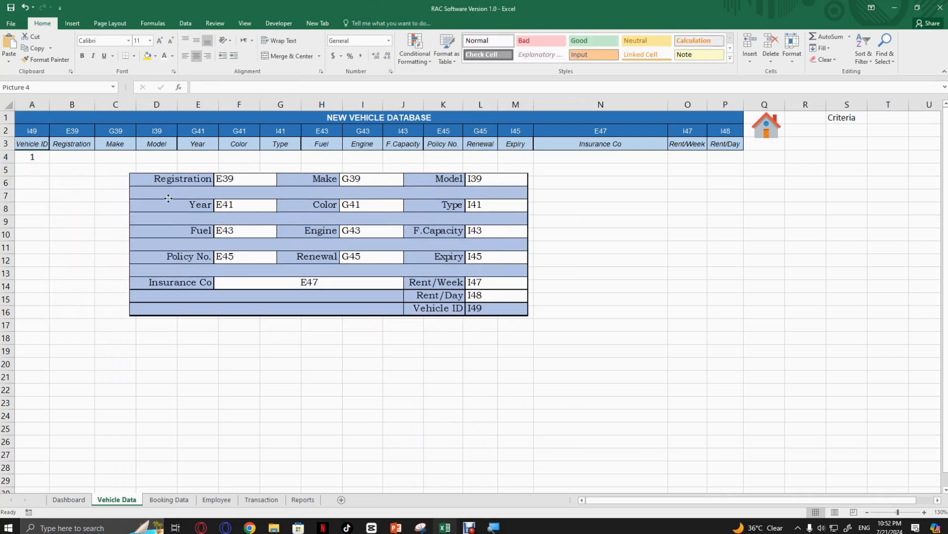
{"action": "left_click", "coordinate": [34, 160]}
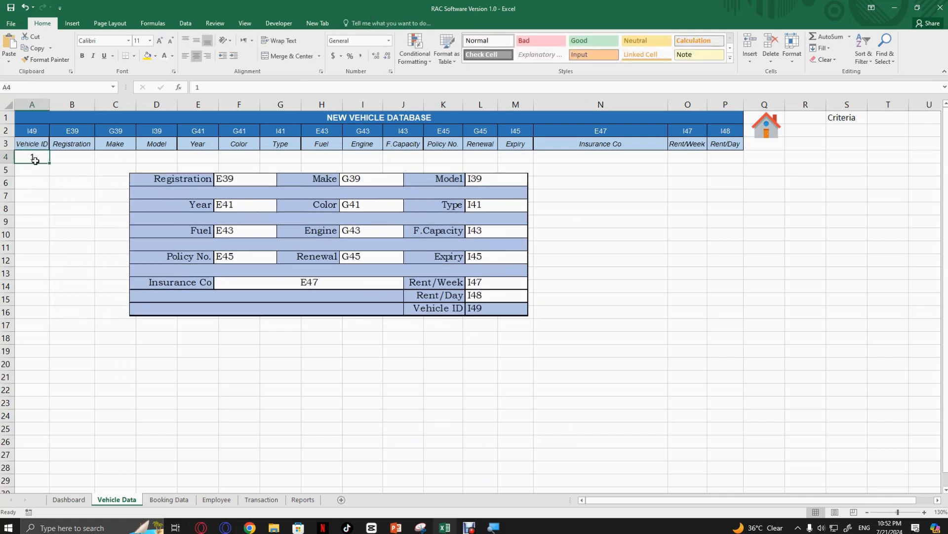
Check the vehicle Nextid on the Dashboard and compare it with the helper cells beside the booking, employee and expense forms
{"action": "left_click", "coordinate": [69, 500]}
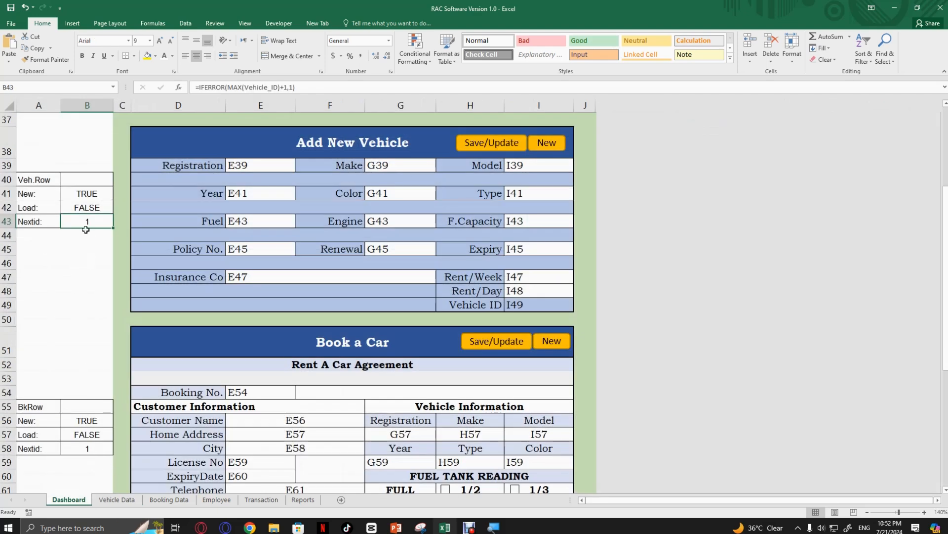
{"action": "scroll", "coordinate": [85, 396], "scroll_direction": "down", "scroll_amount": 7}
{"action": "scroll", "coordinate": [63, 422], "scroll_direction": "down", "scroll_amount": 9}
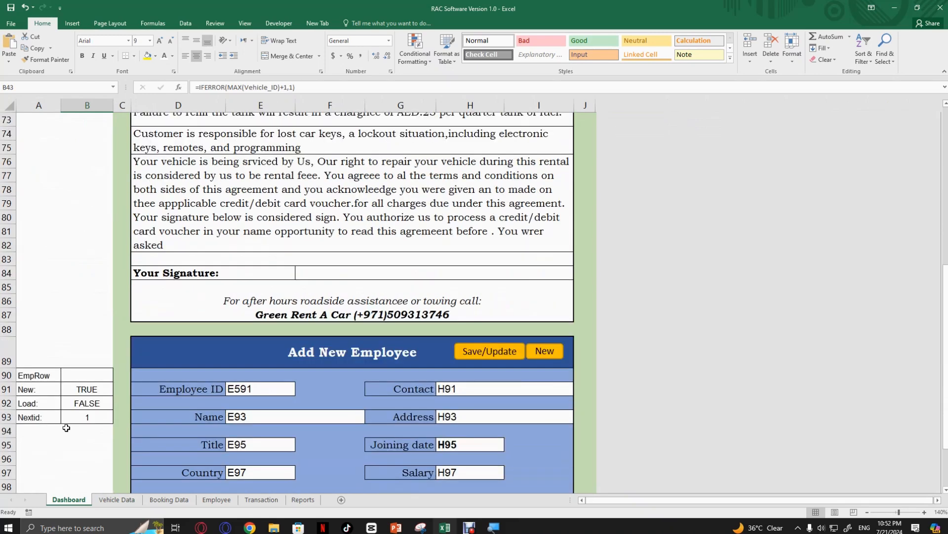
{"action": "scroll", "coordinate": [68, 428], "scroll_direction": "down", "scroll_amount": 2}
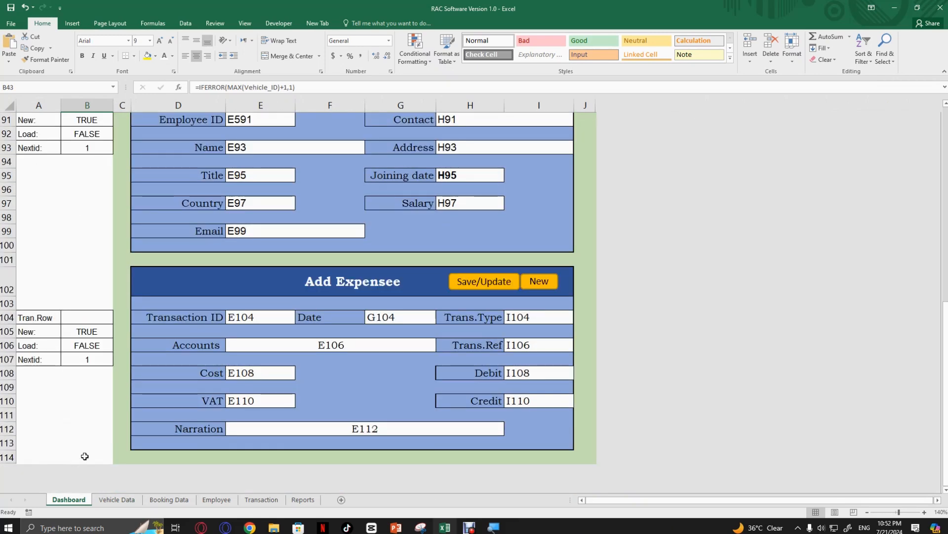
{"action": "scroll", "coordinate": [72, 436], "scroll_direction": "up", "scroll_amount": 17}
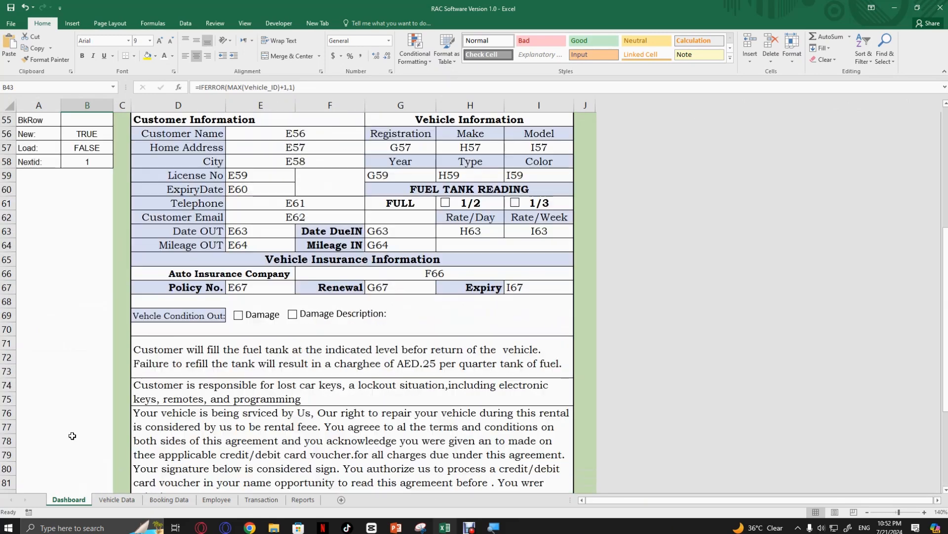
Return to the Add New Vehicle form on the Dashboard and inspect the Veh.Row formula in B40
{"action": "scroll", "coordinate": [73, 434], "scroll_direction": "up", "scroll_amount": 13}
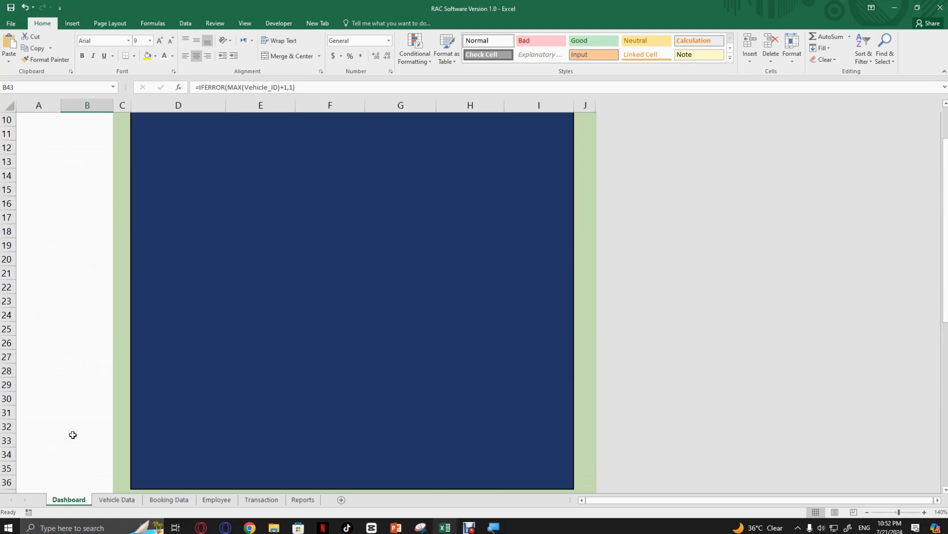
{"action": "scroll", "coordinate": [74, 434], "scroll_direction": "down", "scroll_amount": 10}
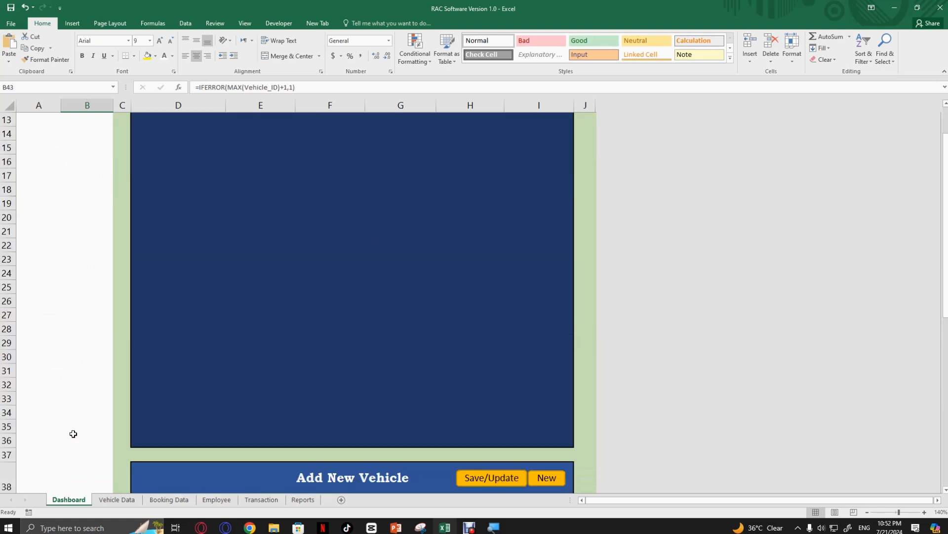
{"action": "left_click", "coordinate": [84, 266]}
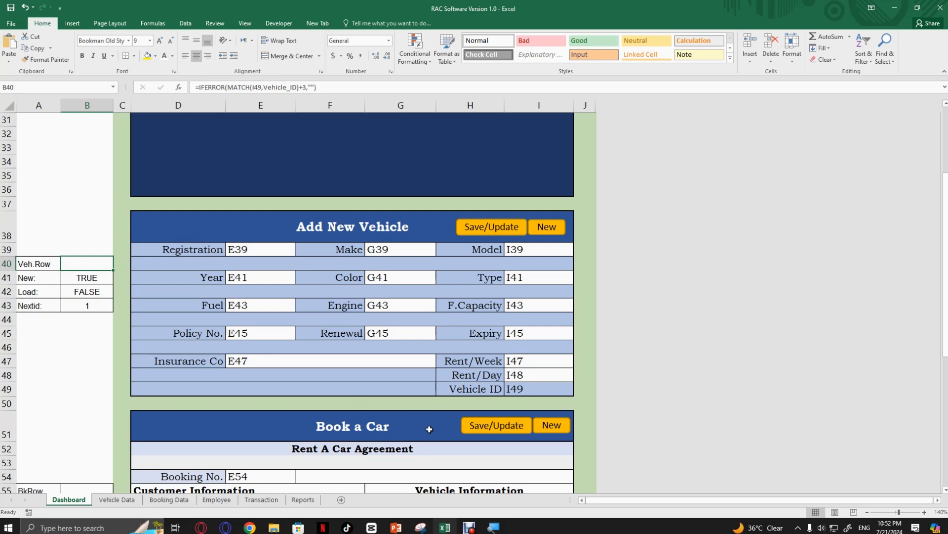
On the Vehicle Data sheet, enter Vehicle ID 1 and registration 62123 in row 4, and centre the registration
{"action": "key", "text": "ctrl+Page_Down"}
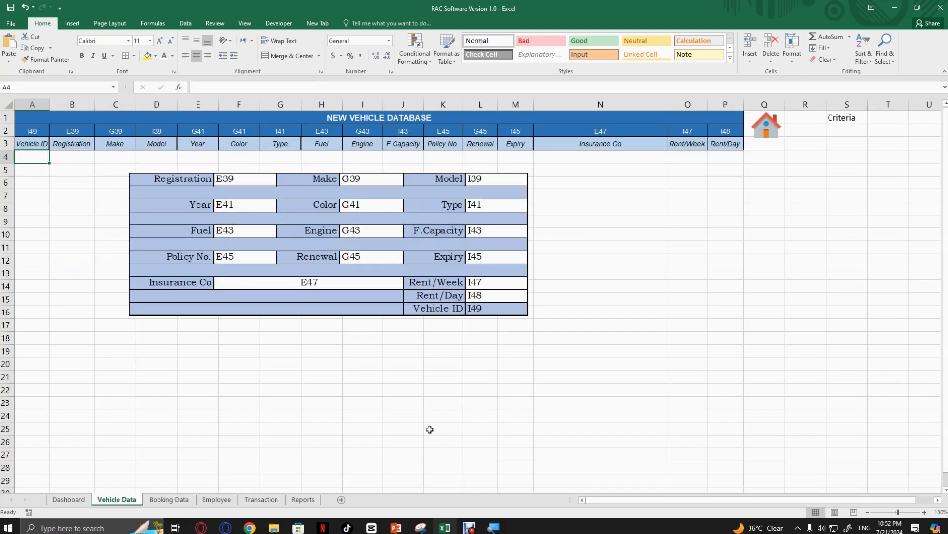
{"action": "type", "text": "1"}
{"action": "key", "text": "Tab"}
{"action": "type", "text": "62"}
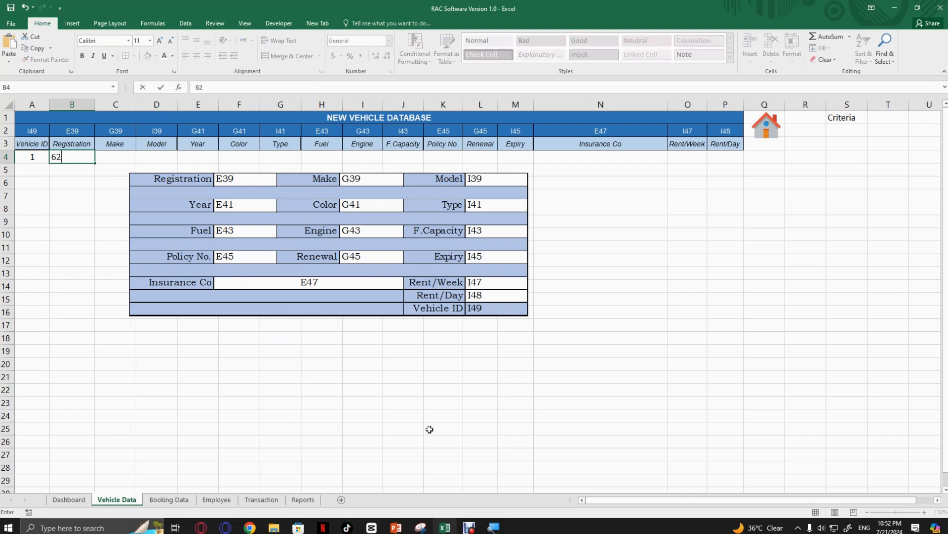
{"action": "type", "text": "123"}
{"action": "key", "text": "Return"}
{"action": "key", "text": "Up"}
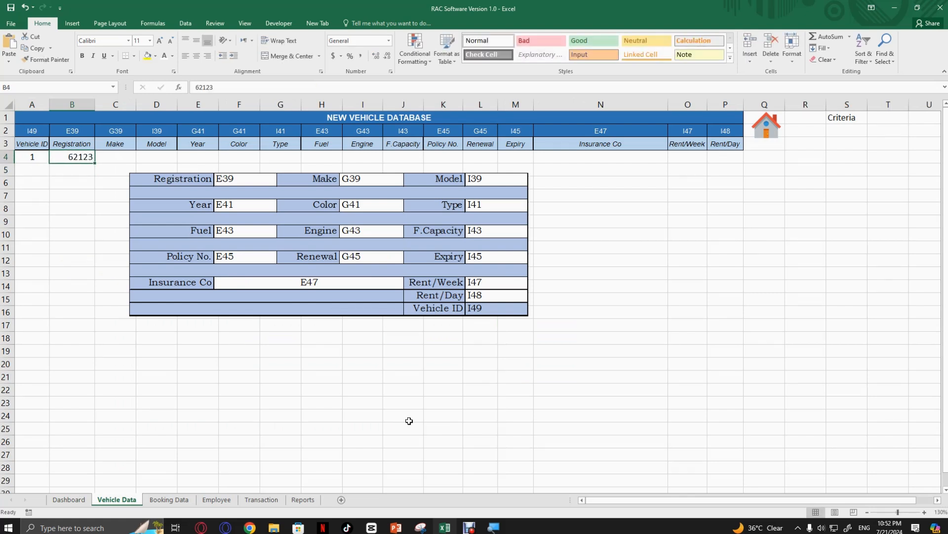
{"action": "left_click", "coordinate": [196, 56]}
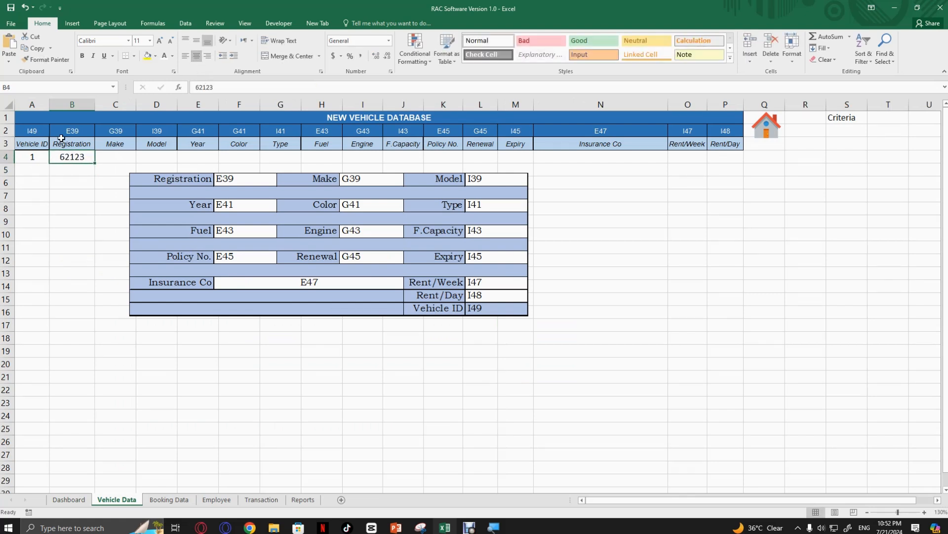
Check the vehicle form's Nextid in B43 on the Dashboard against the Vehicle ID in the database's first record
{"action": "left_click", "coordinate": [33, 159]}
{"action": "key", "text": "ctrl+Page_Up"}
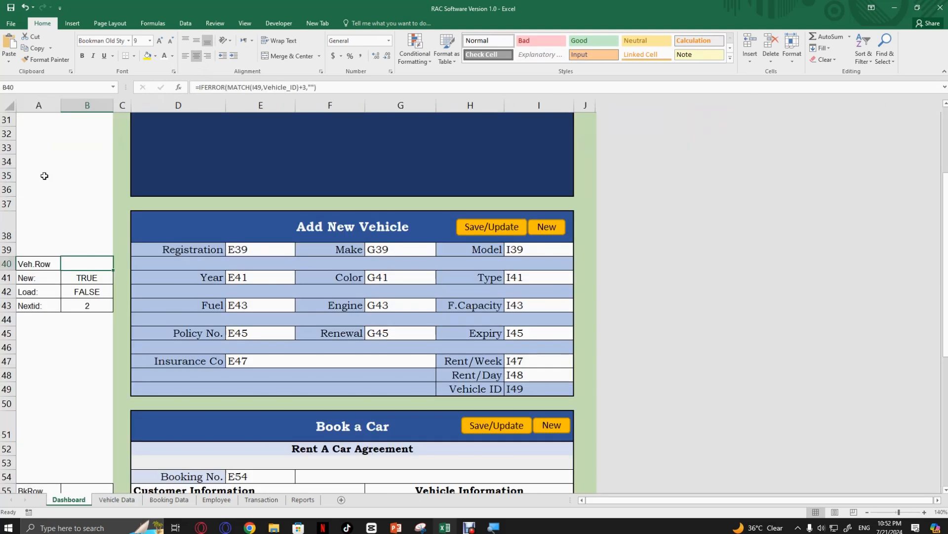
{"action": "left_click", "coordinate": [87, 308]}
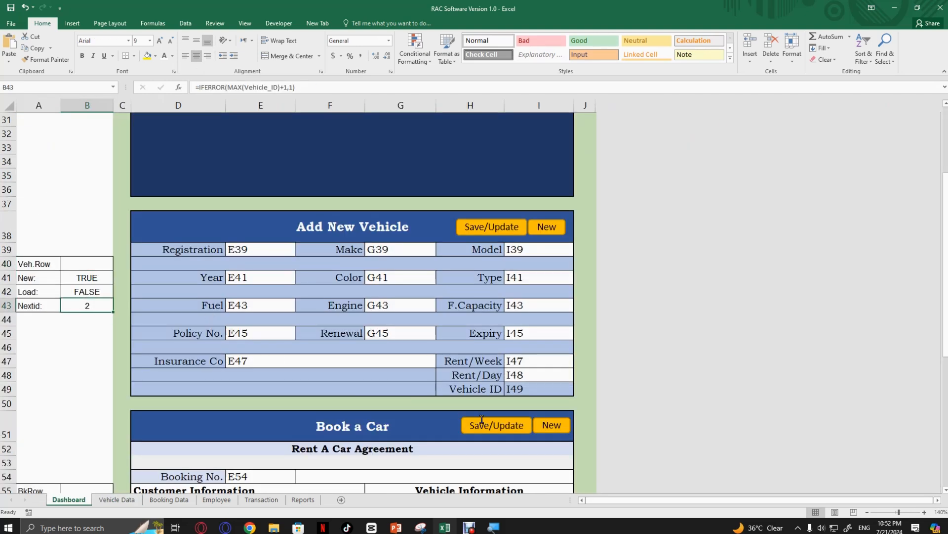
Set the Vehicle ID in I49 of the Add New Vehicle form to 1 and check Veh.Row in B40
{"action": "left_click", "coordinate": [524, 391]}
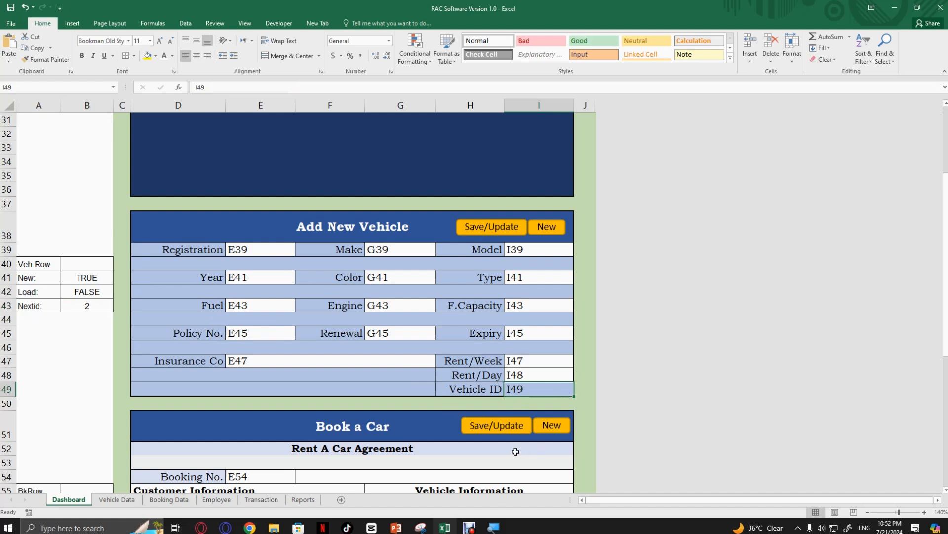
{"action": "type", "text": "1"}
{"action": "key", "text": "Return"}
{"action": "left_click", "coordinate": [84, 266]}
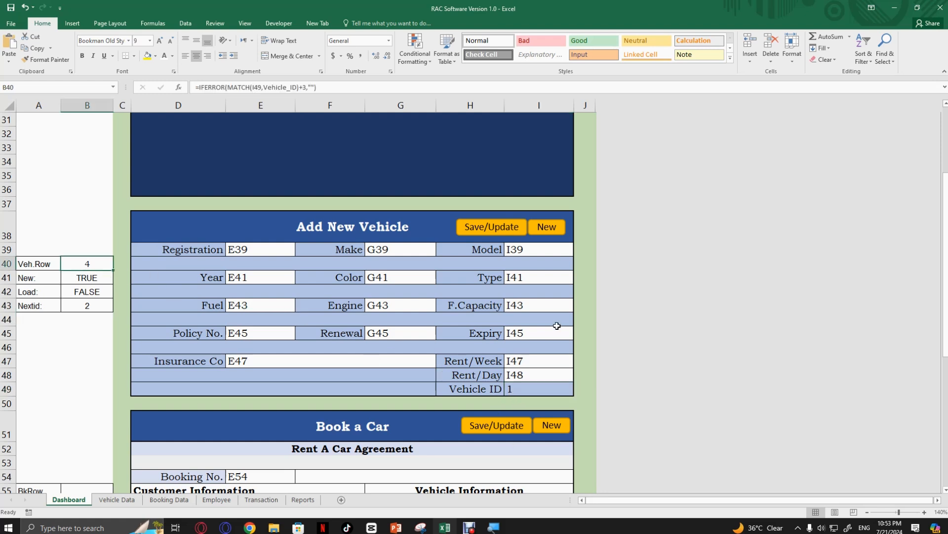
On the Vehicle Data sheet, highlight the three heading rows and examine which row holds the first vehicle record
{"action": "key", "text": "ctrl+Page_Down"}
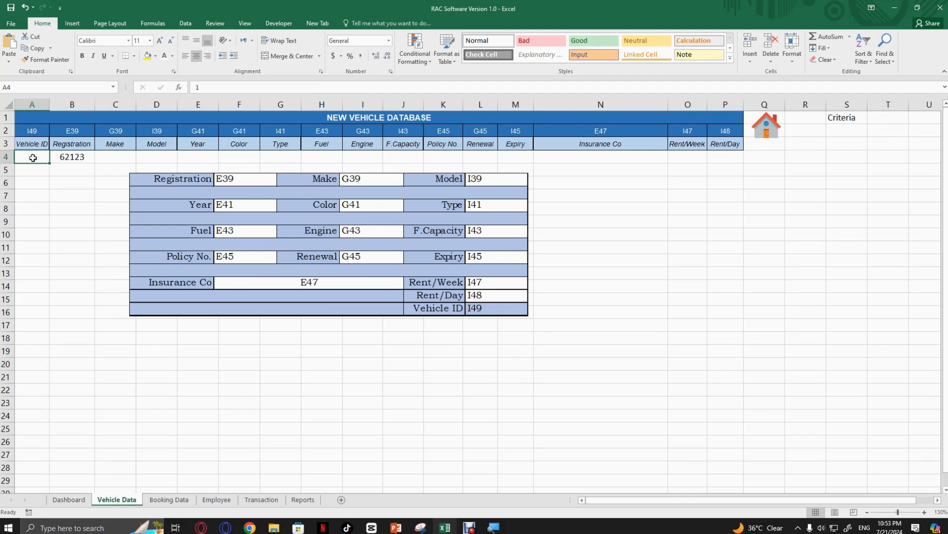
{"action": "left_click", "coordinate": [29, 142]}
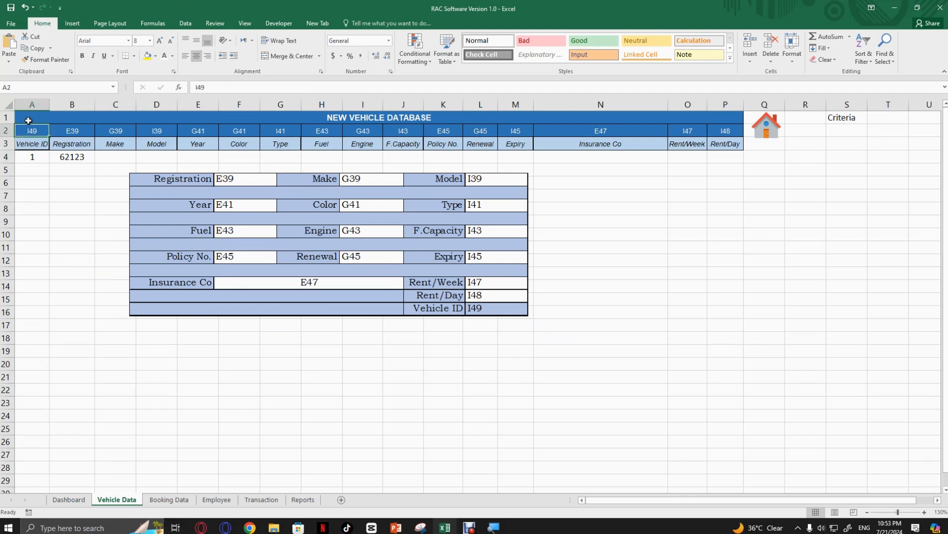
{"action": "left_click", "coordinate": [28, 122]}
{"action": "left_click_drag", "start_coordinate": [28, 121], "coordinate": [22, 146]}
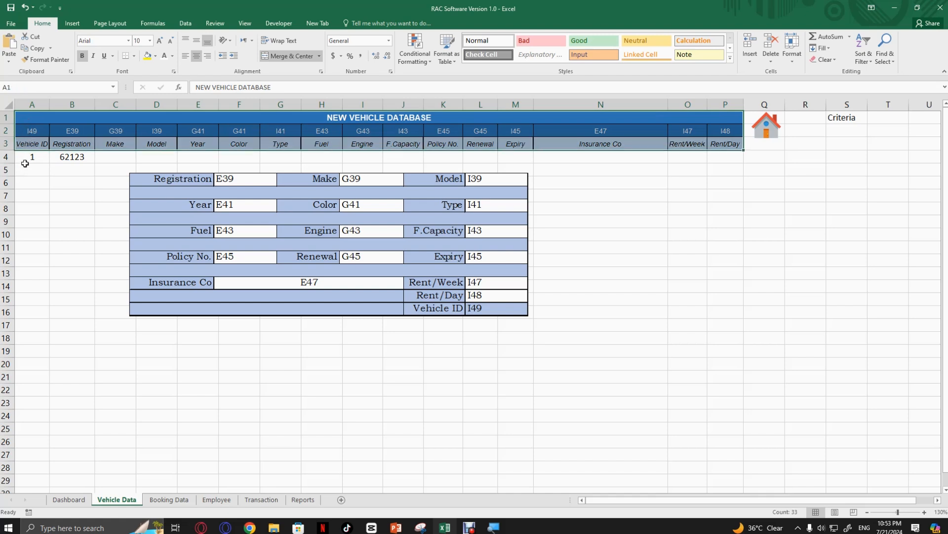
{"action": "left_click", "coordinate": [26, 161]}
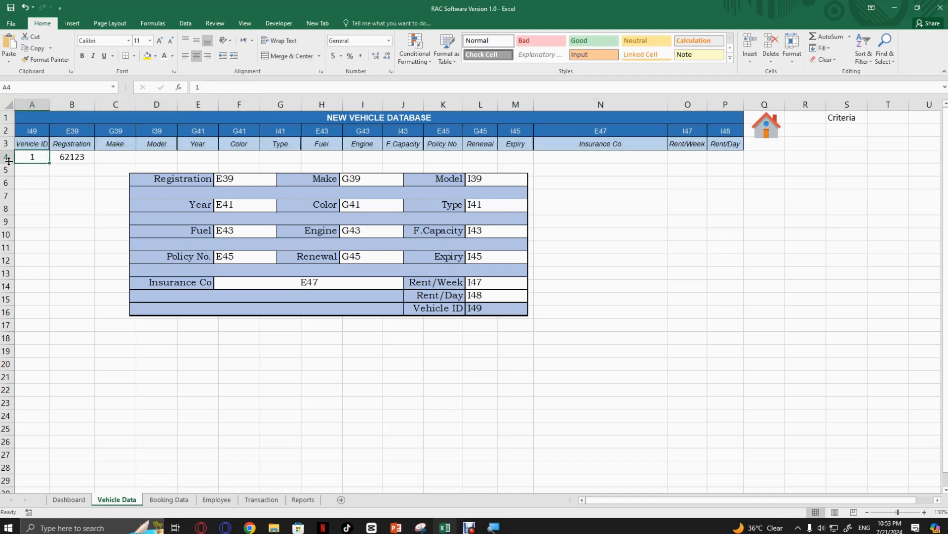
Compare the Nextid formula in B43 with the Veh.Row formula in B40 on the Dashboard, leaving both cells as they are
{"action": "left_click", "coordinate": [69, 500]}
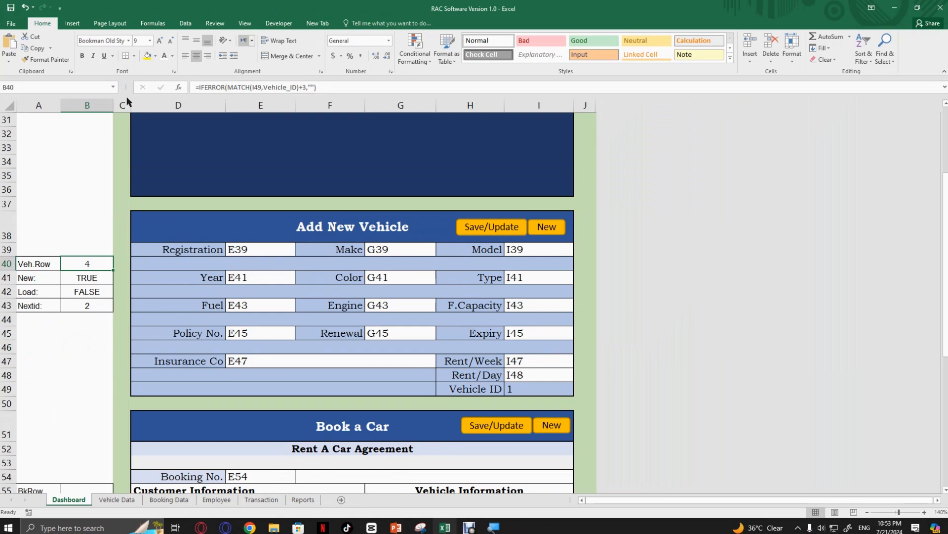
{"action": "left_click", "coordinate": [73, 307]}
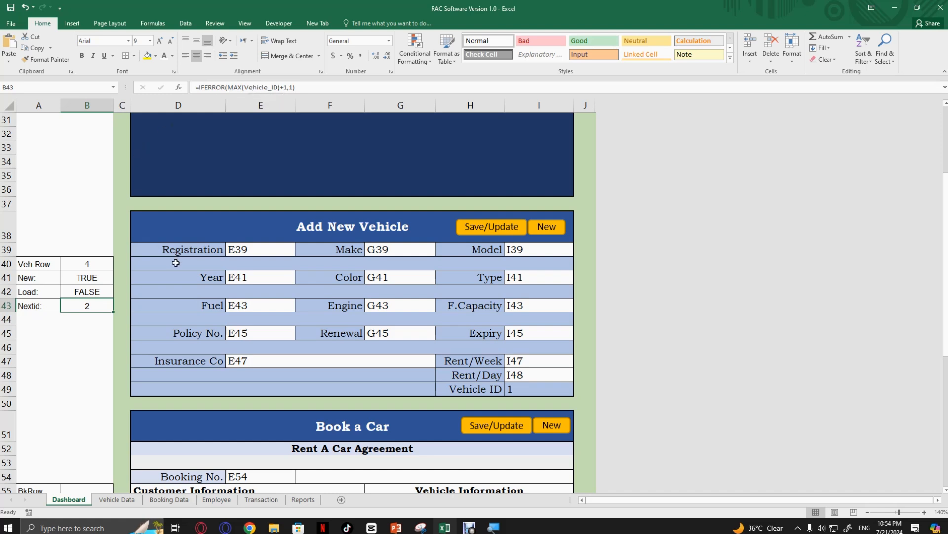
{"action": "left_click", "coordinate": [67, 263]}
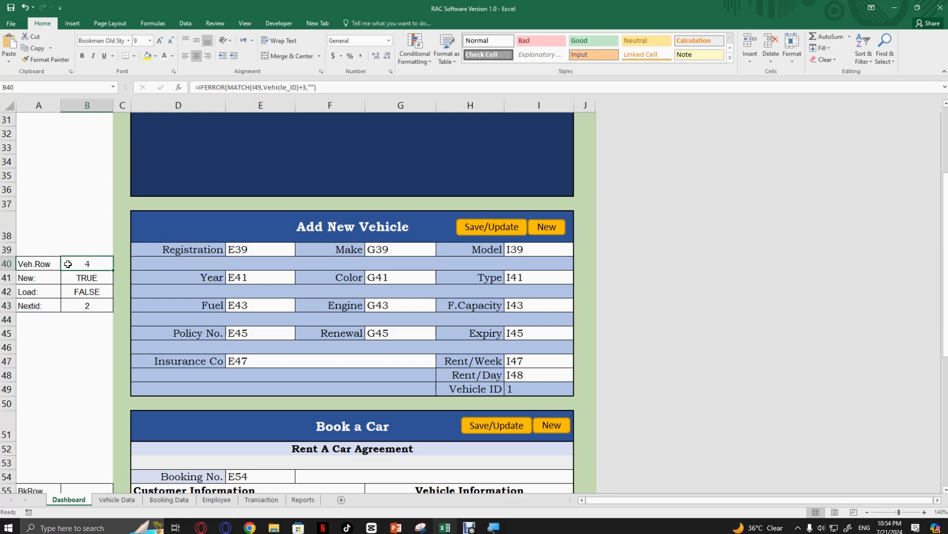
{"action": "left_click", "coordinate": [74, 307]}
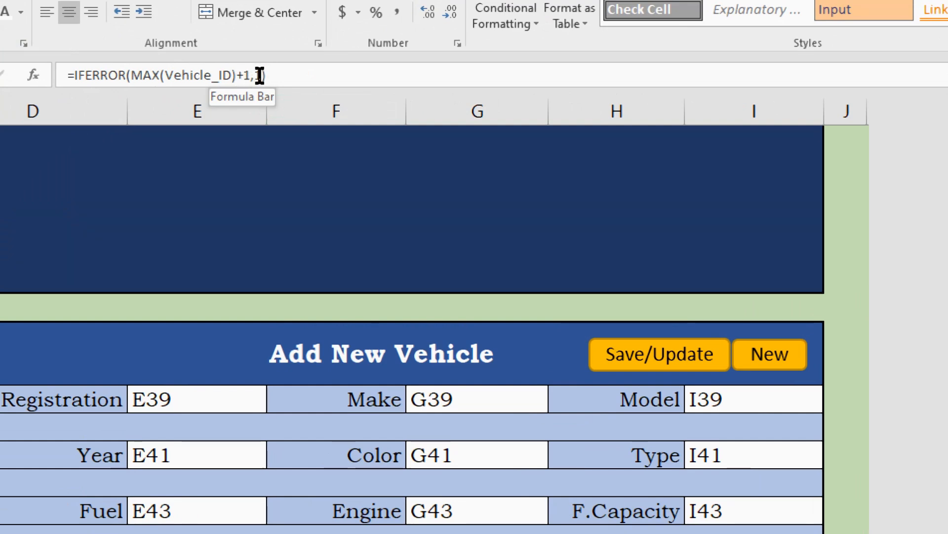
{"action": "key", "text": "ctrl+minus"}
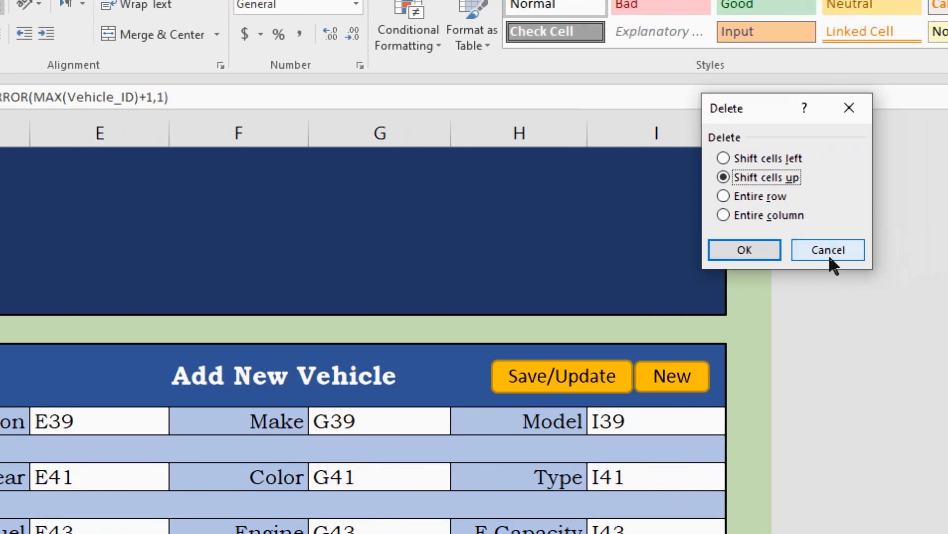
{"action": "left_click", "coordinate": [941, 250]}
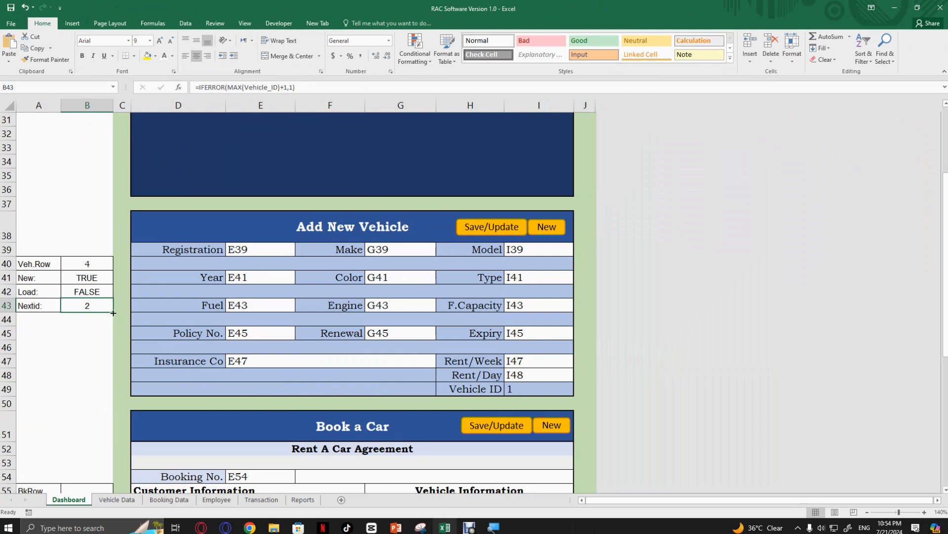
{"action": "left_click", "coordinate": [85, 265]}
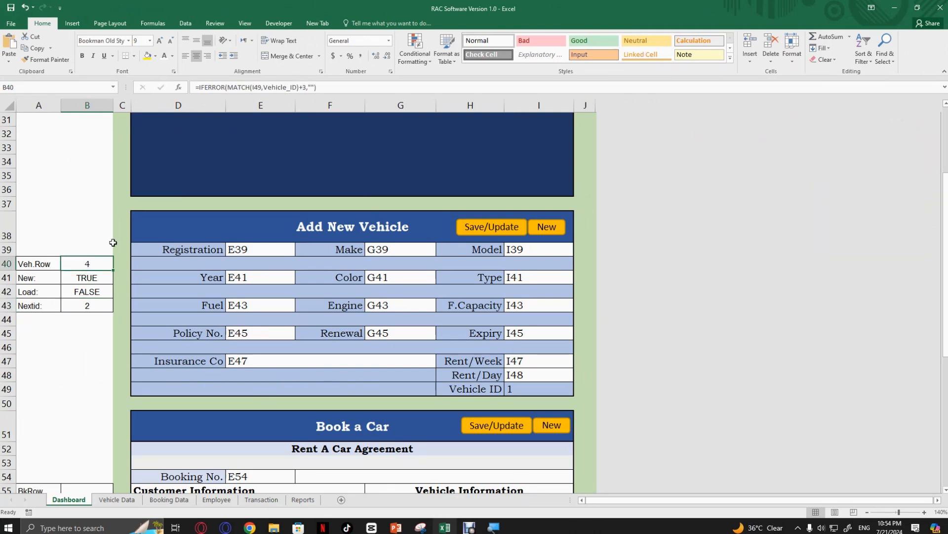
Inspect the row-lookup formulas for the booking, employee and expense forms in B55, B90 and B104
{"action": "scroll", "coordinate": [121, 317], "scroll_direction": "down", "scroll_amount": 5}
{"action": "left_click", "coordinate": [88, 267]}
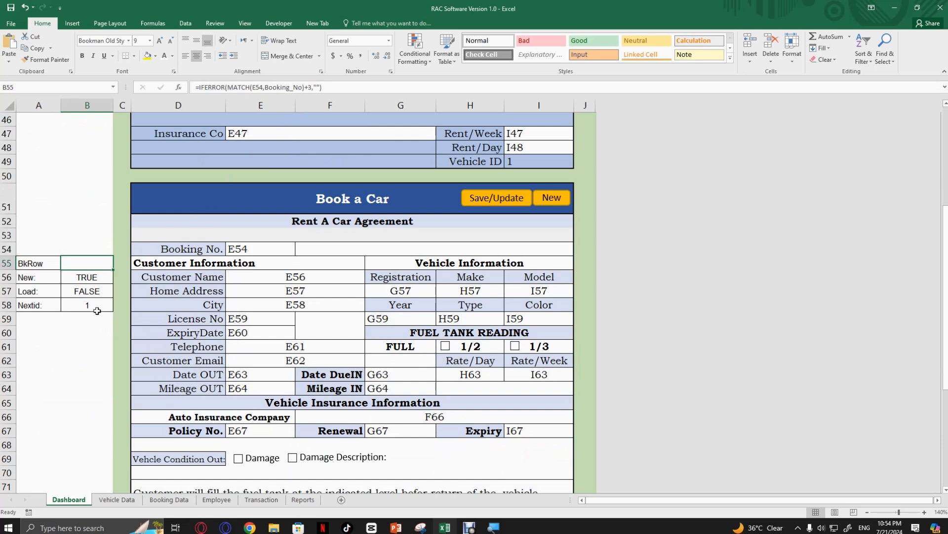
{"action": "scroll", "coordinate": [87, 329], "scroll_direction": "down", "scroll_amount": 8}
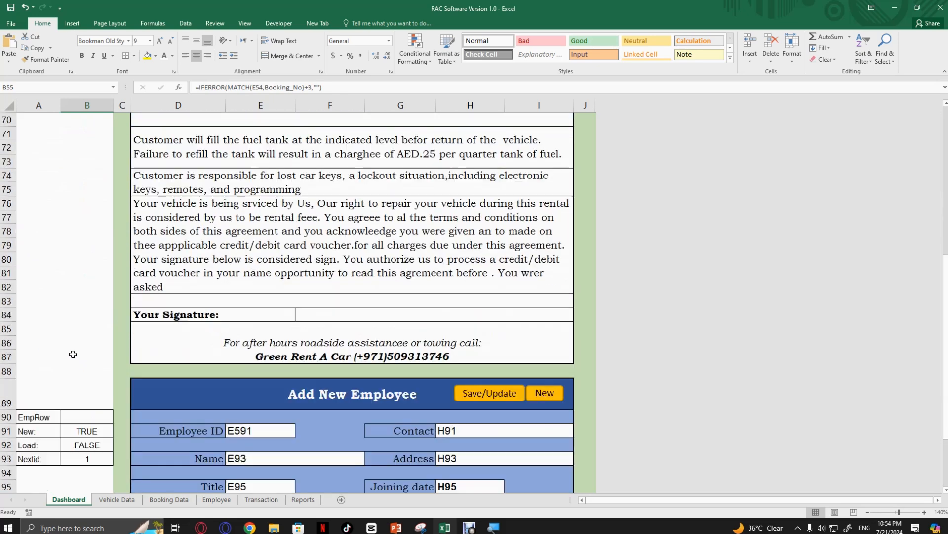
{"action": "scroll", "coordinate": [72, 354], "scroll_direction": "down", "scroll_amount": 2}
{"action": "left_click", "coordinate": [82, 334]}
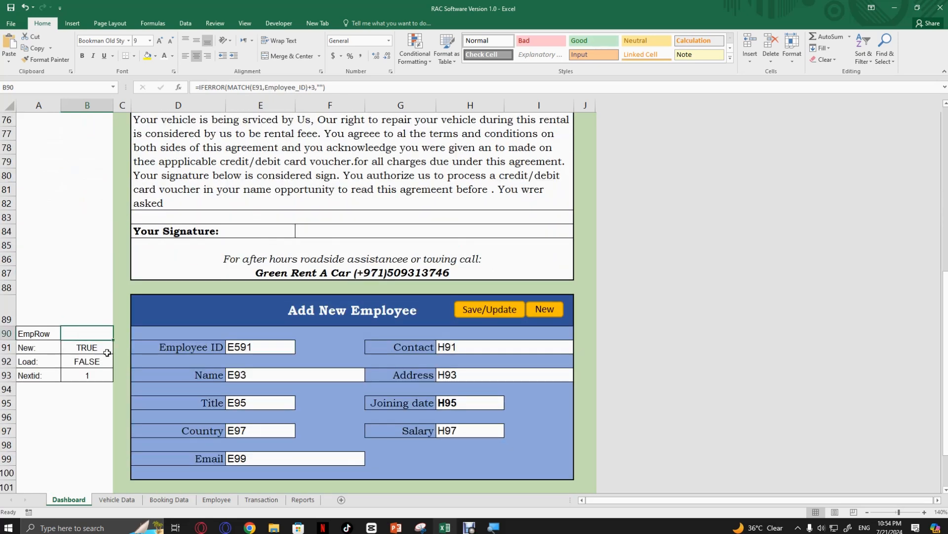
{"action": "scroll", "coordinate": [123, 323], "scroll_direction": "down", "scroll_amount": 5}
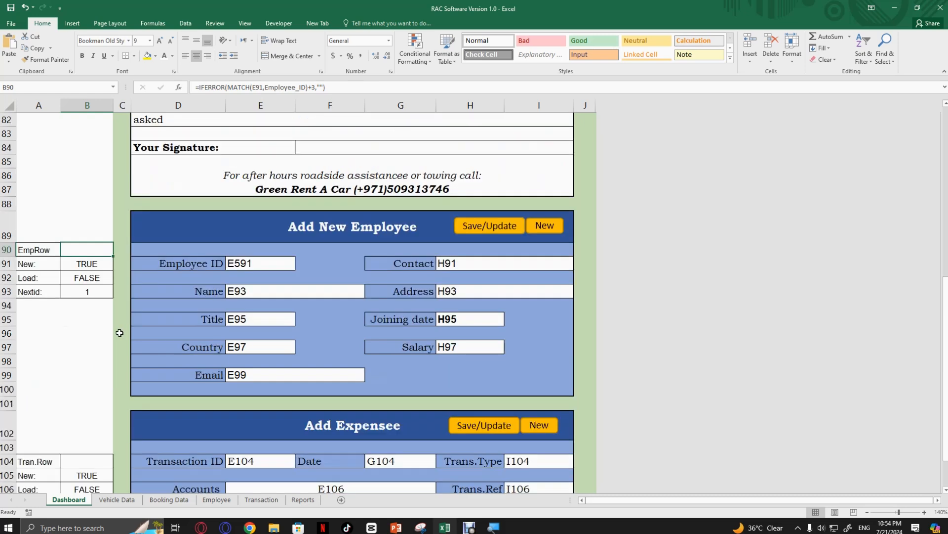
{"action": "left_click", "coordinate": [83, 317]}
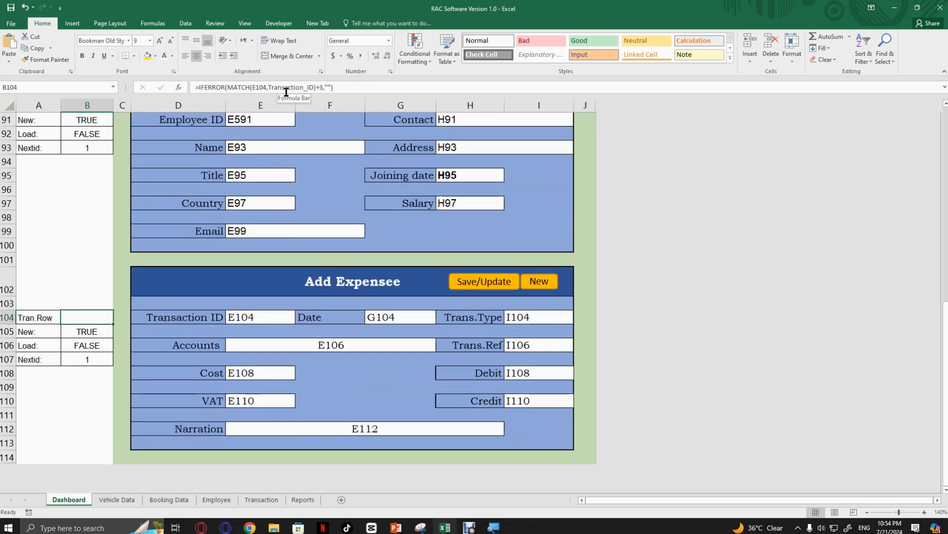
On the Vehicle Data sheet, enter Vehicle IDs 2 and 3 in A5:A6, and centre the IDs in A4:A6
{"action": "left_click", "coordinate": [119, 500]}
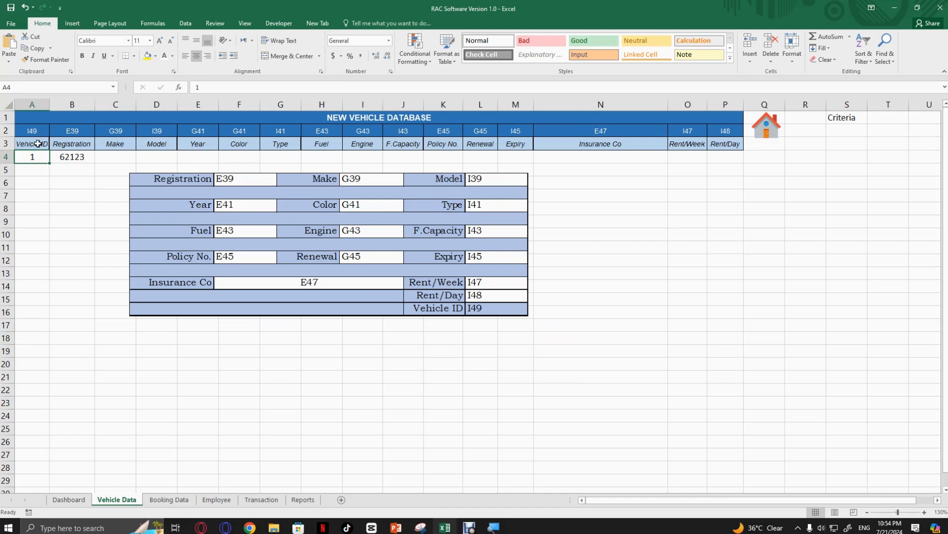
{"action": "left_click_drag", "start_coordinate": [37, 144], "coordinate": [25, 159]}
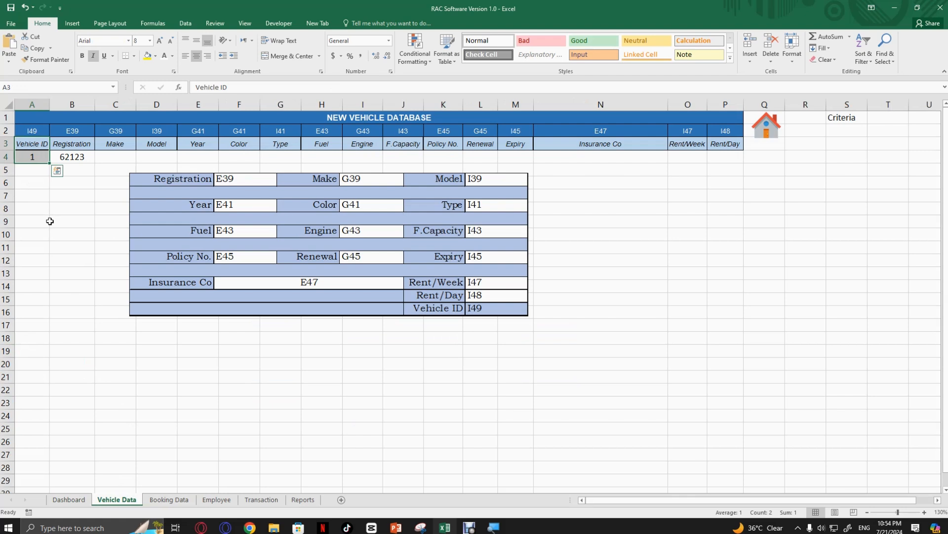
{"action": "left_click", "coordinate": [29, 168]}
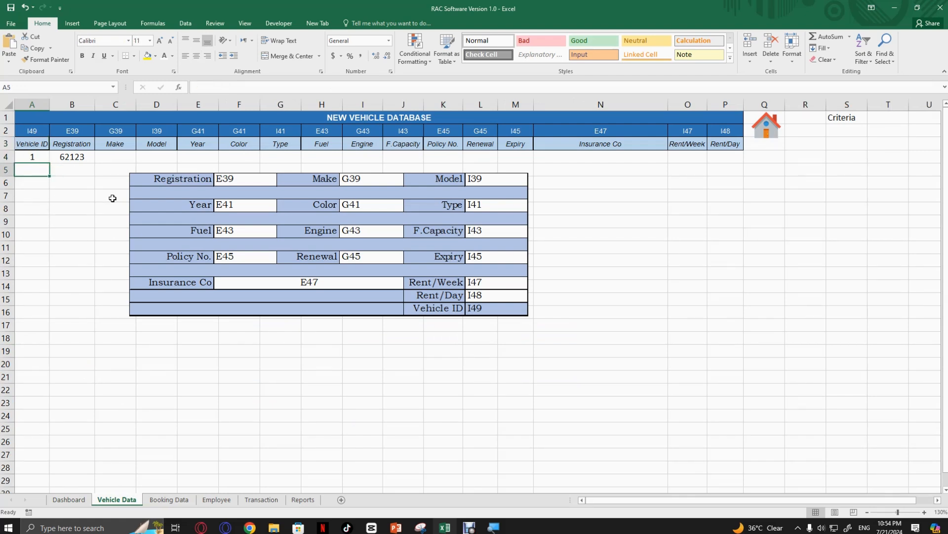
{"action": "type", "text": "2"}
{"action": "key", "text": "Return"}
{"action": "type", "text": "3"}
{"action": "key", "text": "Return"}
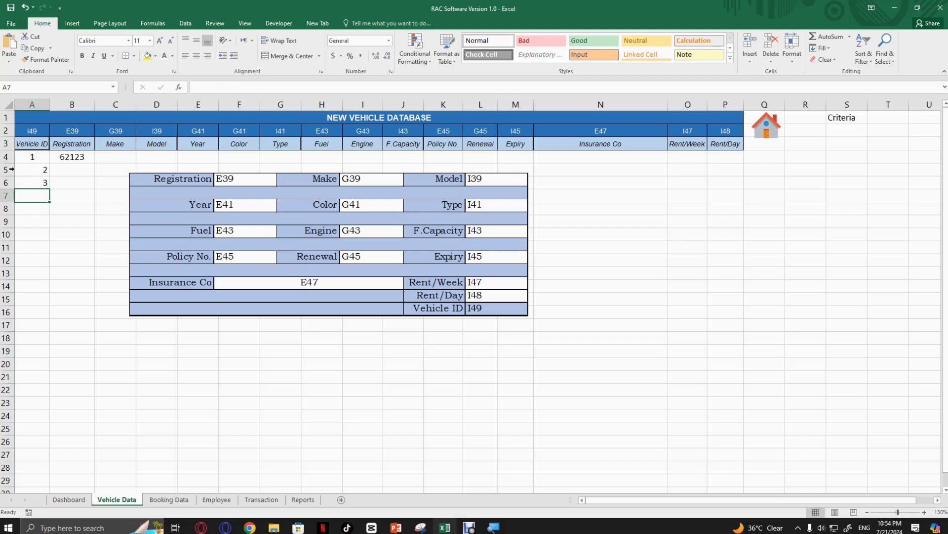
{"action": "left_click_drag", "start_coordinate": [31, 158], "coordinate": [32, 181]}
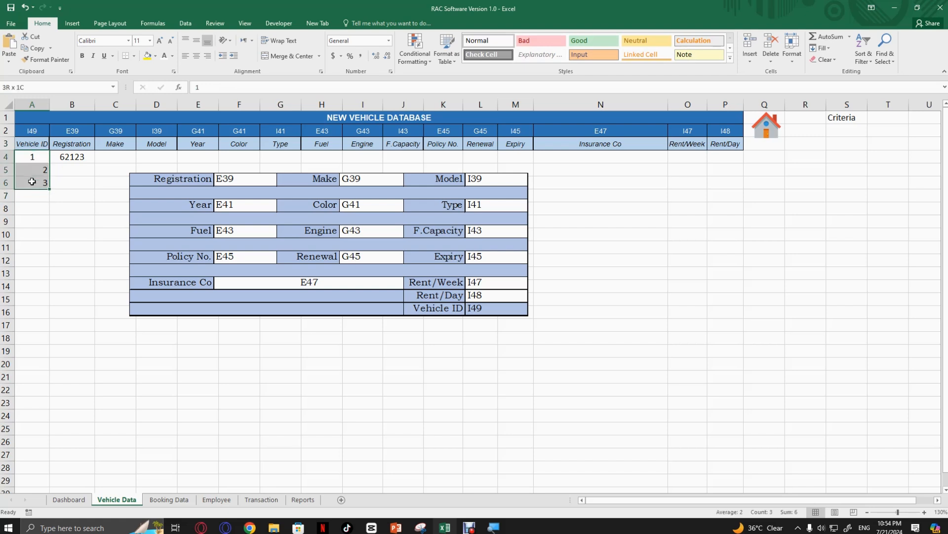
{"action": "left_click", "coordinate": [196, 55]}
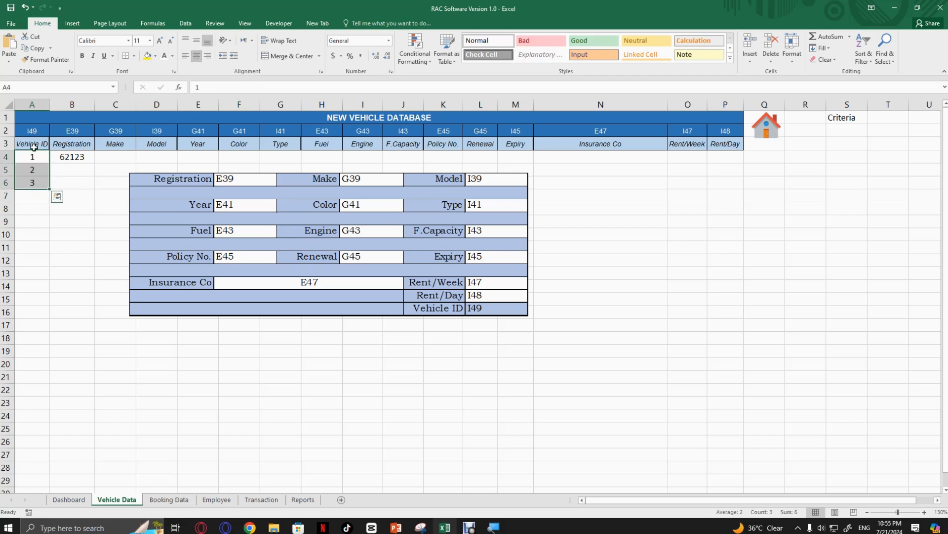
With Vehicle Data A3:A4 selected, view the blank new-name definition in the Name Manager, and leave without creating a name
{"action": "left_click_drag", "start_coordinate": [33, 147], "coordinate": [34, 153]}
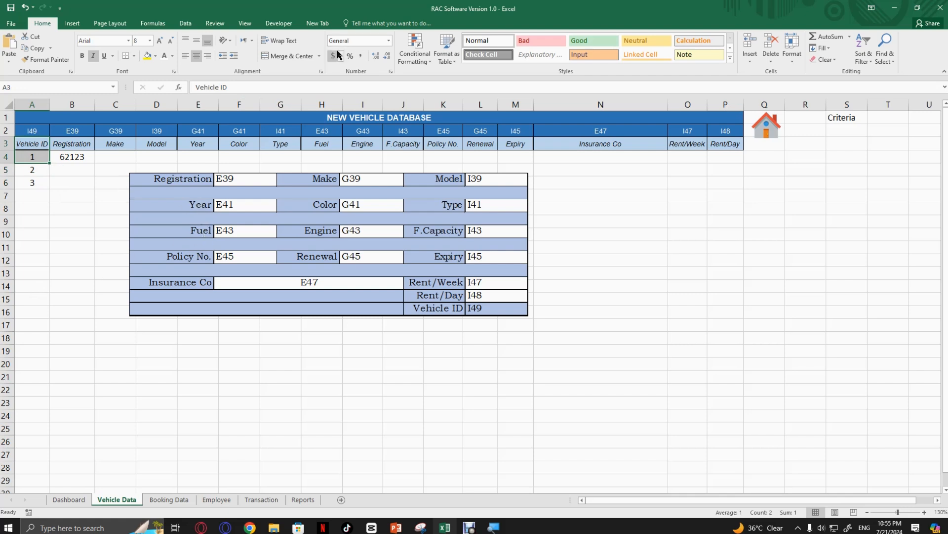
{"action": "left_click", "coordinate": [153, 23]}
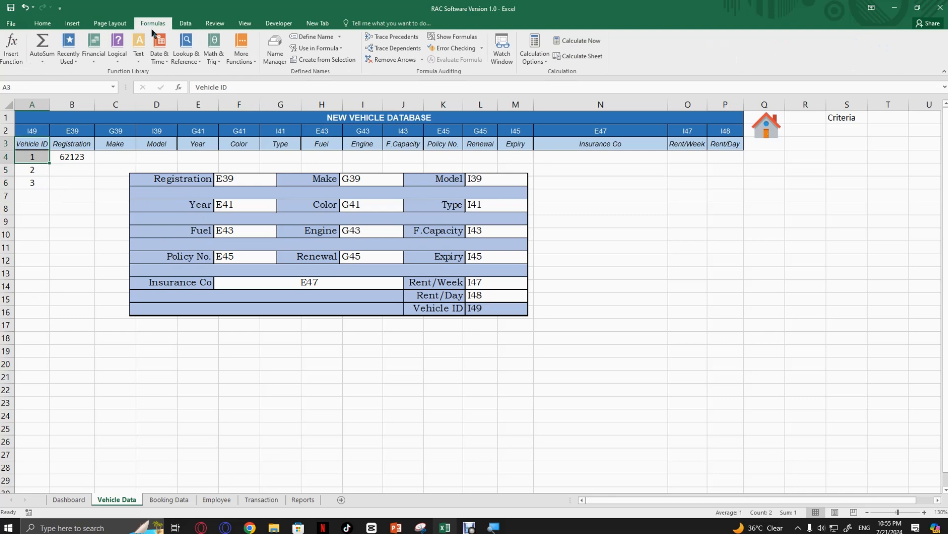
{"action": "left_click", "coordinate": [276, 52]}
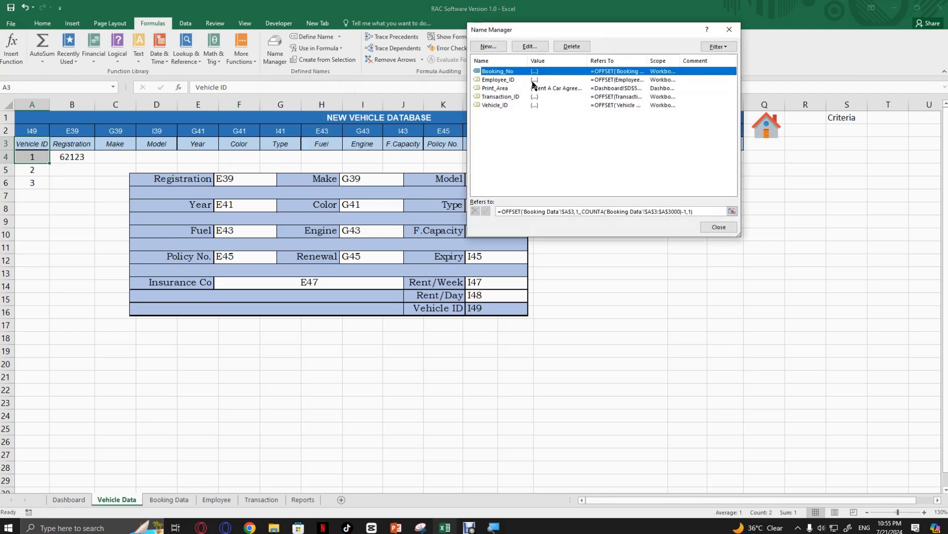
{"action": "left_click_drag", "start_coordinate": [546, 30], "coordinate": [447, 160]}
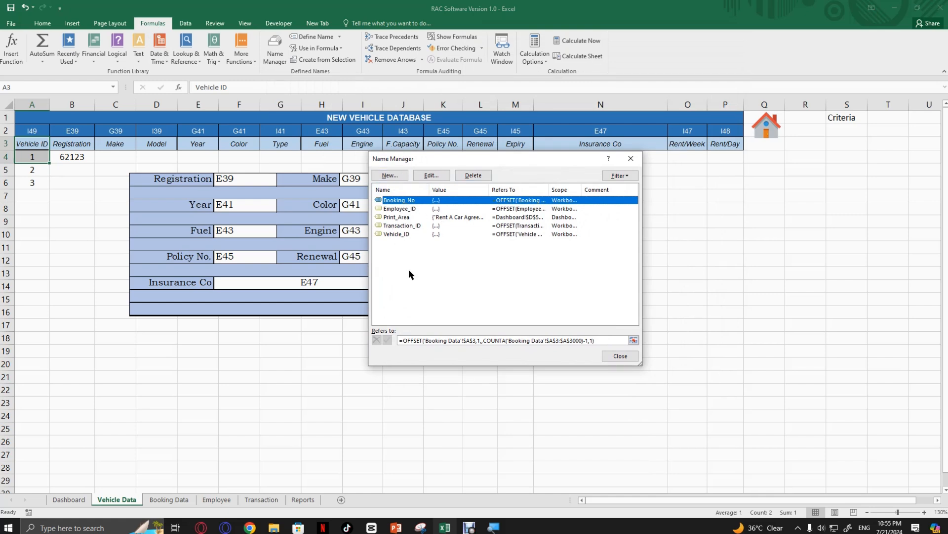
{"action": "left_click", "coordinate": [398, 177]}
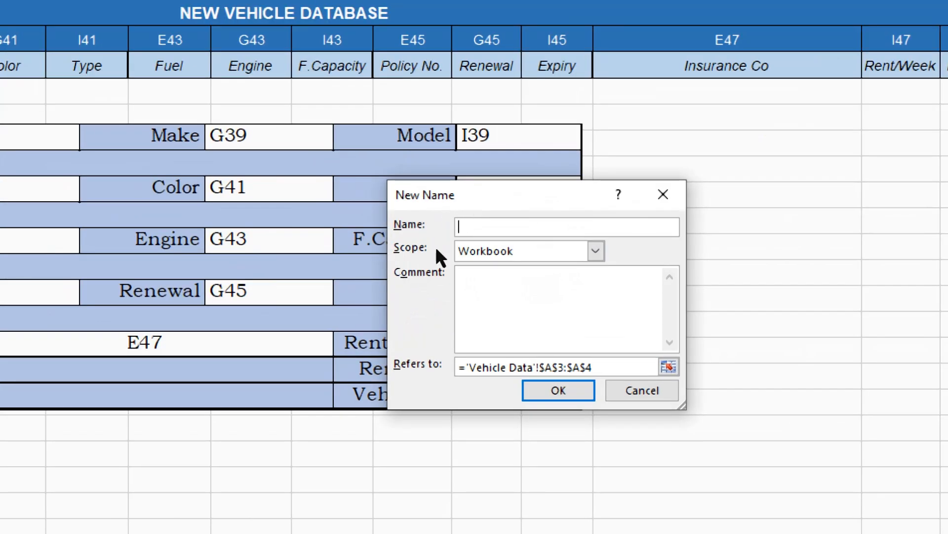
{"action": "left_click", "coordinate": [635, 393]}
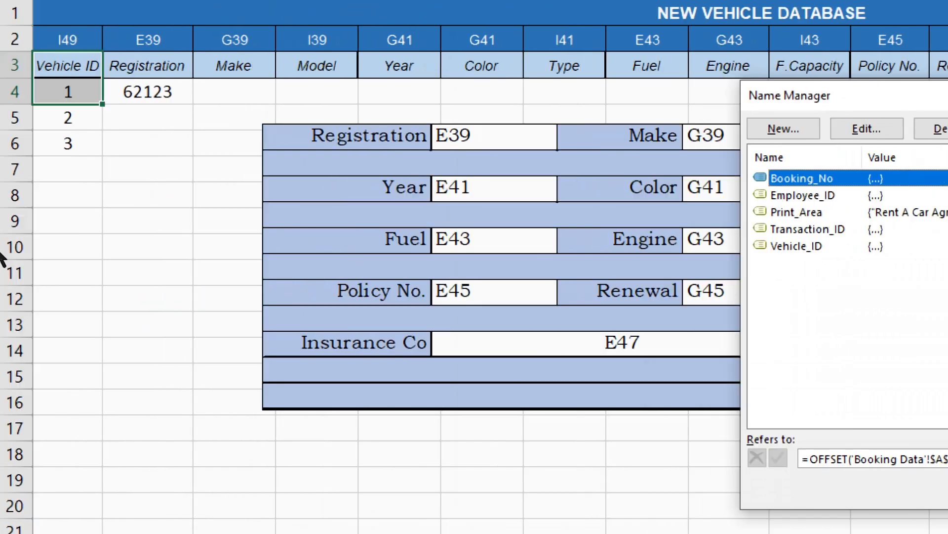
Inspect the OFFSET formula behind the Vehicle_ID name and show the Vehicle Data cells it refers to
{"action": "left_click", "coordinate": [721, 246]}
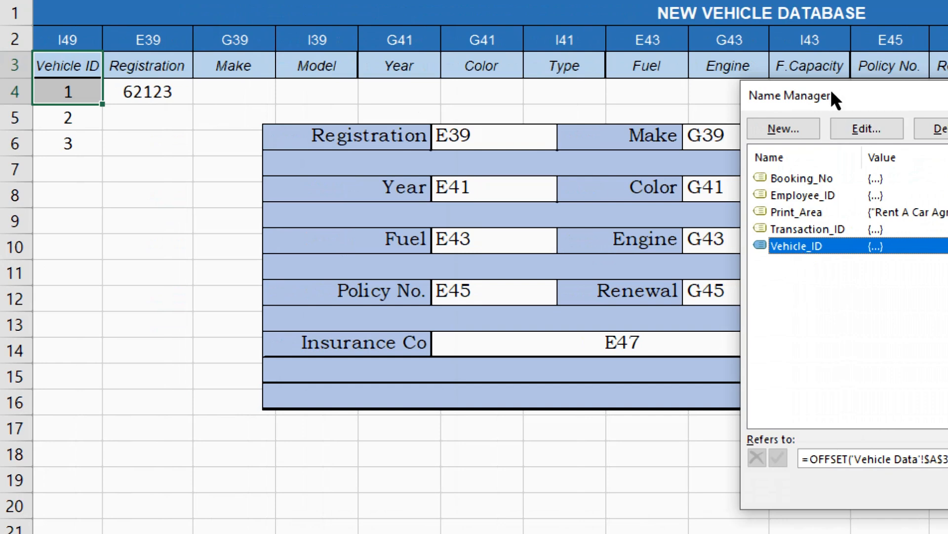
{"action": "left_click_drag", "start_coordinate": [829, 87], "coordinate": [384, 40]}
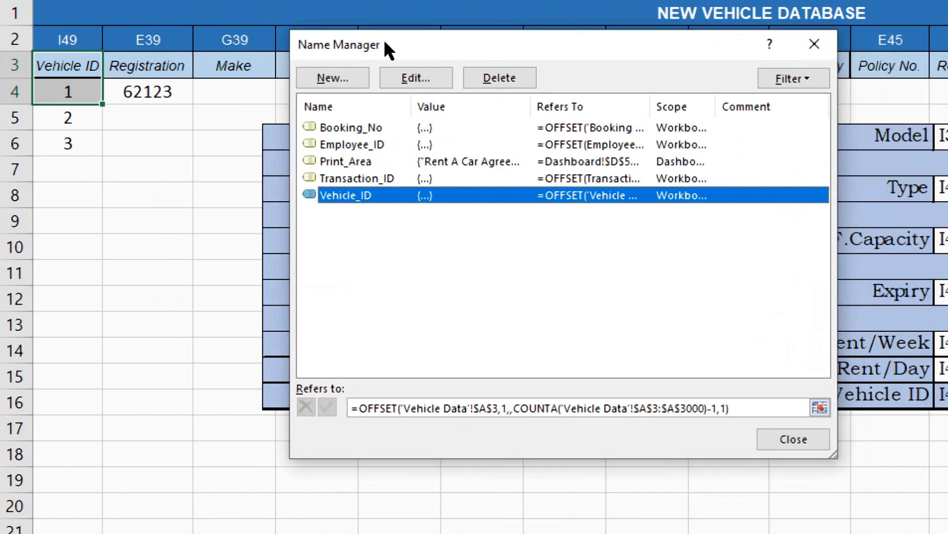
{"action": "key", "text": "Tab"}
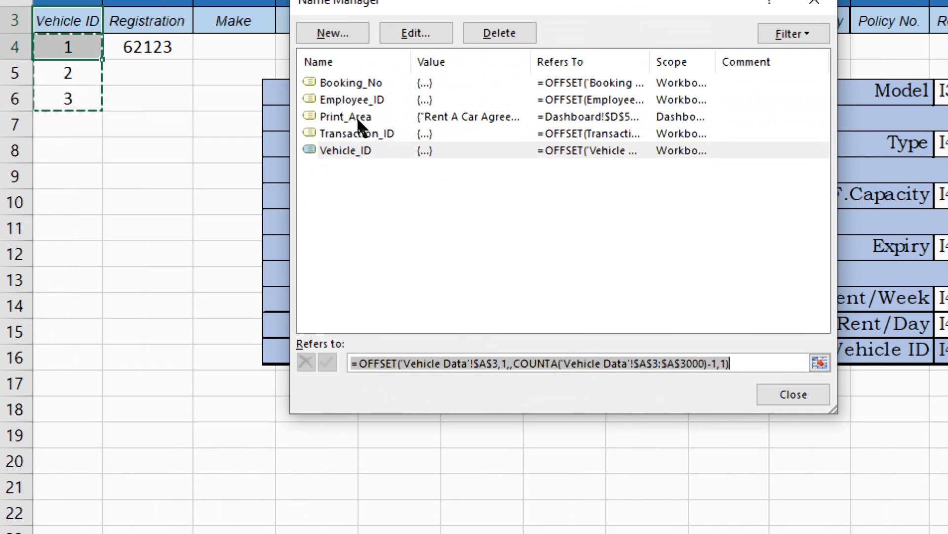
Compare the reference formulas of Booking_No, Employee_ID, Transaction_ID and Vehicle_ID, and close the Name Manager
{"action": "left_click", "coordinate": [347, 83]}
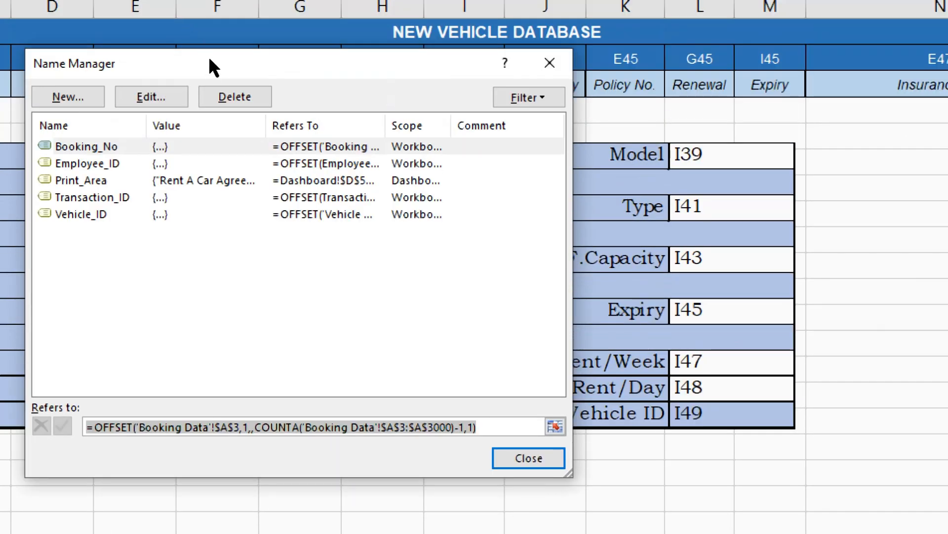
{"action": "left_click_drag", "start_coordinate": [209, 59], "coordinate": [602, 79]}
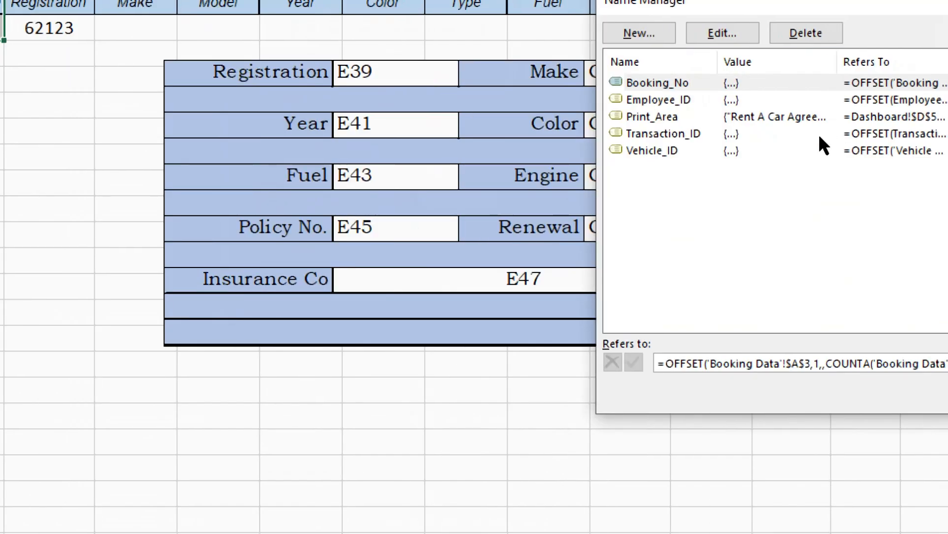
{"action": "left_click", "coordinate": [661, 100]}
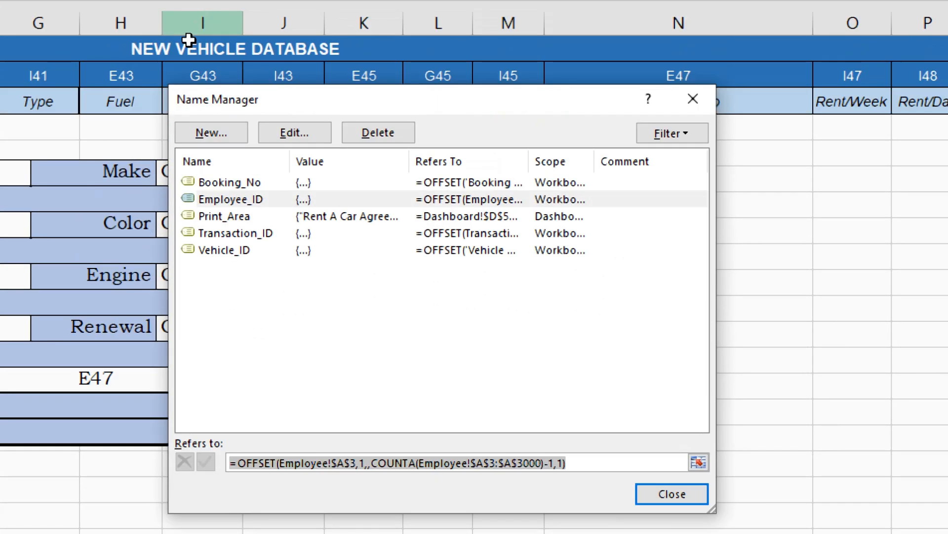
{"action": "left_click", "coordinate": [227, 237]}
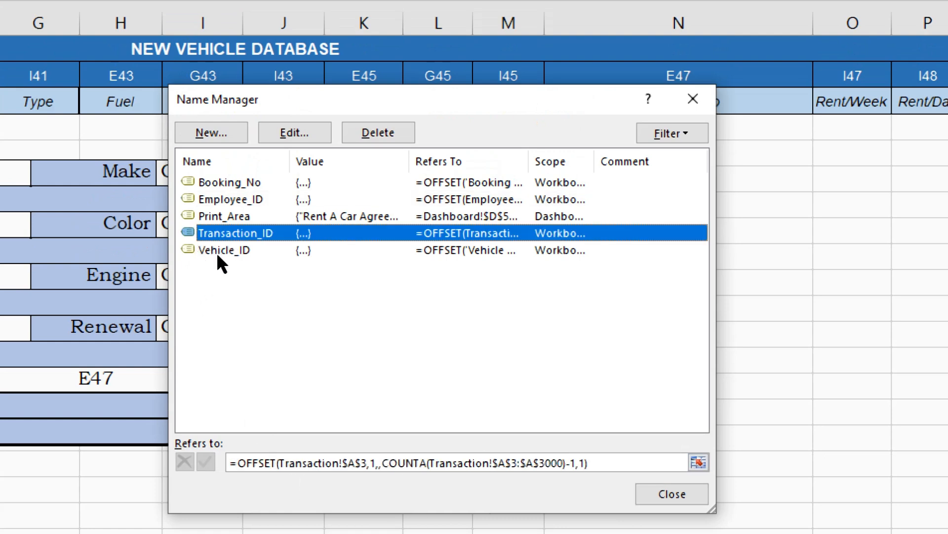
{"action": "left_click", "coordinate": [227, 183]}
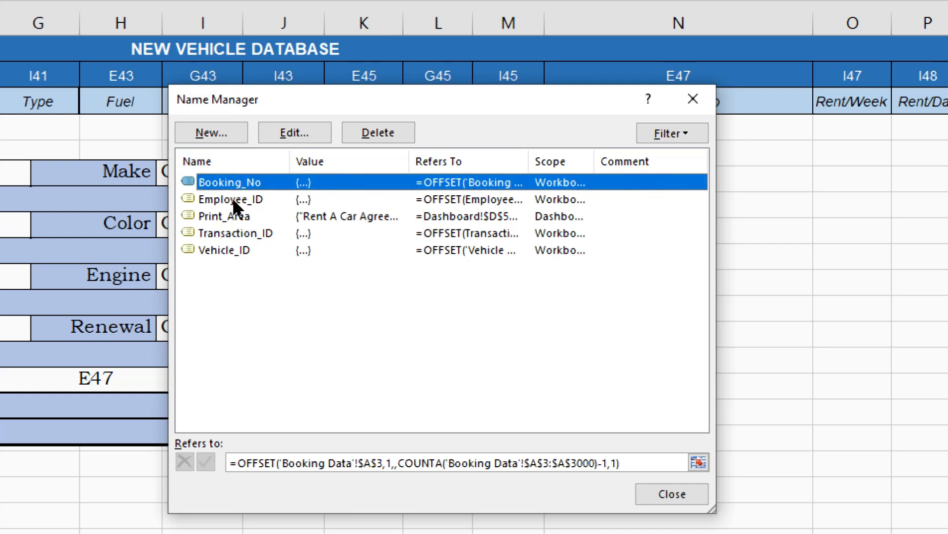
{"action": "left_click", "coordinate": [233, 198]}
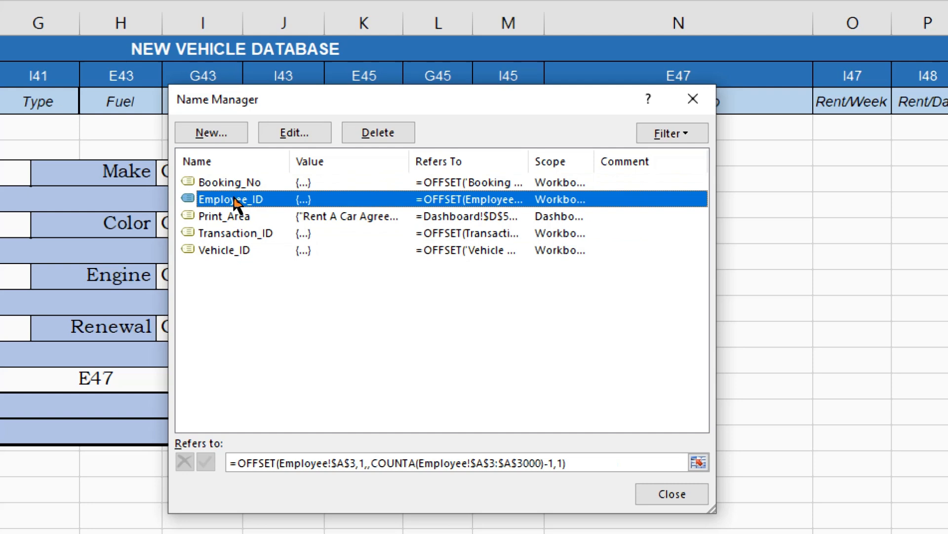
{"action": "left_click", "coordinate": [238, 234]}
{"action": "left_click", "coordinate": [224, 251]}
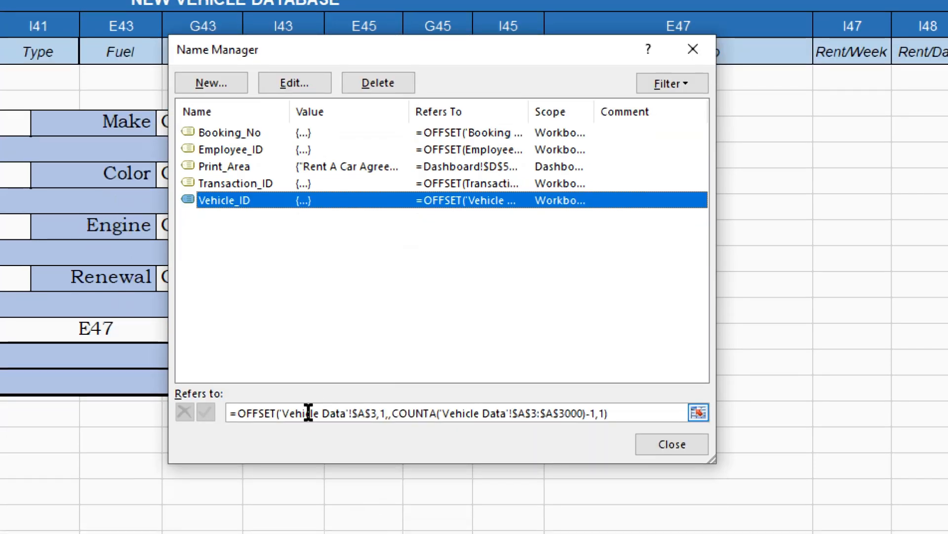
{"action": "left_click", "coordinate": [688, 448]}
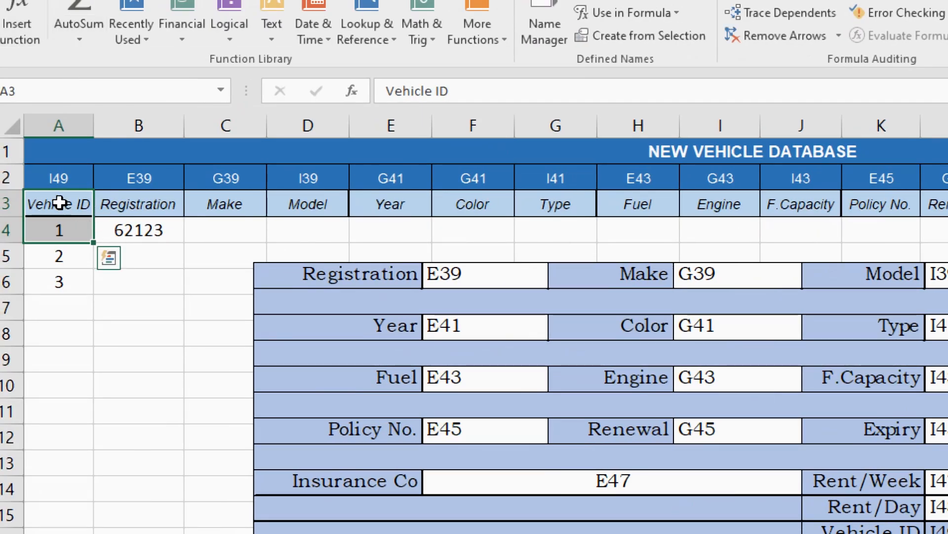
Highlight the Vehicle ID cells A3:A12 on the Vehicle Data sheet and point out where the range's name is shown
{"action": "left_click_drag", "start_coordinate": [55, 206], "coordinate": [43, 430]}
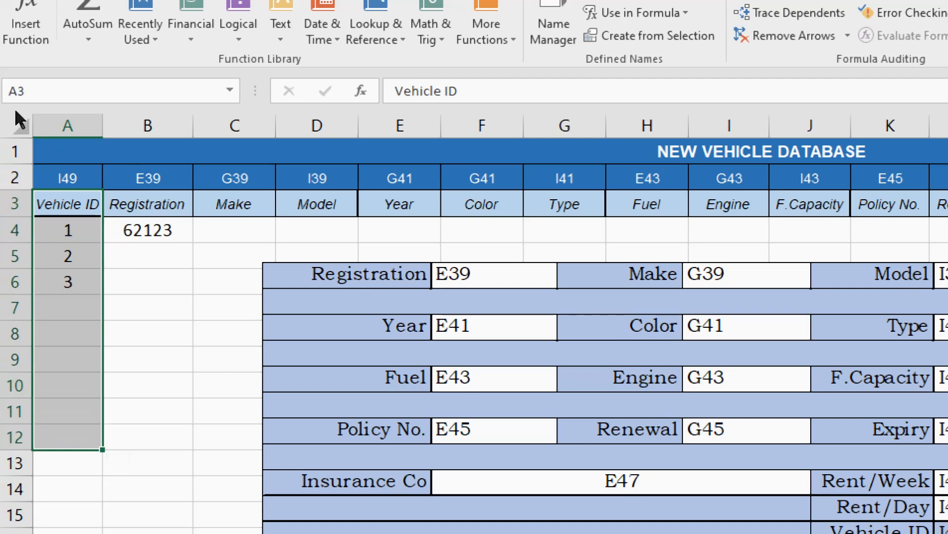
{"action": "left_click", "coordinate": [46, 98]}
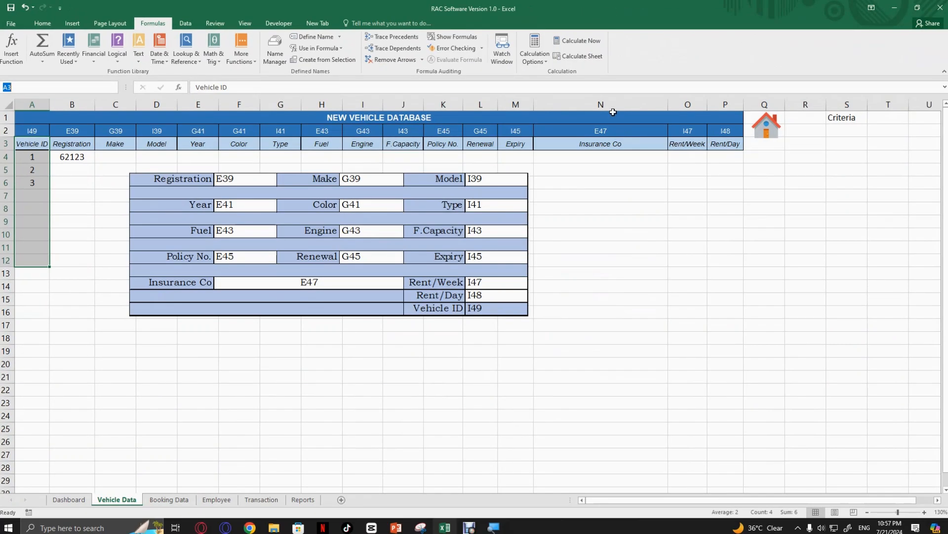
Shift the form reference picture so it starts at column C, and highlight the Rent/Day cells P3:P13
{"action": "left_click_drag", "start_coordinate": [327, 202], "coordinate": [307, 196]}
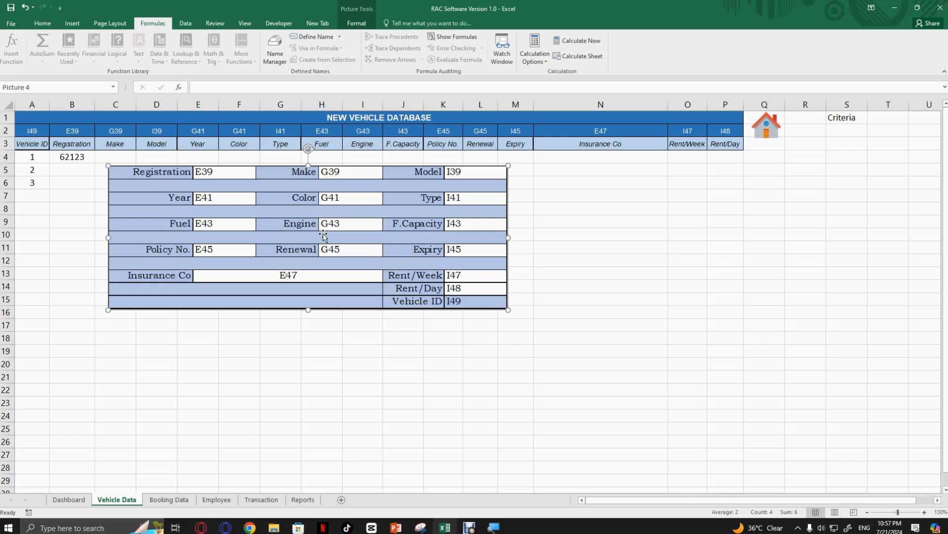
{"action": "left_click_drag", "start_coordinate": [739, 144], "coordinate": [730, 264]}
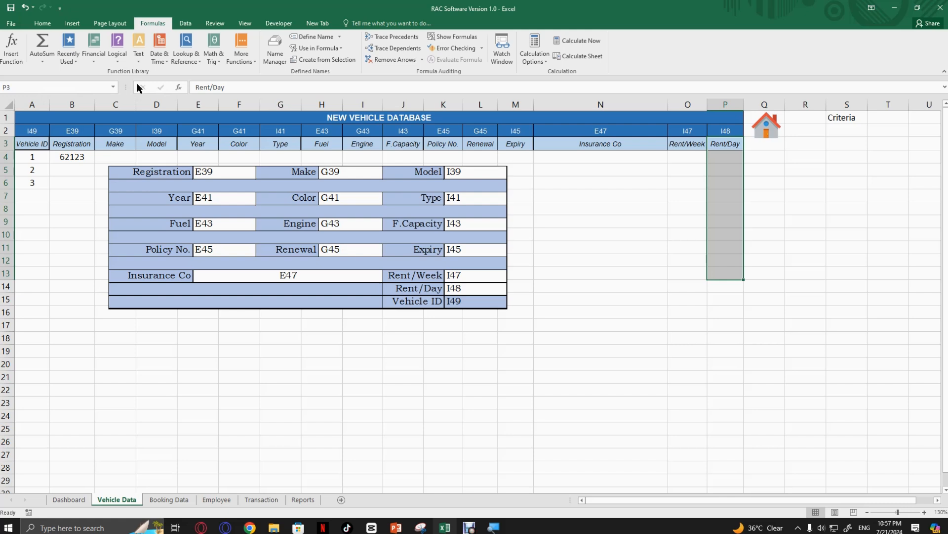
{"action": "left_click", "coordinate": [42, 87]}
{"action": "left_click", "coordinate": [770, 192]}
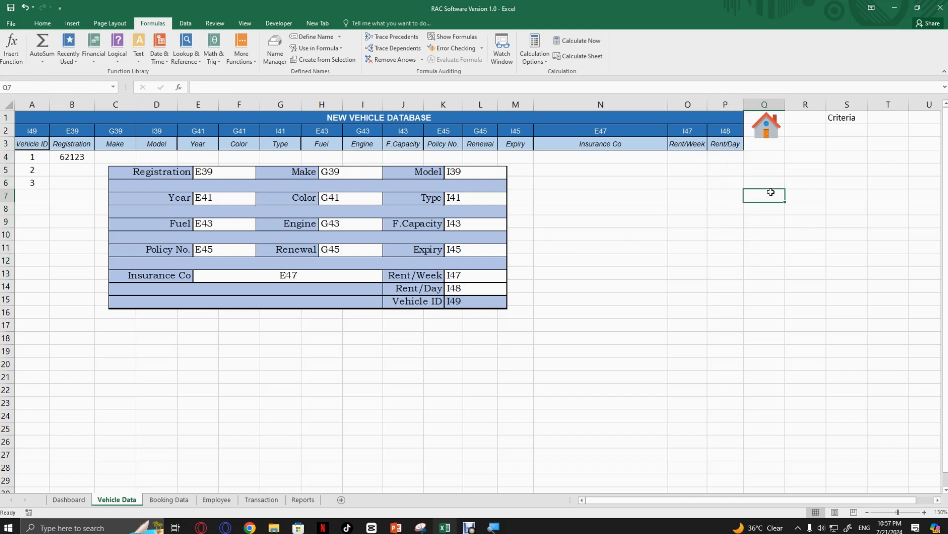
{"action": "left_click_drag", "start_coordinate": [717, 161], "coordinate": [717, 276]}
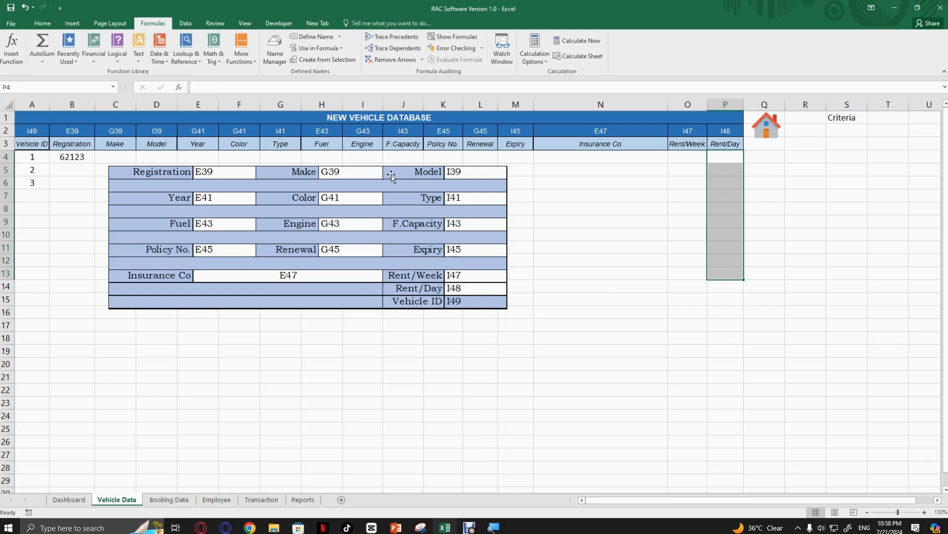
{"action": "left_click_drag", "start_coordinate": [391, 176], "coordinate": [378, 174]}
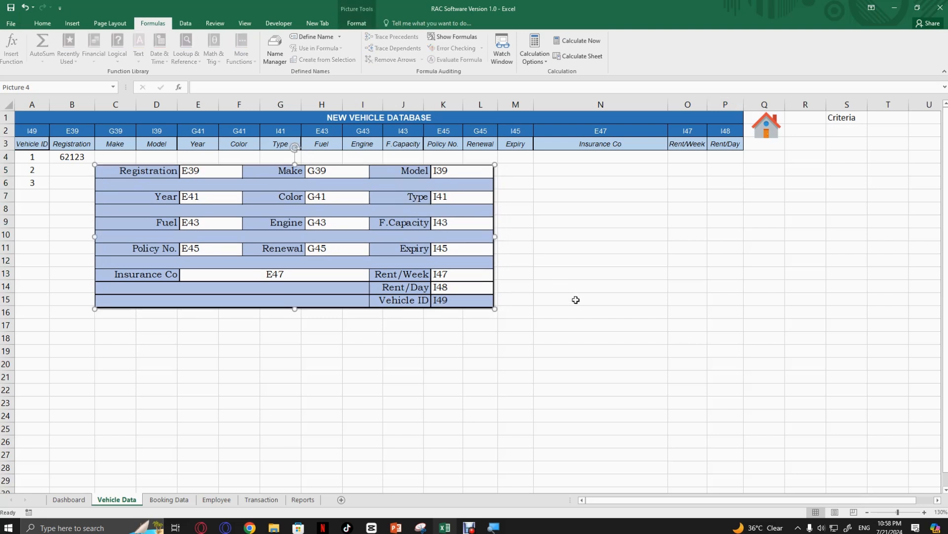
{"action": "left_click", "coordinate": [249, 363]}
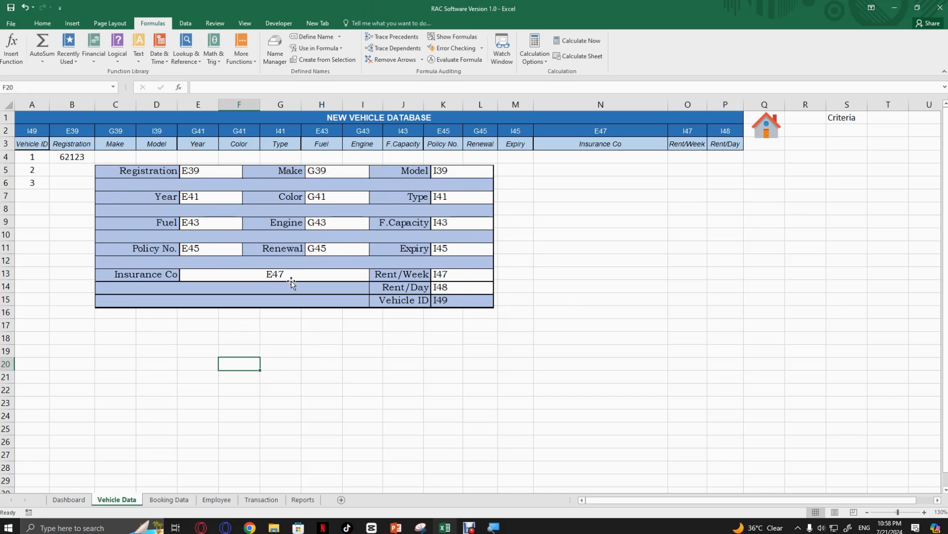
Look through the Dashboard, from its navigation buttons and data headings to the vehicle, booking, employee and expense forms
{"action": "left_click", "coordinate": [70, 500]}
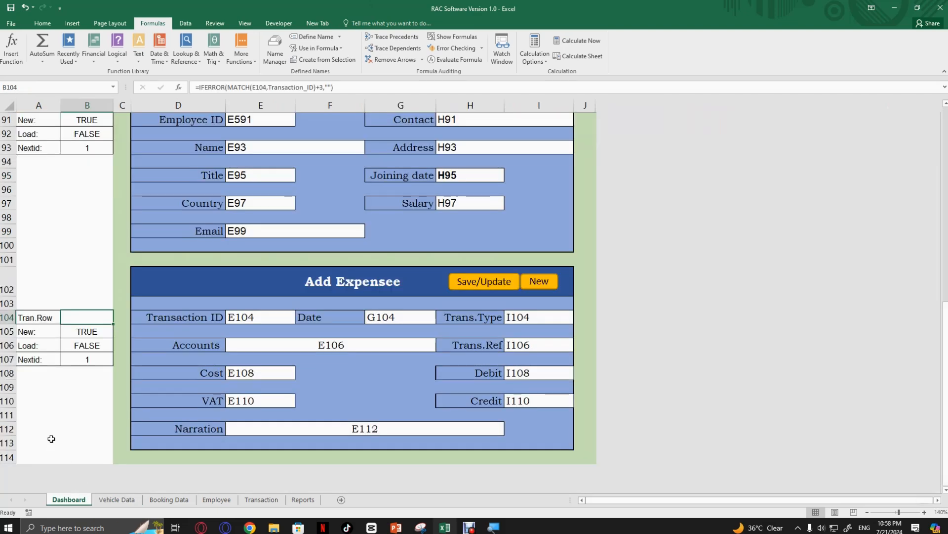
{"action": "scroll", "coordinate": [51, 438], "scroll_direction": "down", "scroll_amount": 4}
{"action": "scroll", "coordinate": [52, 439], "scroll_direction": "up", "scroll_amount": 11}
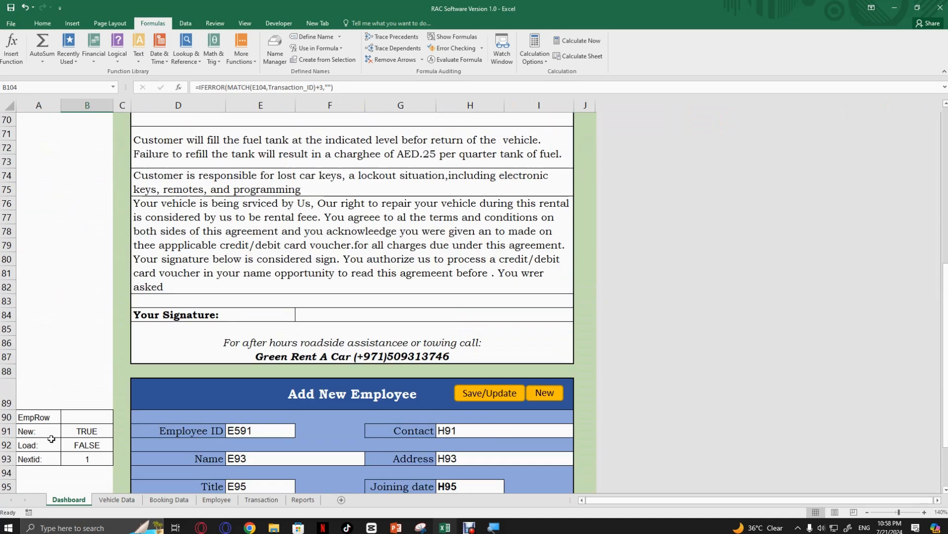
{"action": "scroll", "coordinate": [51, 439], "scroll_direction": "up", "scroll_amount": 19}
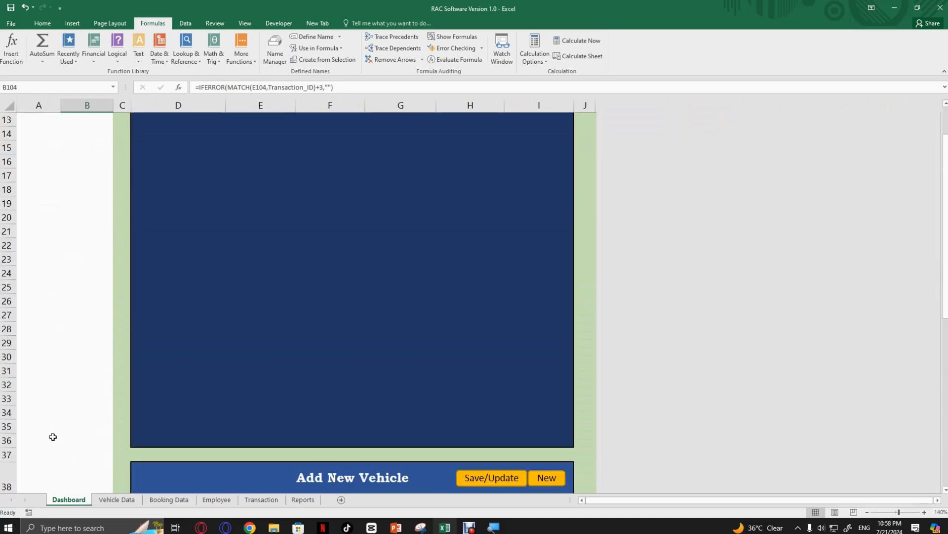
{"action": "scroll", "coordinate": [53, 437], "scroll_direction": "up", "scroll_amount": 5}
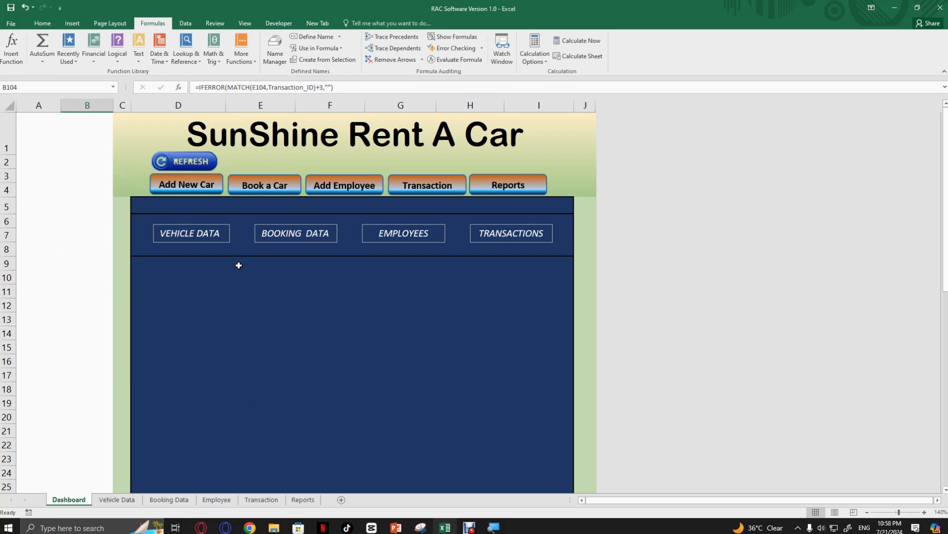
{"action": "scroll", "coordinate": [238, 266], "scroll_direction": "down", "scroll_amount": 16}
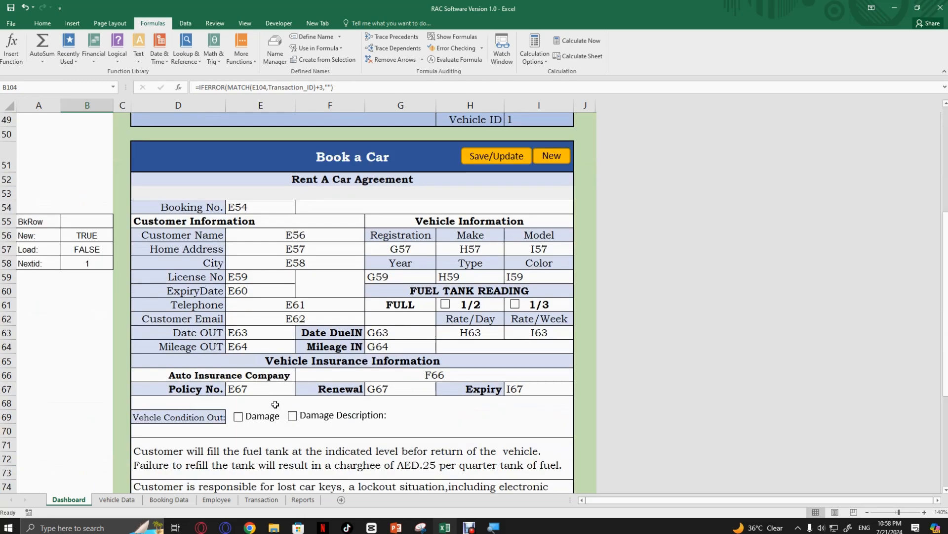
{"action": "scroll", "coordinate": [275, 404], "scroll_direction": "up", "scroll_amount": 16}
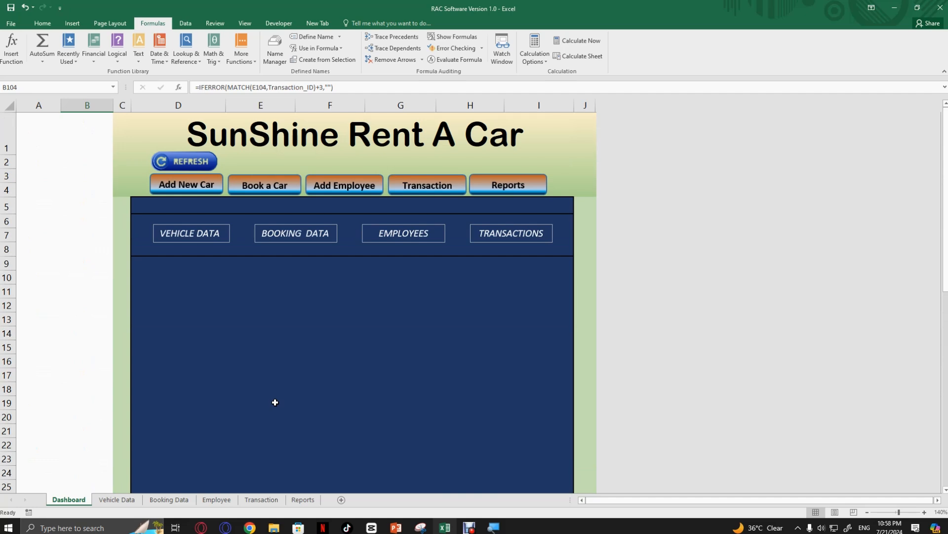
{"action": "scroll", "coordinate": [274, 401], "scroll_direction": "down", "scroll_amount": 7}
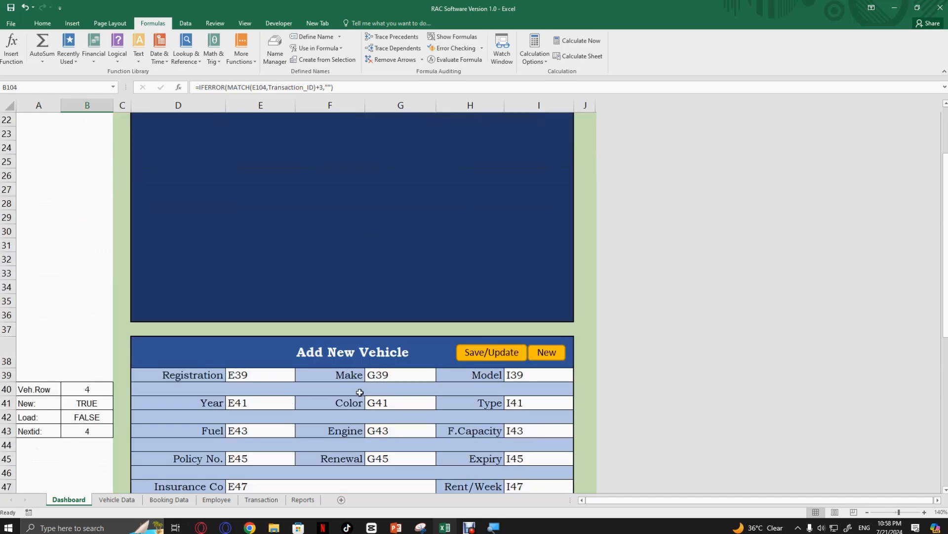
{"action": "scroll", "coordinate": [361, 303], "scroll_direction": "up", "scroll_amount": 7}
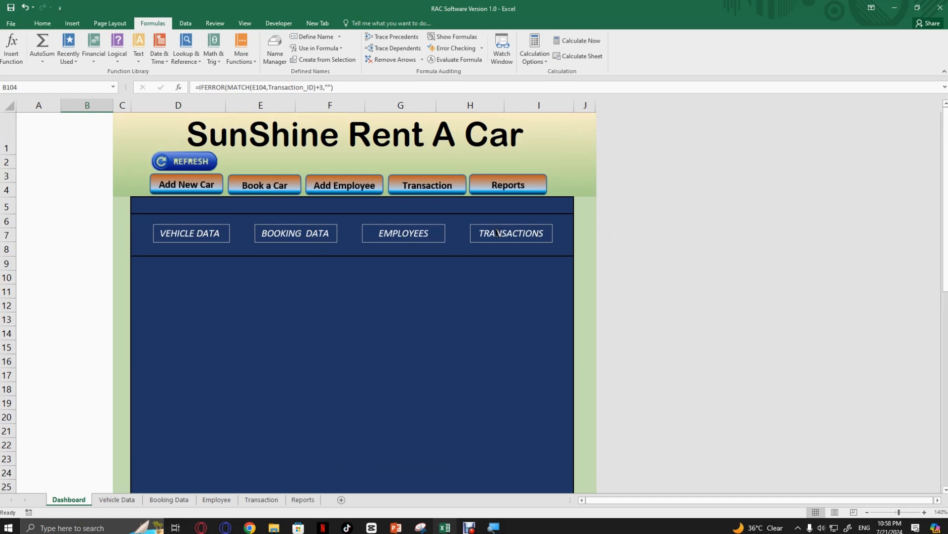
{"action": "scroll", "coordinate": [377, 398], "scroll_direction": "down", "scroll_amount": 6}
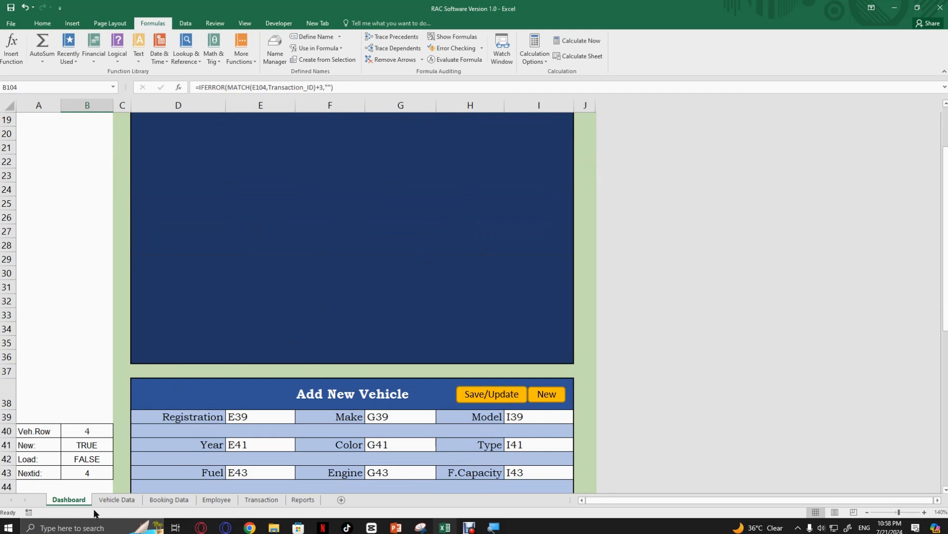
Revisit the Vehicle Data sheet, and on the Dashboard highlight the empty display area D9:I36 below the data headings
{"action": "left_click", "coordinate": [115, 499]}
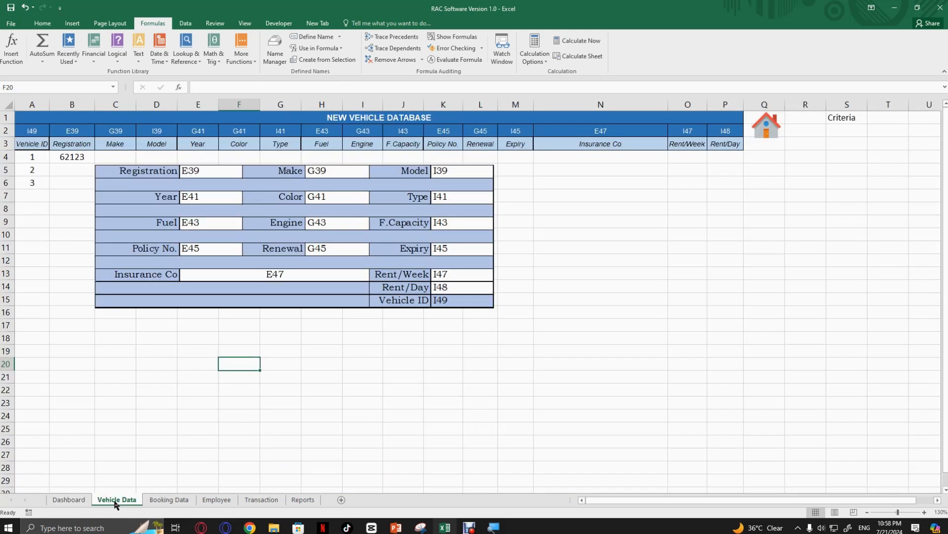
{"action": "left_click", "coordinate": [68, 500]}
{"action": "scroll", "coordinate": [148, 186], "scroll_direction": "up", "scroll_amount": 7}
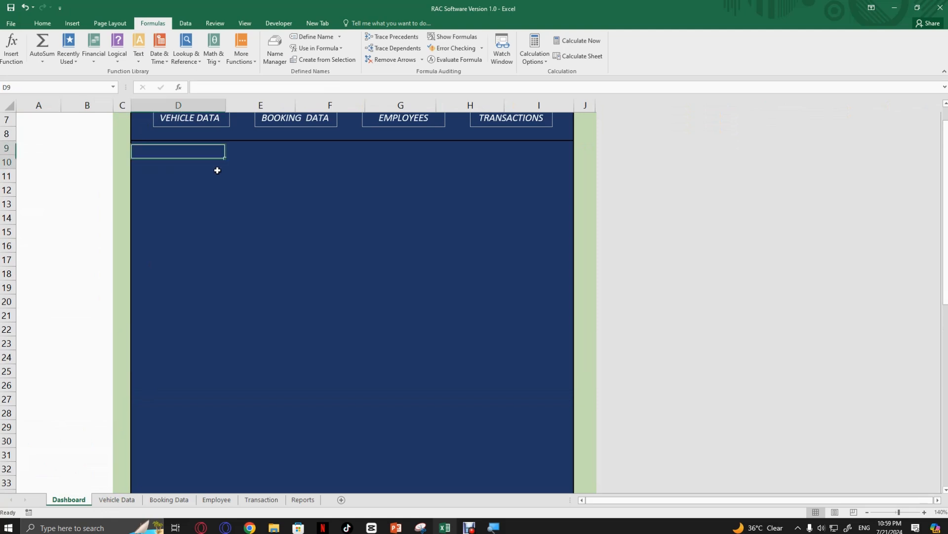
{"action": "left_click_drag", "start_coordinate": [218, 170], "coordinate": [521, 409]}
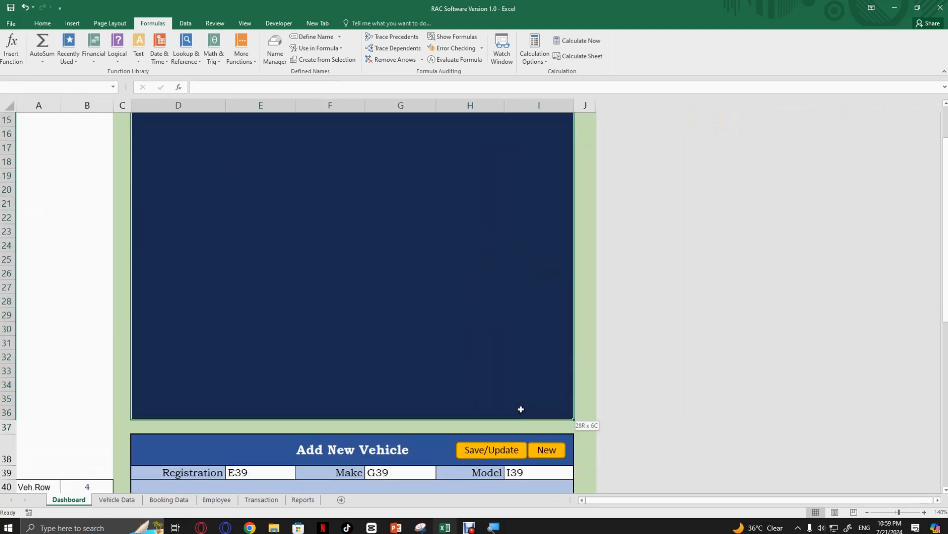
{"action": "scroll", "coordinate": [440, 354], "scroll_direction": "up", "scroll_amount": 5}
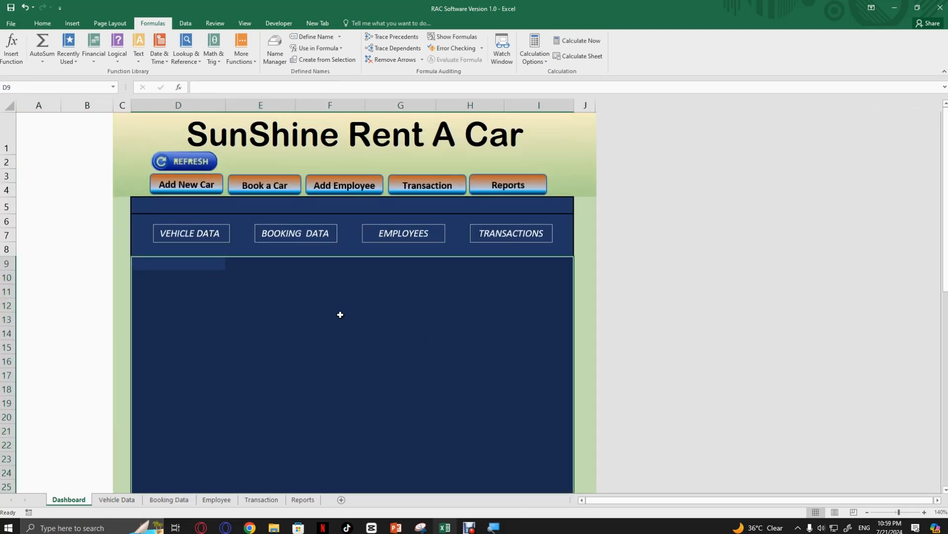